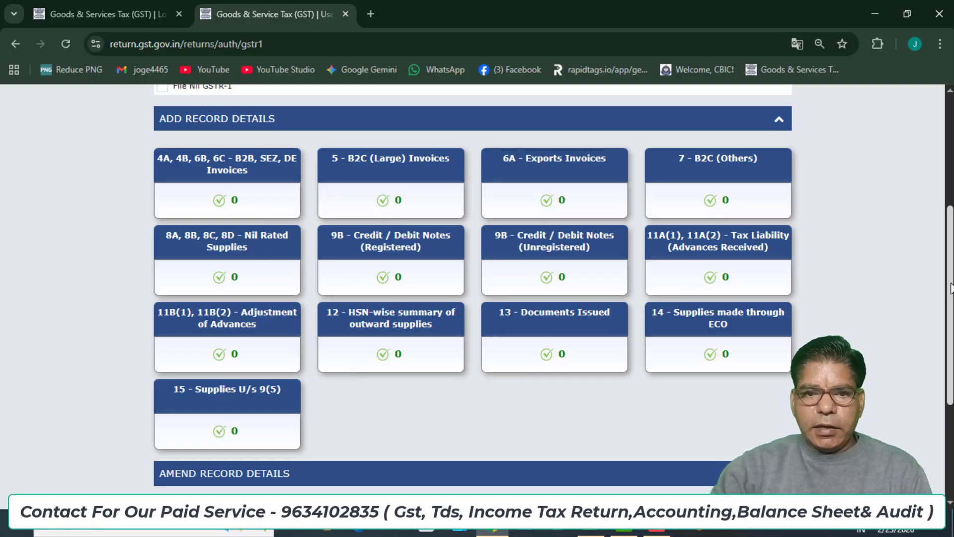
# Mark GSTR-1 as a nil return, then cancel it so the record sections show.
pyautogui.scroll(1, 373, 244)
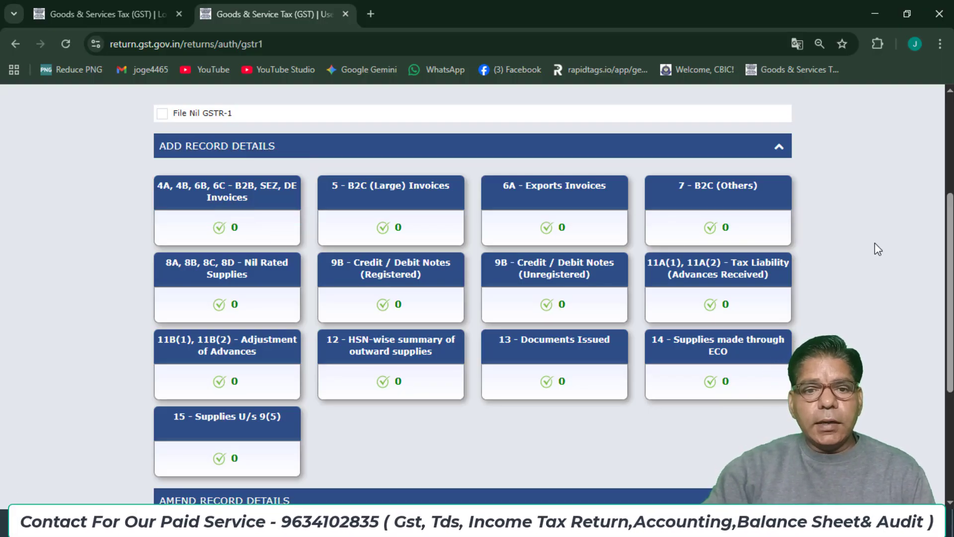
pyautogui.click(163, 115)
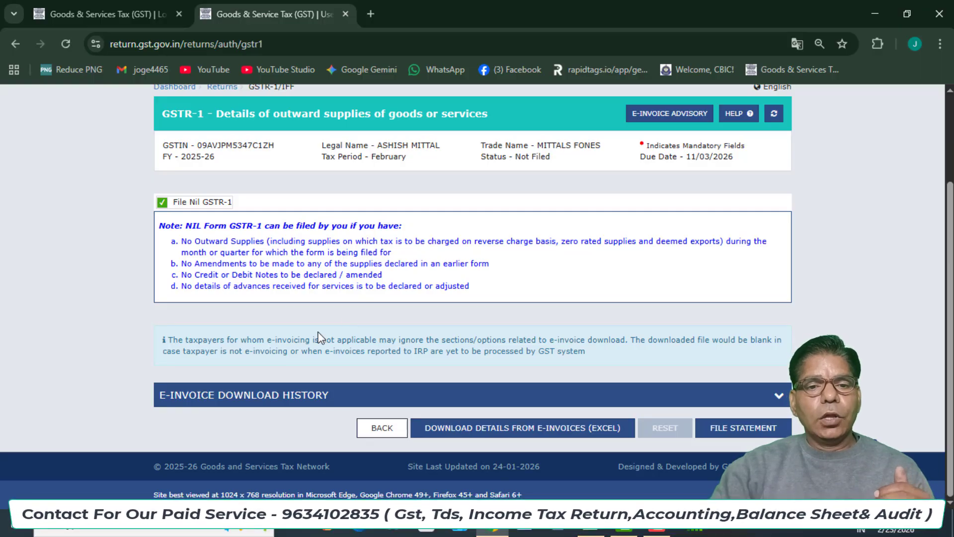
pyautogui.click(162, 203)
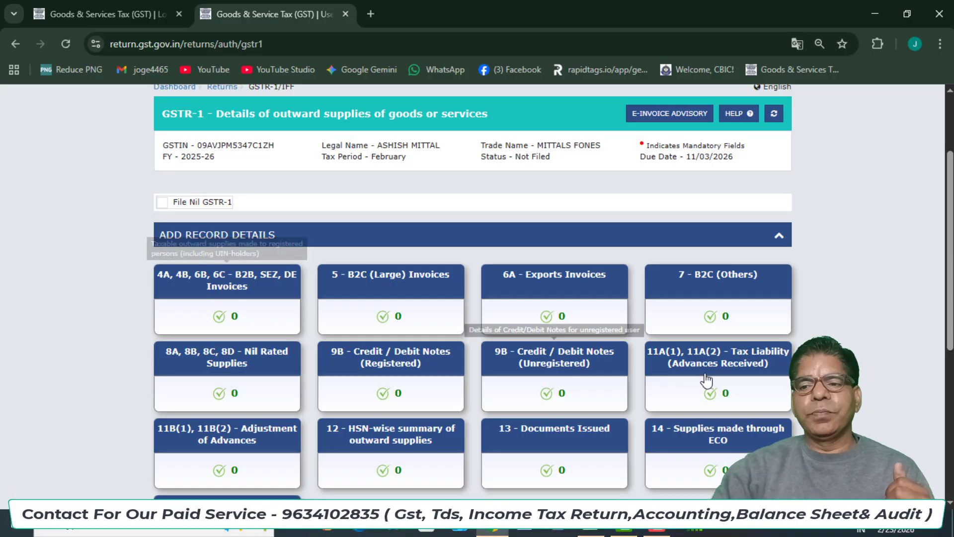
pyautogui.moveTo(952, 241); pyautogui.dragTo(948, 305)
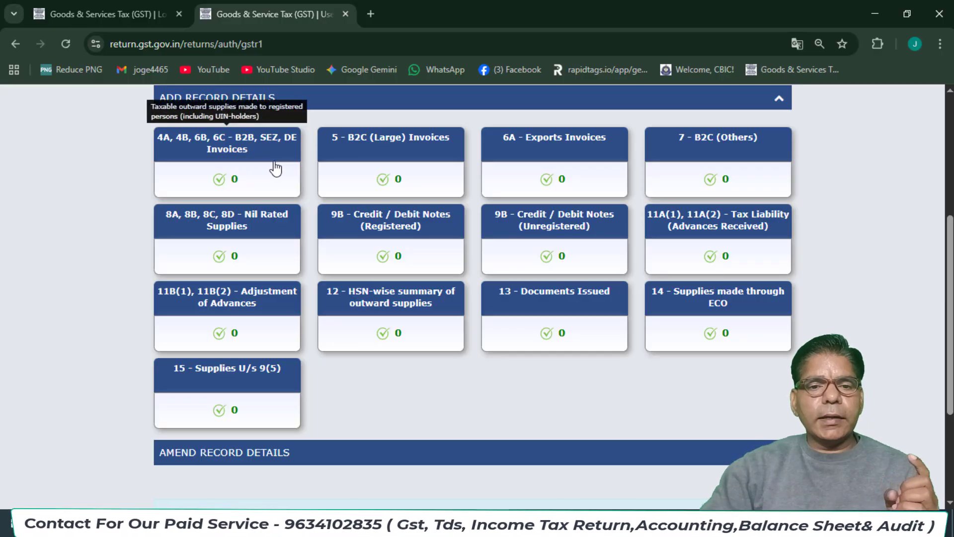
# Open the 4A, 4B, 6B, 6C - B2B invoices section and close the leftover login-page tab.
pyautogui.click(207, 160)
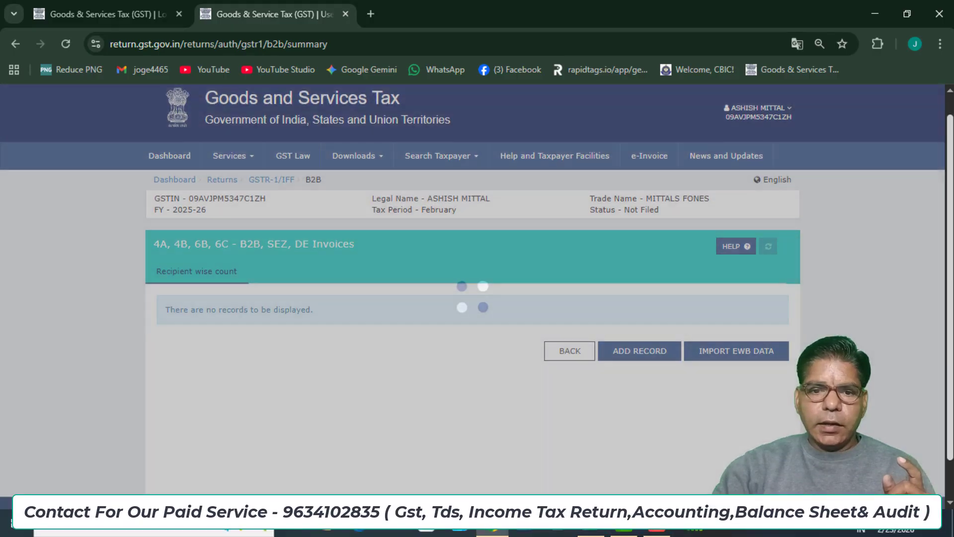
pyautogui.scroll(-2, 409, 269)
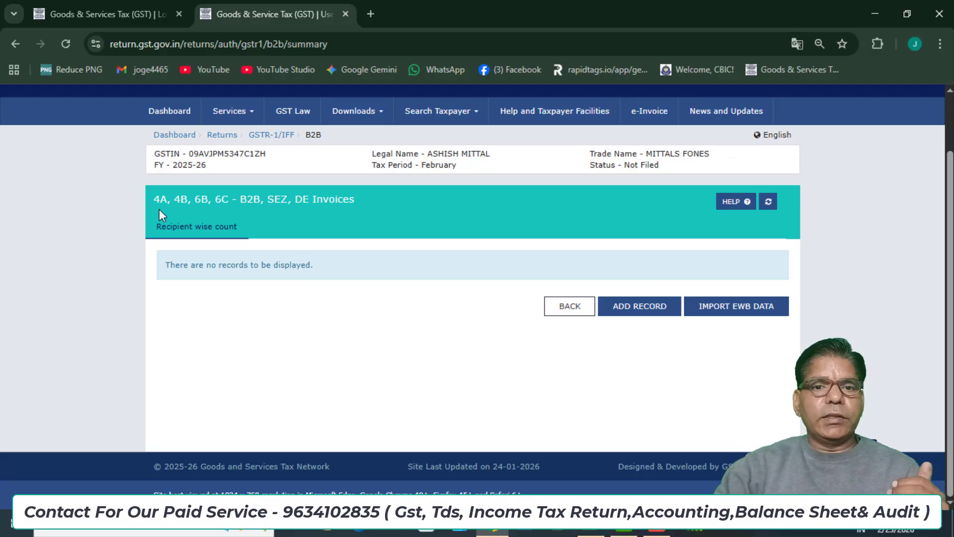
pyautogui.click(134, 13)
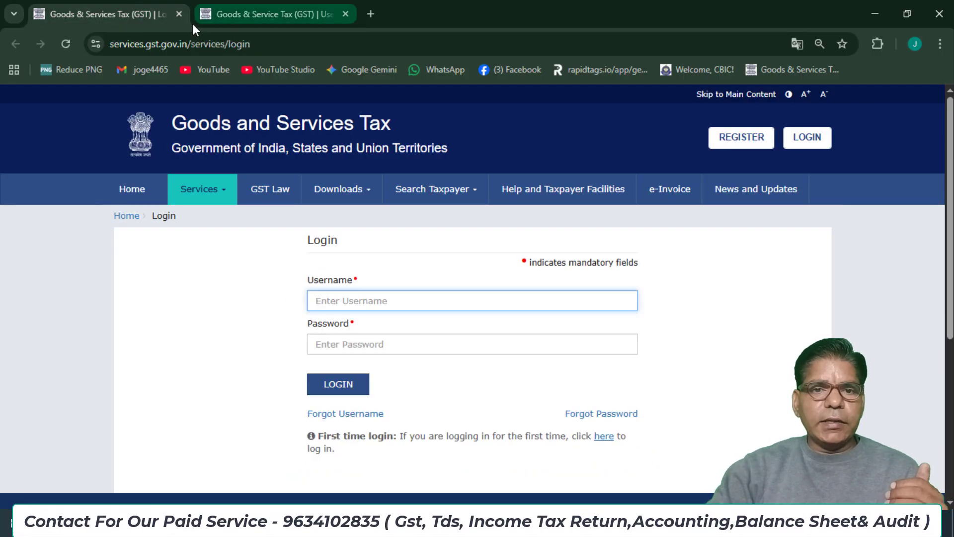
pyautogui.click(179, 13)
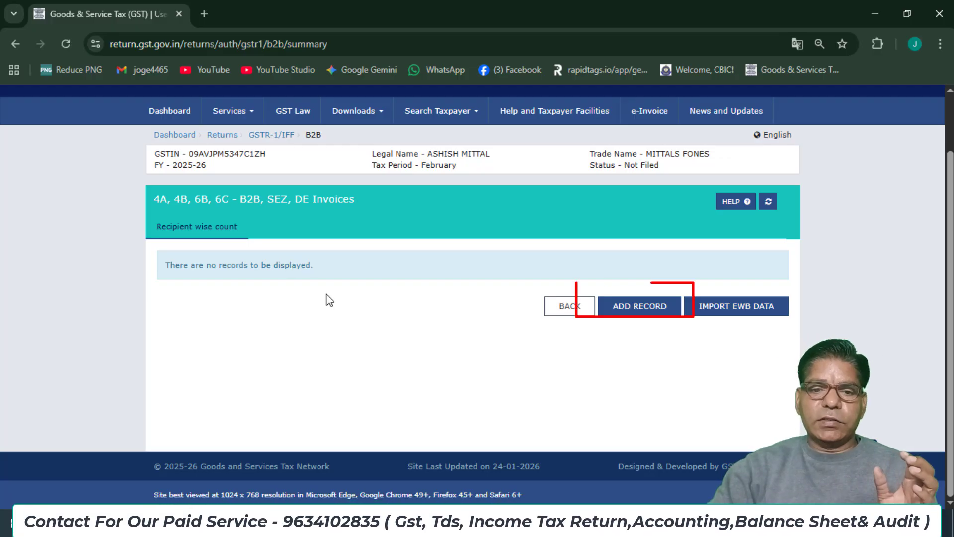
# Add a new B2B invoice record and enlarge the blank form by one zoom step.
pyautogui.click(626, 311)
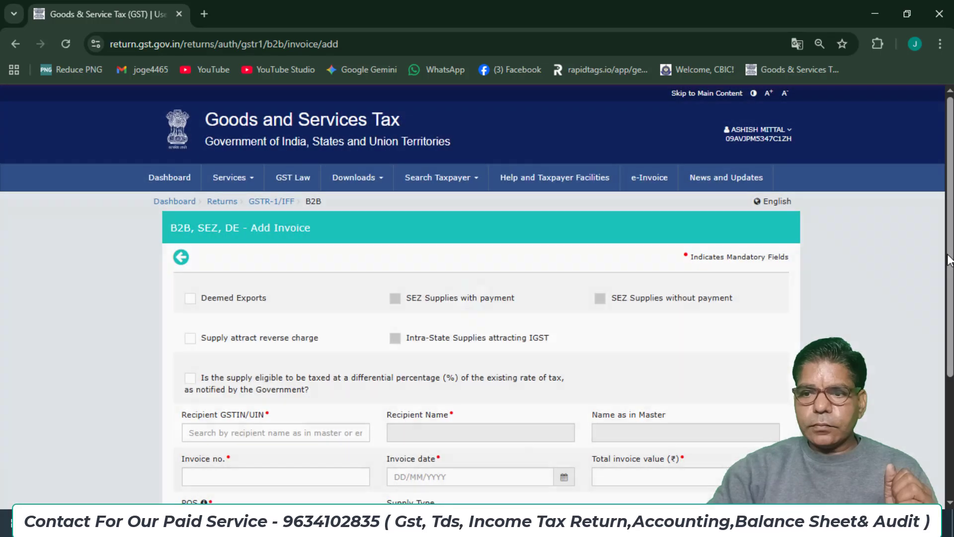
pyautogui.scroll(-2, 952, 330)
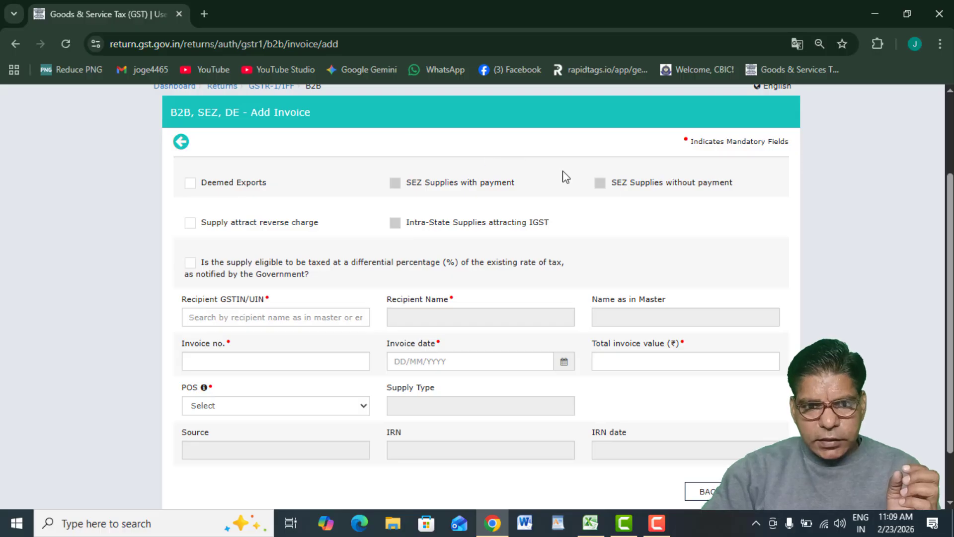
pyautogui.scroll(-1, 953, 214)
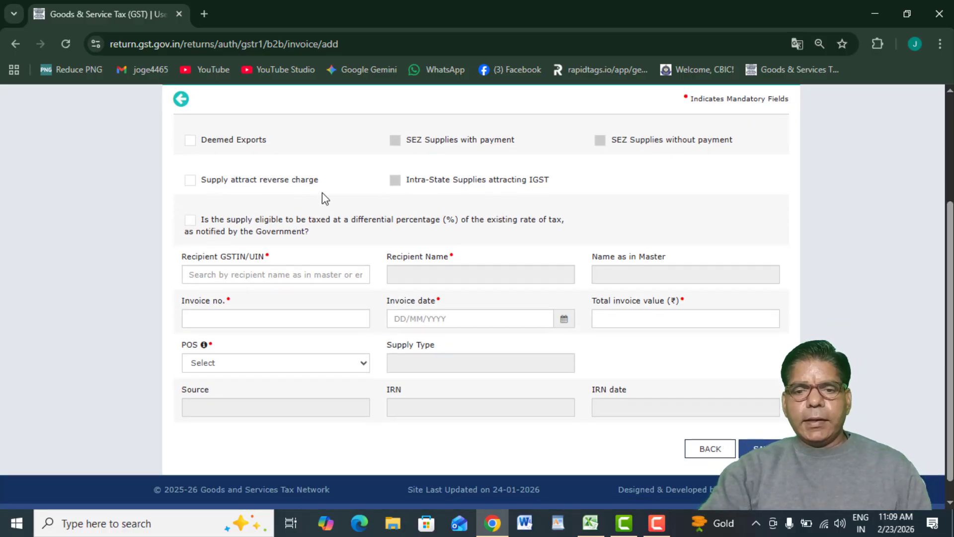
pyautogui.hotkey('ctrl', '+')
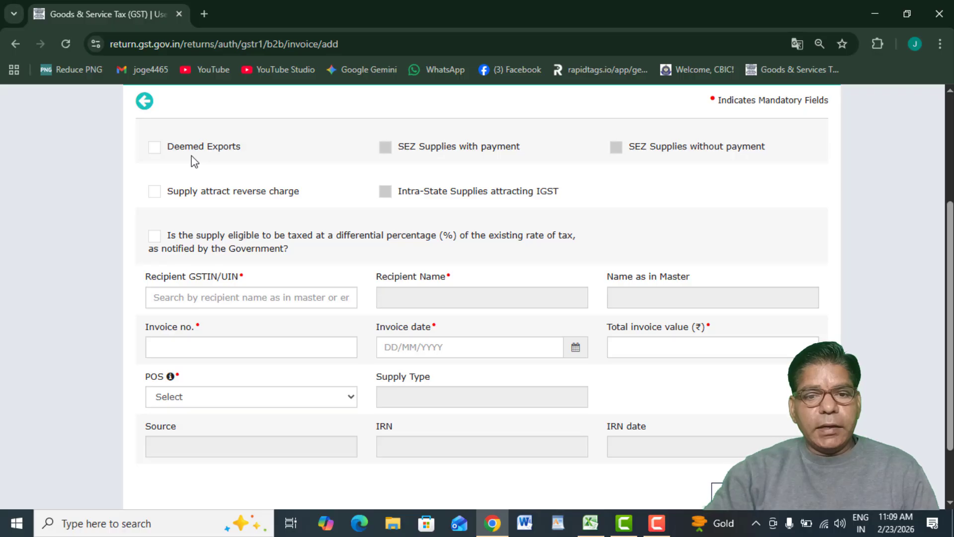
pyautogui.click(154, 148)
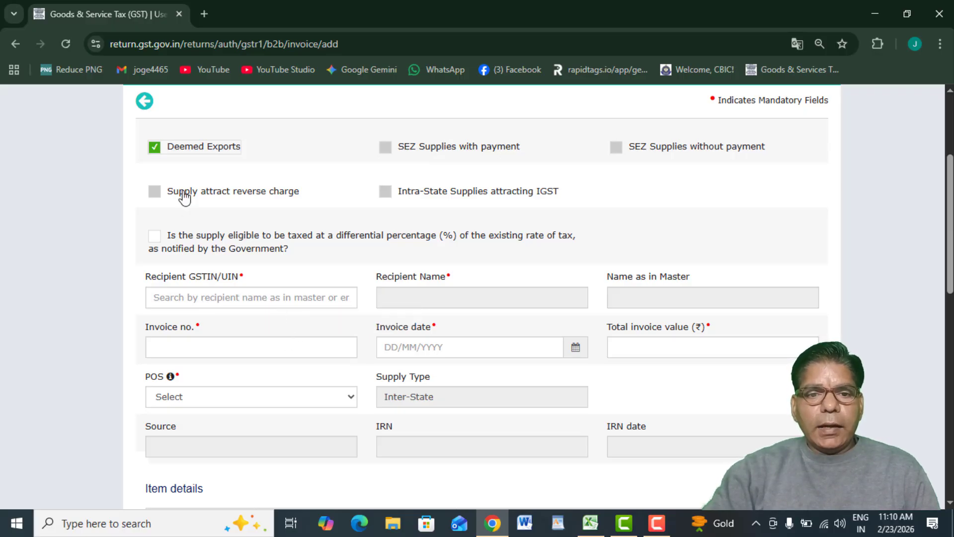
pyautogui.click(155, 147)
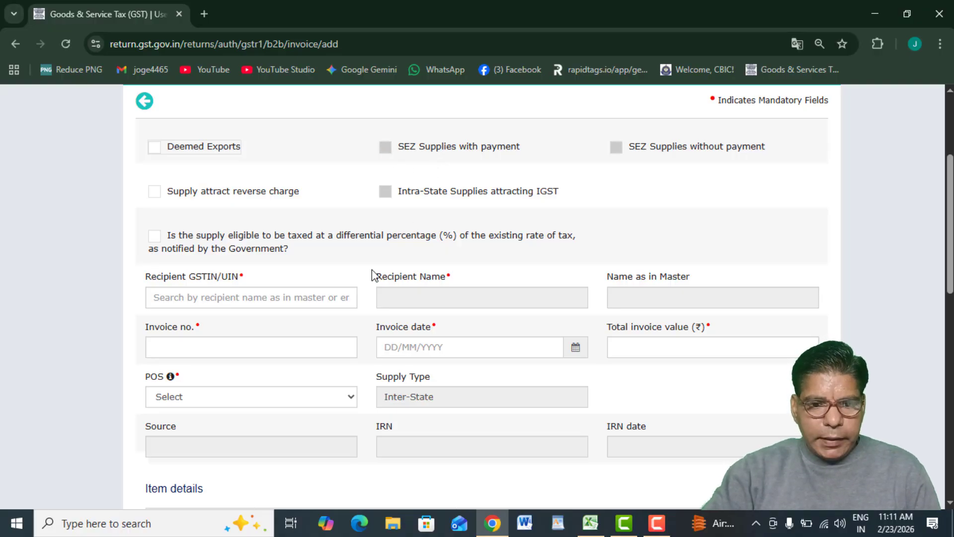
# Enter the recipient's GSTIN and tick SEZ Supplies with payment on the new invoice.
pyautogui.click(234, 299)
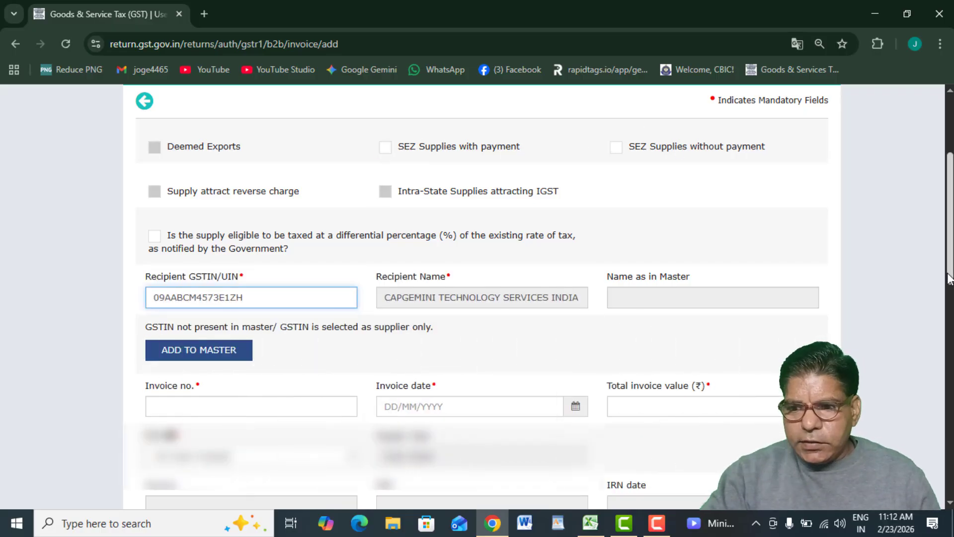
pyautogui.scroll(3, 941, 227)
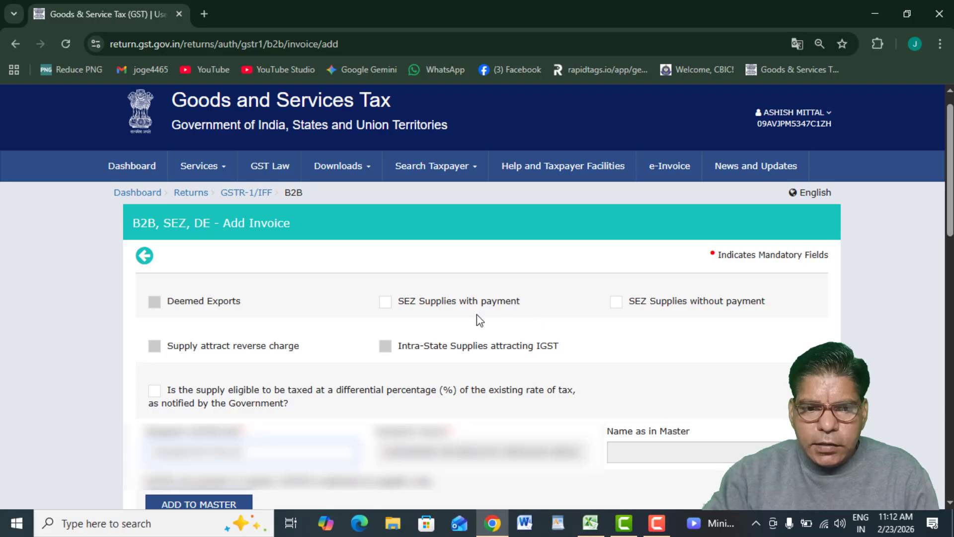
pyautogui.click(385, 302)
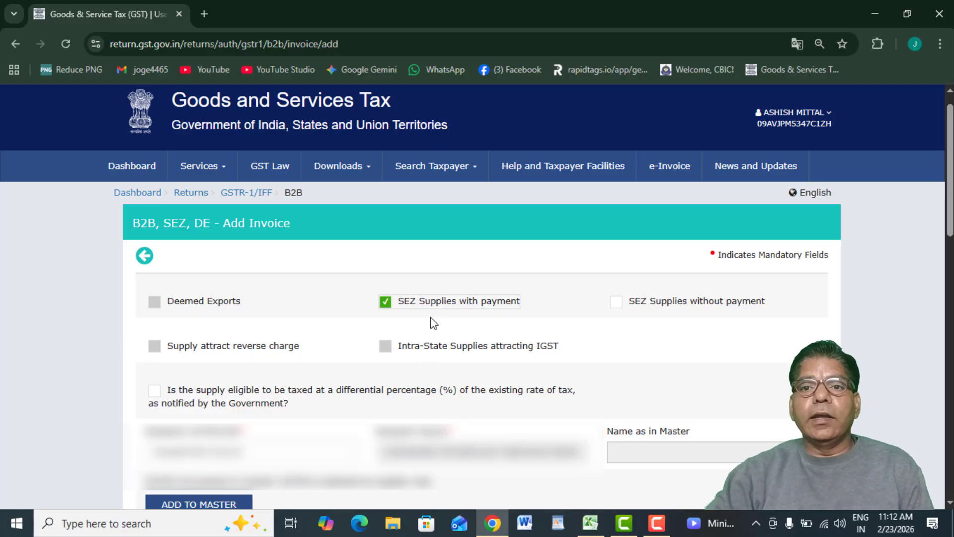
# Switch to SEZ Supplies without payment, then delete the recipient GSTIN so no SEZ option remains.
pyautogui.click(618, 306)
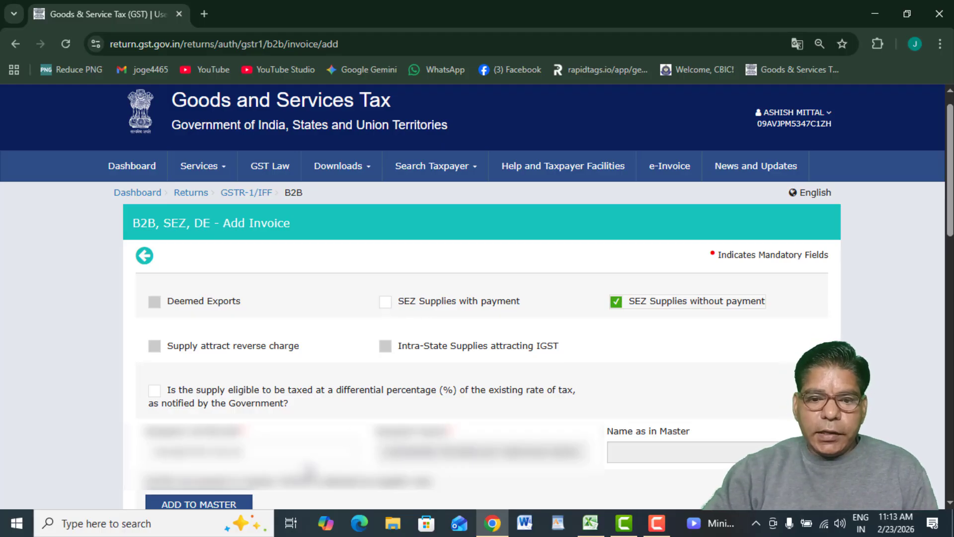
pyautogui.click(292, 452)
pyautogui.press('BackSpace')
pyautogui.press('BackSpace')
pyautogui.press('BackSpace')
pyautogui.press('BackSpace')
pyautogui.press('BackSpace')
pyautogui.press('BackSpace')
pyautogui.press('BackSpace')
pyautogui.press('BackSpace')
pyautogui.press('BackSpace')
pyautogui.press('BackSpace')
pyautogui.press('BackSpace')
pyautogui.press('BackSpace')
pyautogui.press('BackSpace')
pyautogui.press('BackSpace')
pyautogui.press('BackSpace')
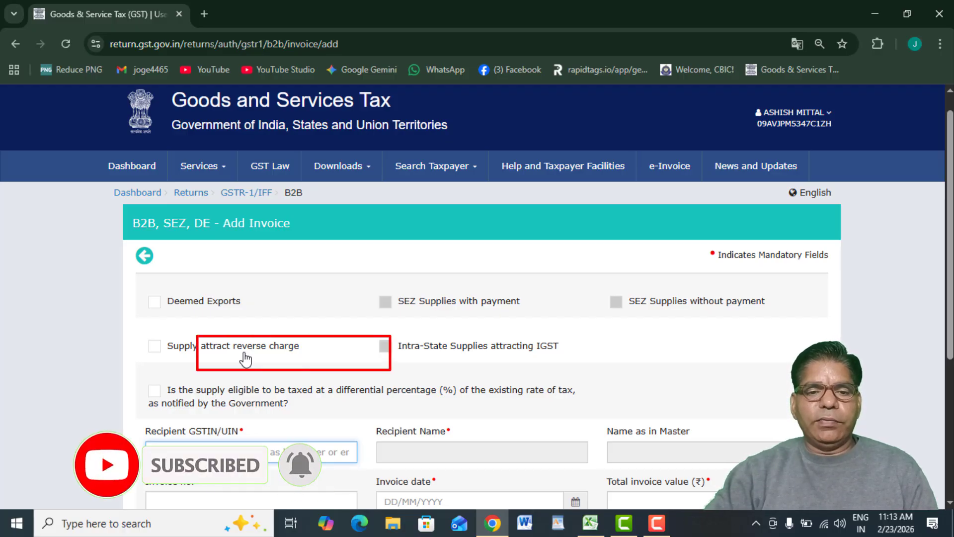
# Mark the invoice's supply as attracting reverse charge, toggling it off and back on.
pyautogui.click(155, 348)
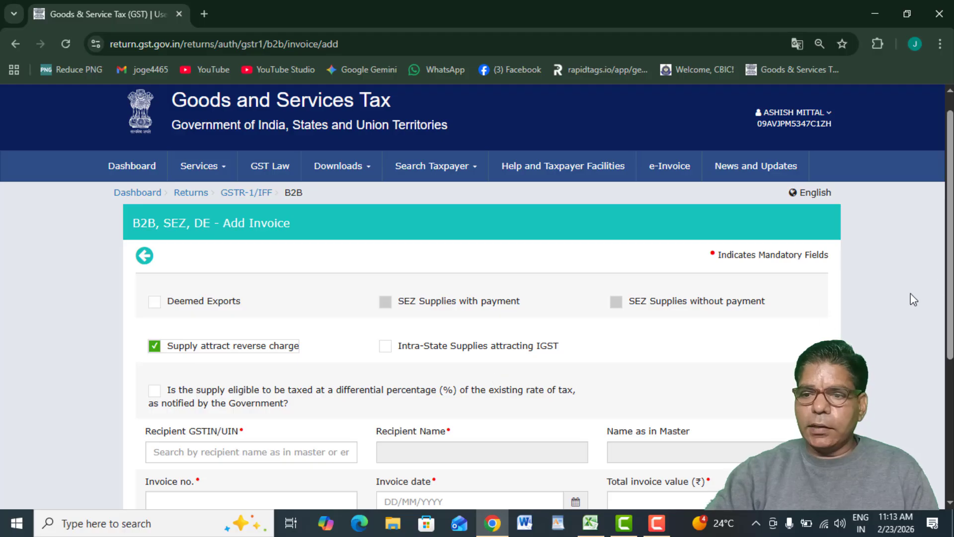
pyautogui.moveTo(949, 293); pyautogui.dragTo(952, 407)
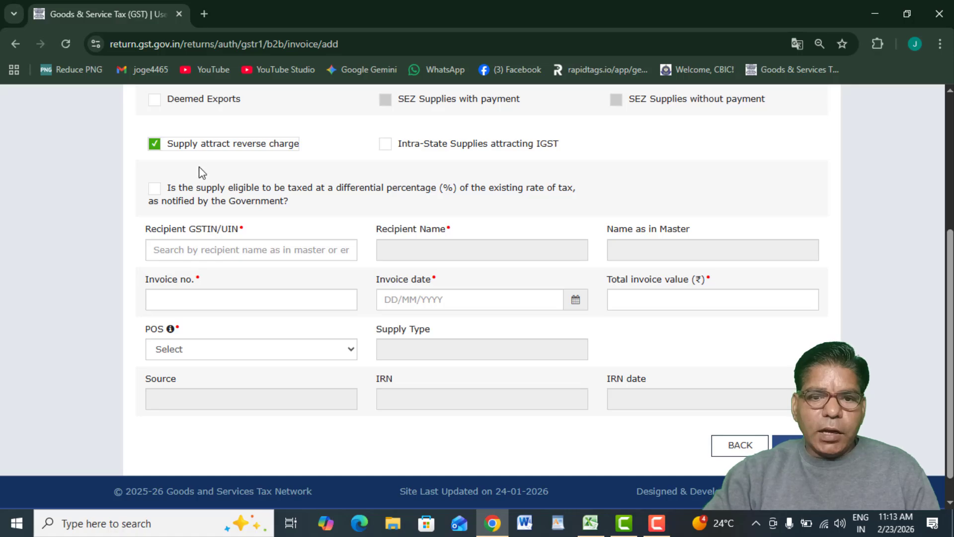
pyautogui.click(153, 147)
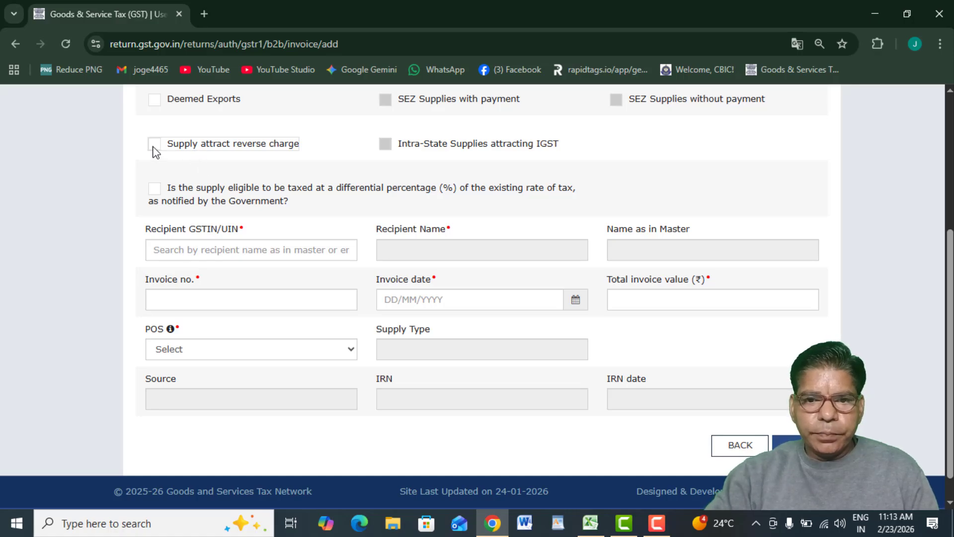
pyautogui.click(154, 147)
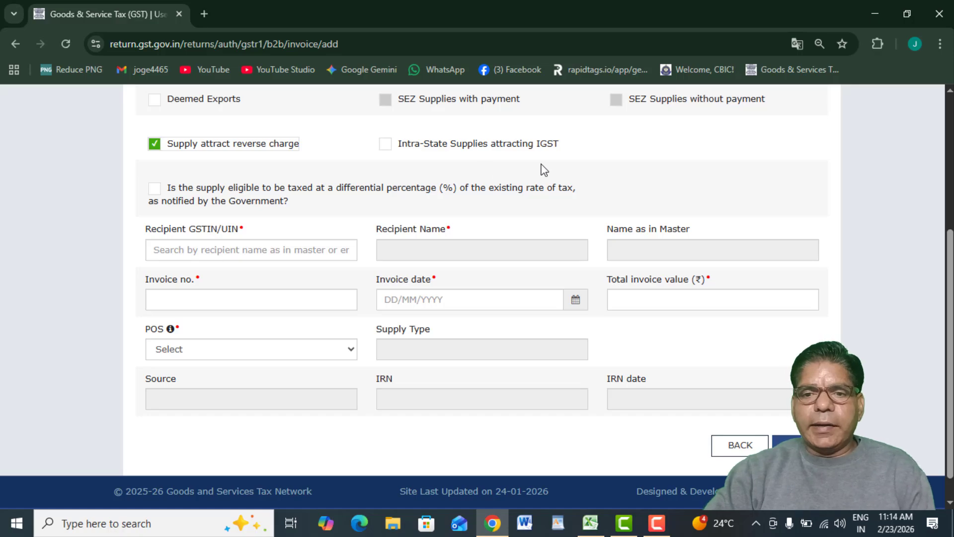
# Tick and then untick Intra-State Supplies attracting IGST, and review the Item details rate table.
pyautogui.click(385, 144)
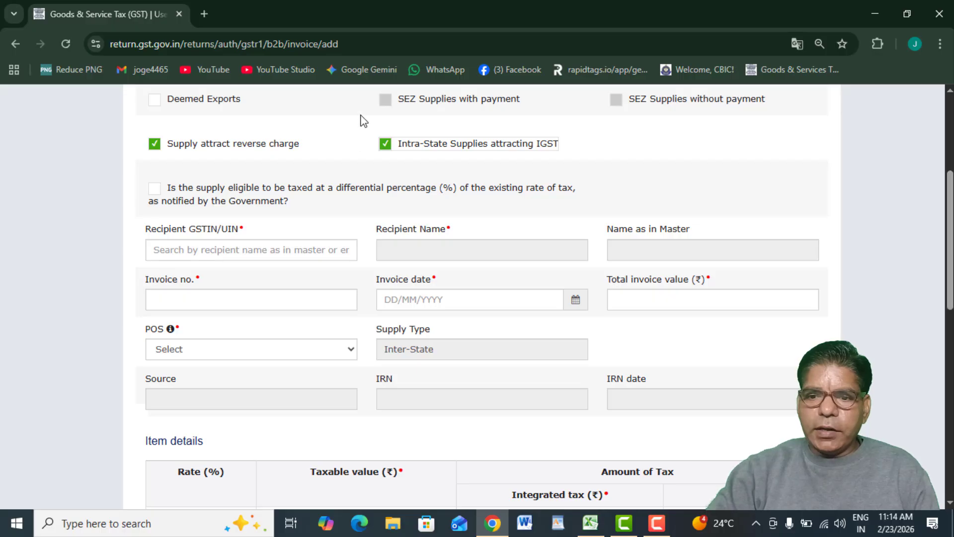
pyautogui.scroll(-10, 361, 116)
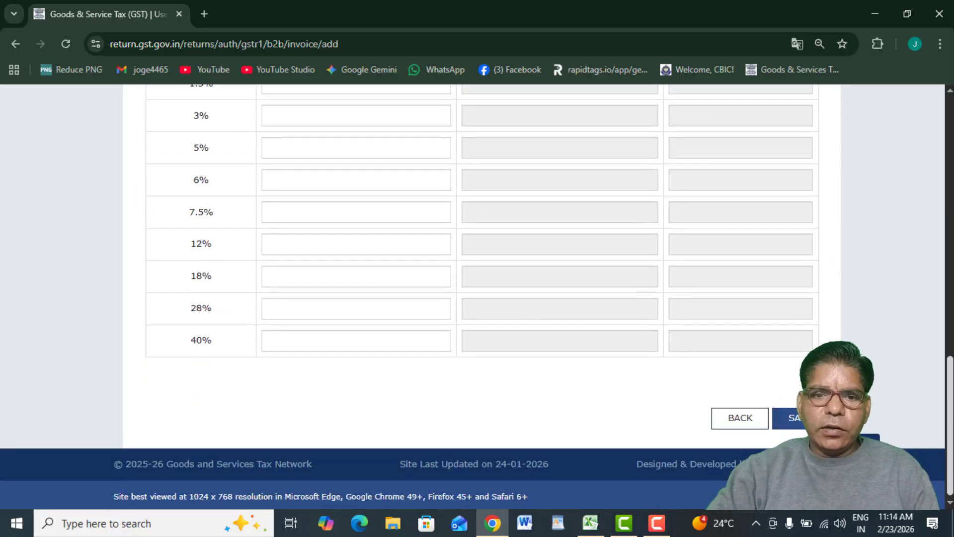
pyautogui.scroll(9, 914, 262)
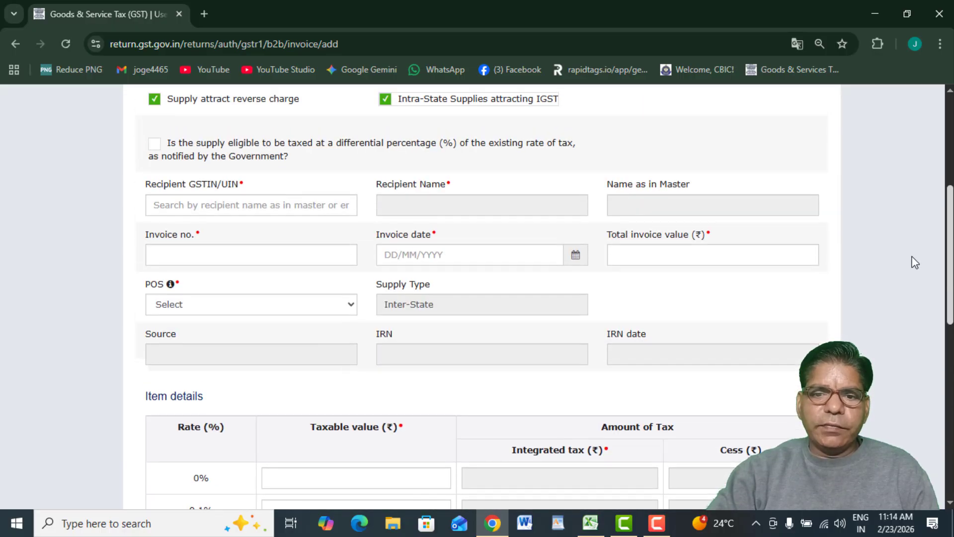
pyautogui.click(387, 101)
pyautogui.scroll(-4, 320, 215)
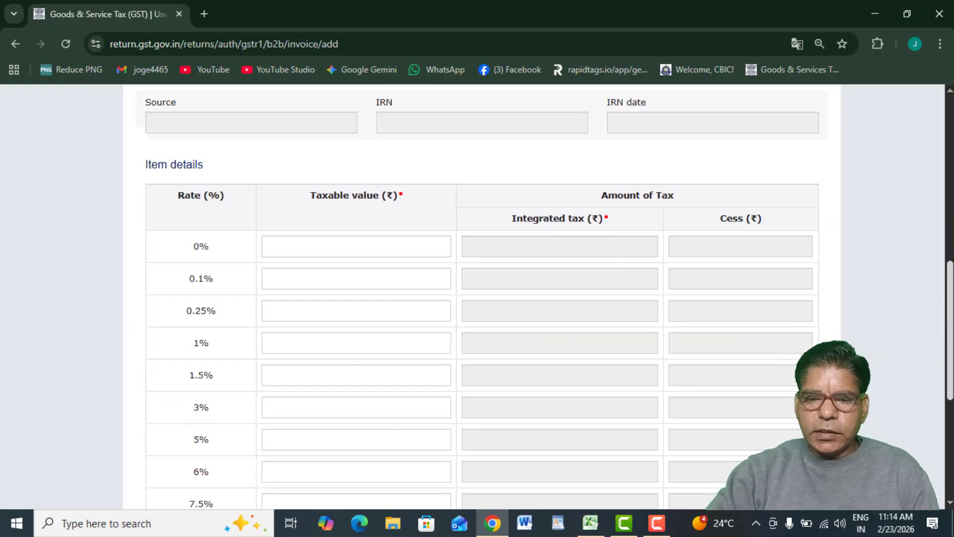
pyautogui.scroll(5, 320, 215)
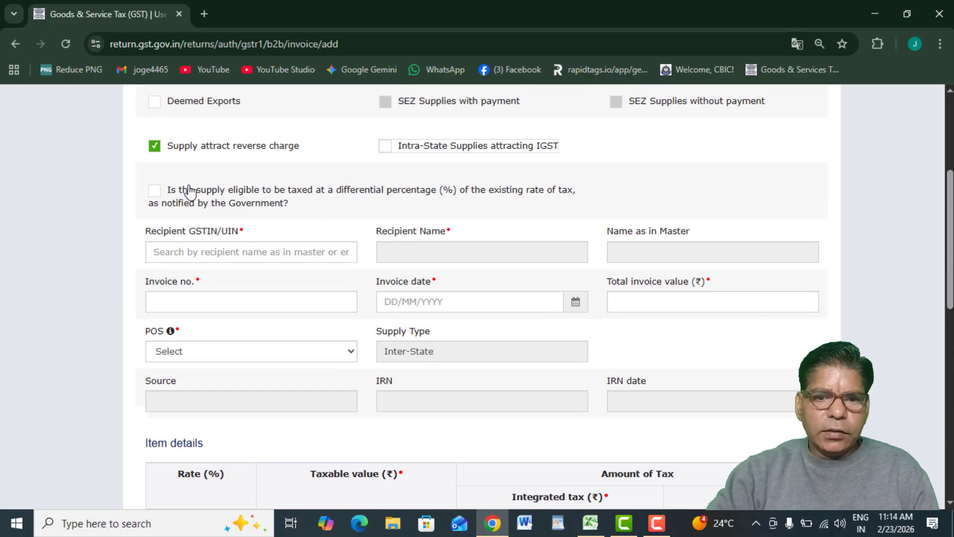
pyautogui.click(149, 147)
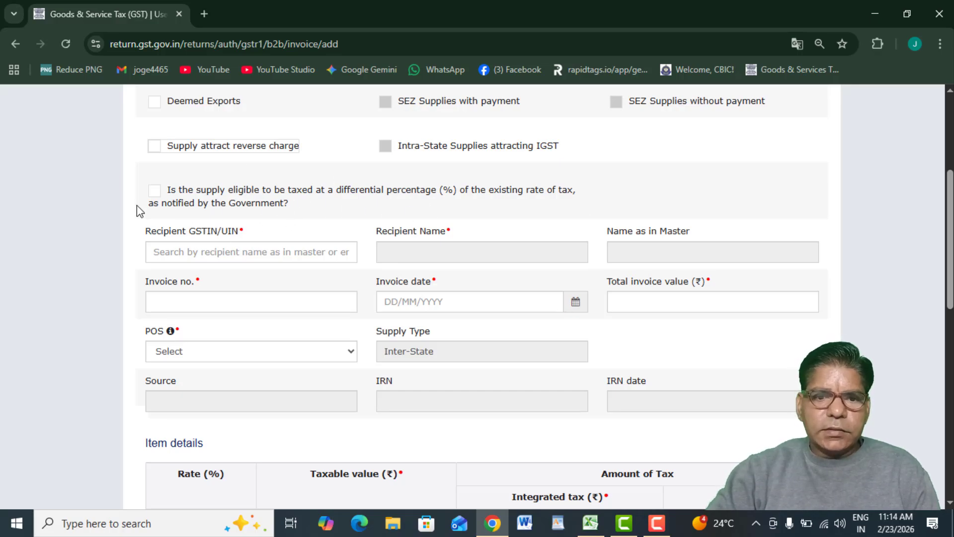
pyautogui.click(154, 191)
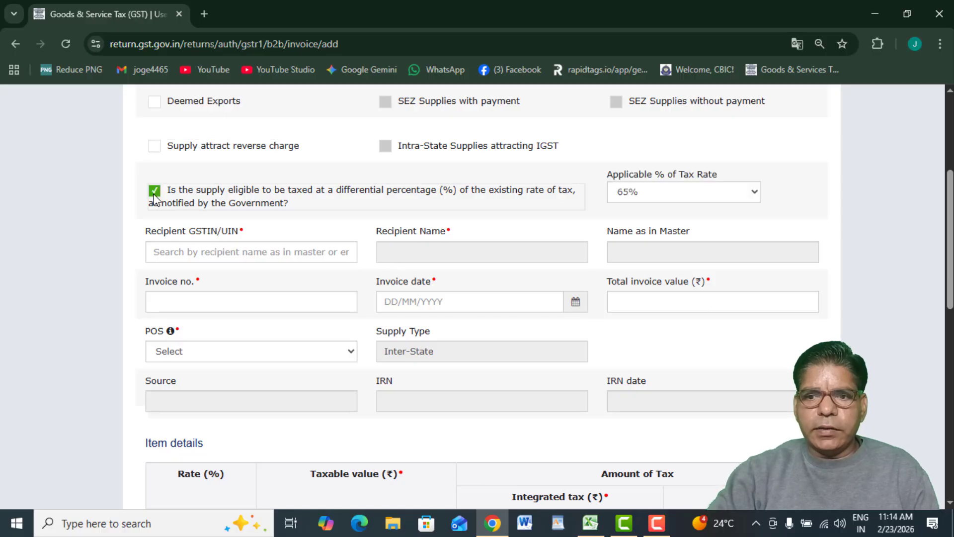
pyautogui.click(155, 193)
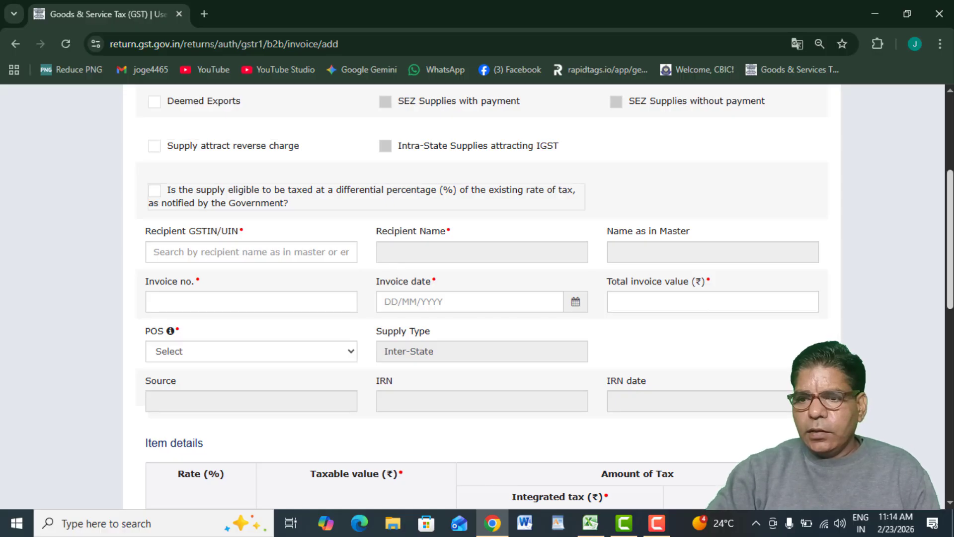
pyautogui.moveTo(951, 290)
pyautogui.mouseDown()
pyautogui.moveTo(941, 211)
pyautogui.moveTo(949, 325)
pyautogui.moveTo(949, 309)
pyautogui.mouseUp()
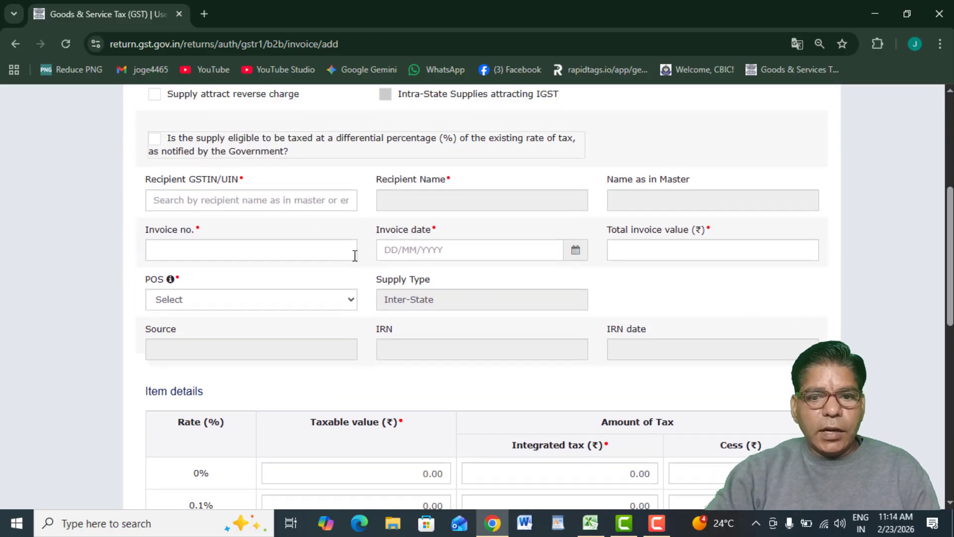
# Focus Recipient GSTIN/UIN and open then dismiss the place-of-supply list without choosing.
pyautogui.click(223, 200)
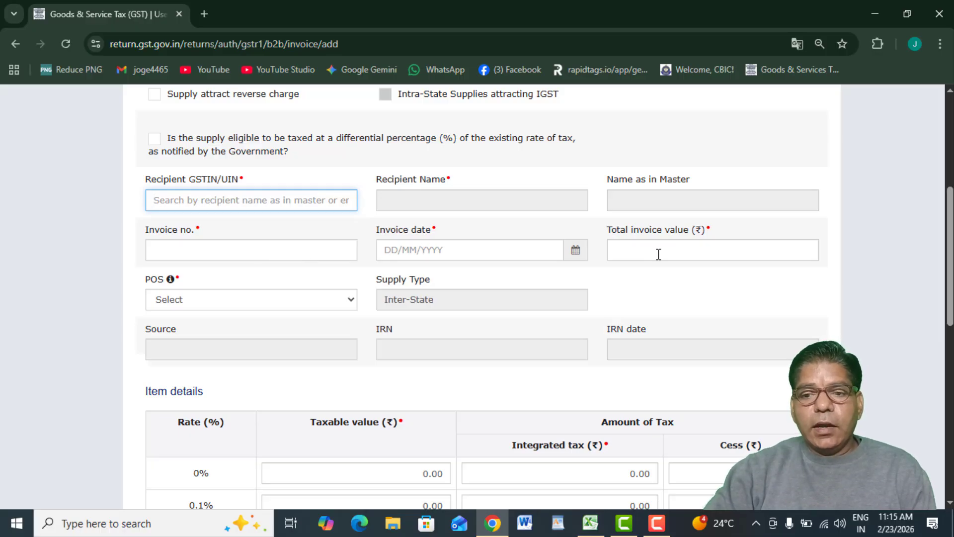
pyautogui.click(344, 300)
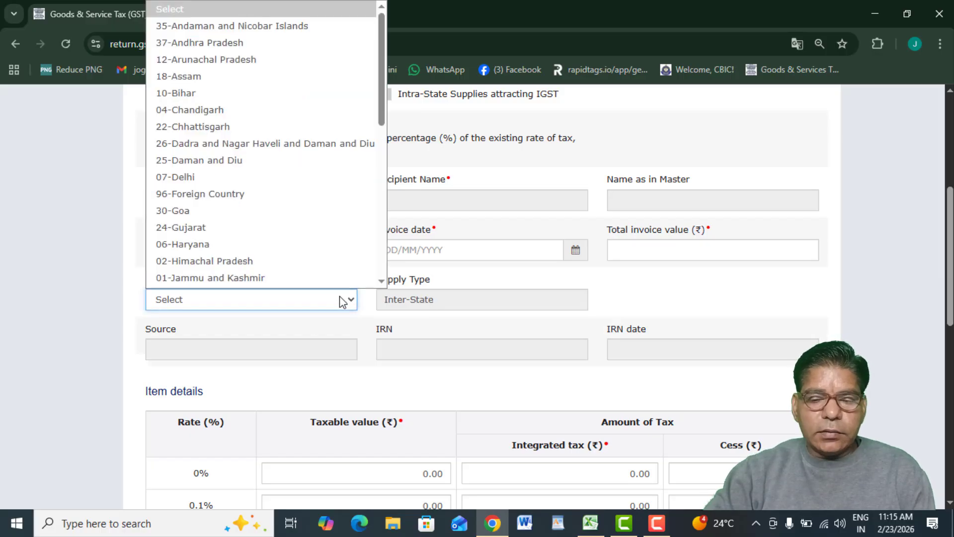
pyautogui.click(676, 309)
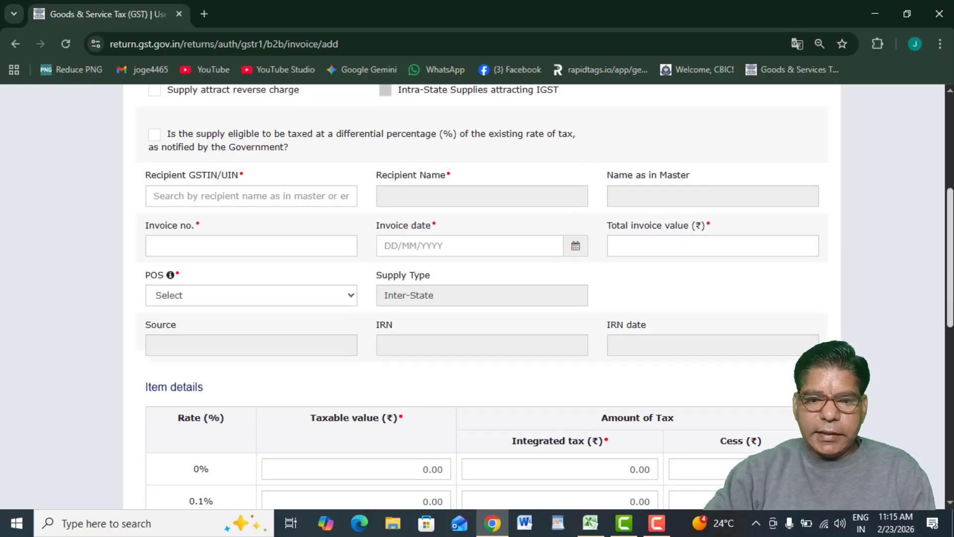
pyautogui.scroll(-7, 924, 278)
pyautogui.scroll(9, 932, 262)
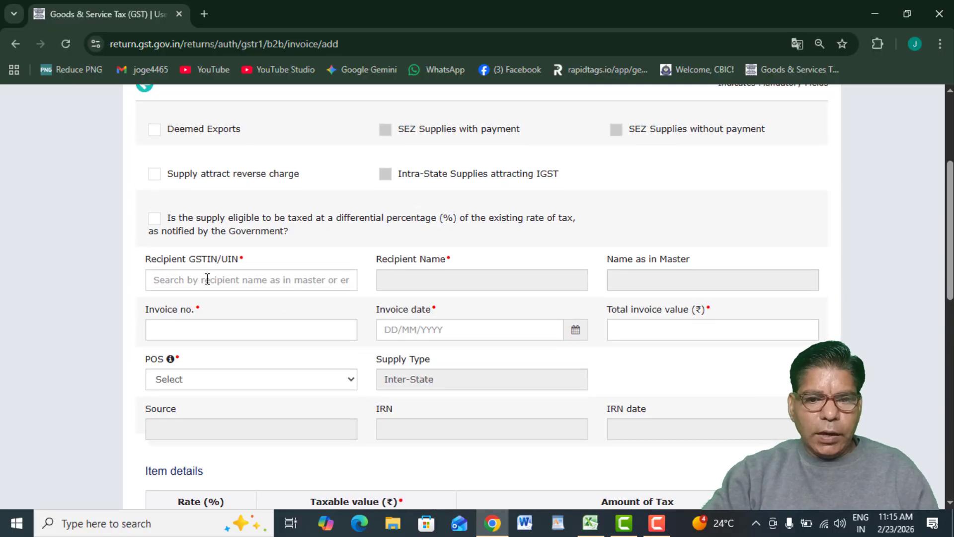
pyautogui.click(205, 278)
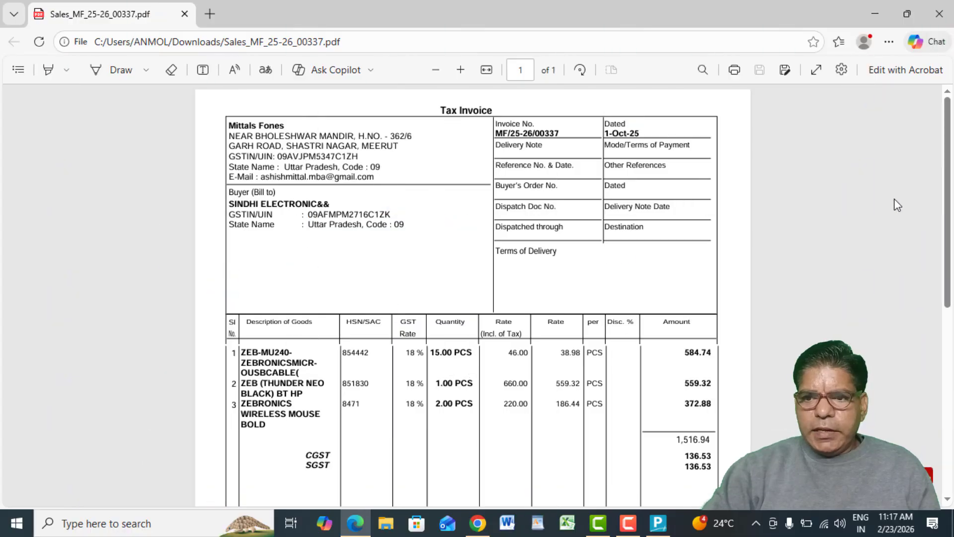
# Select the buyer's GSTIN on sales invoice MF/25-26/00337 in the PDF.
pyautogui.moveTo(948, 220)
pyautogui.mouseDown()
pyautogui.moveTo(948, 364)
pyautogui.moveTo(930, 217)
pyautogui.mouseUp()
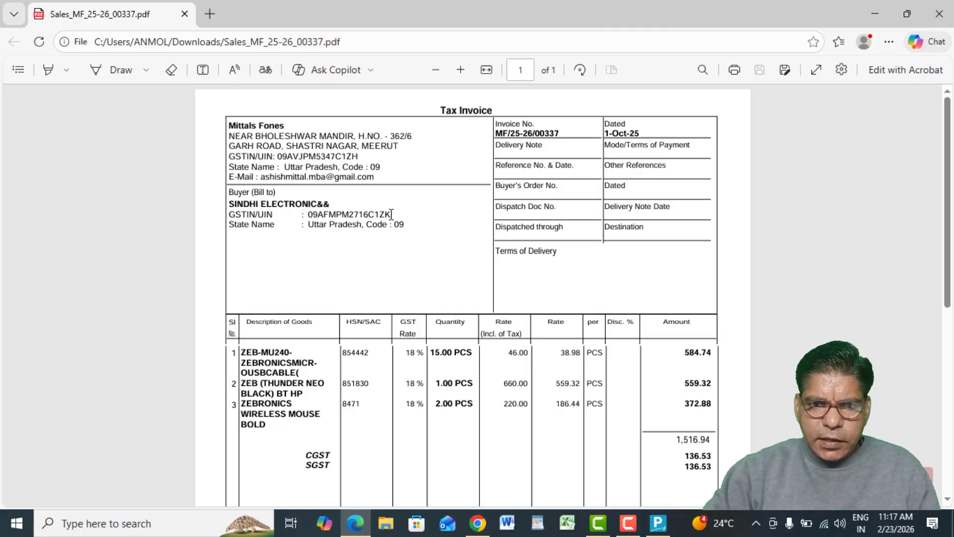
pyautogui.moveTo(391, 214); pyautogui.dragTo(305, 212)
pyautogui.hotkey('ctrl', 'c')
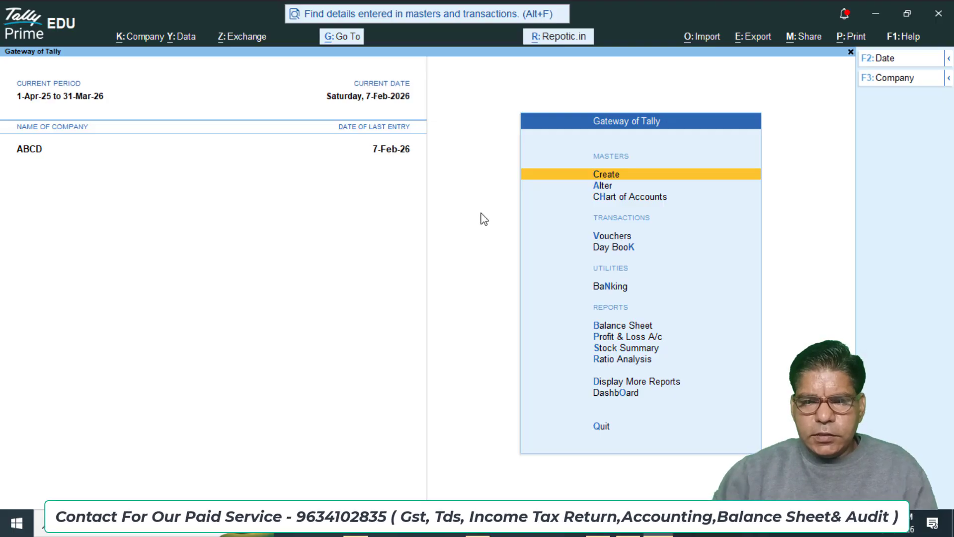
pyautogui.press('Escape')
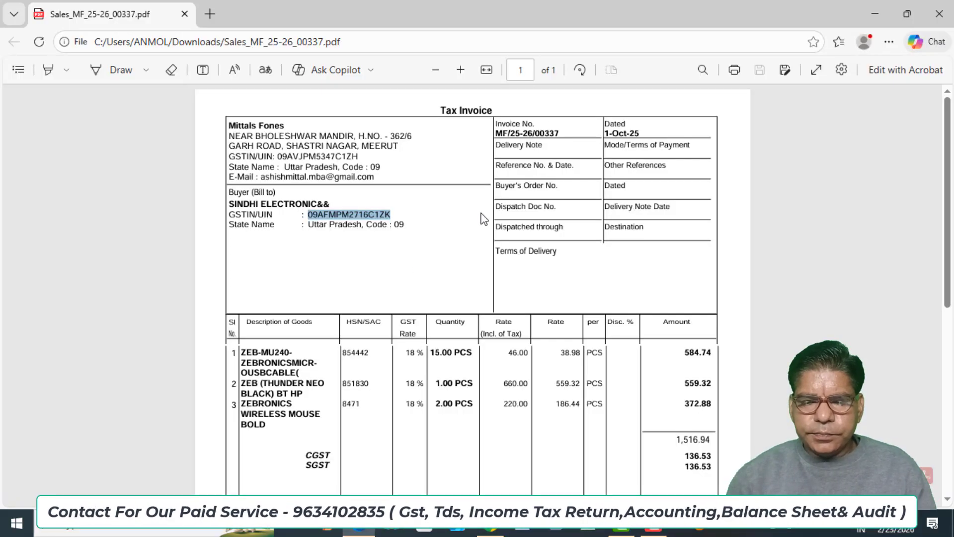
pyautogui.hotkey('alt', 'Tab')
# Paste the buyer's GSTIN into Recipient GSTIN/UIN, auto-filling recipient name and POS 09-Uttar Pradesh.
pyautogui.press('Tab')
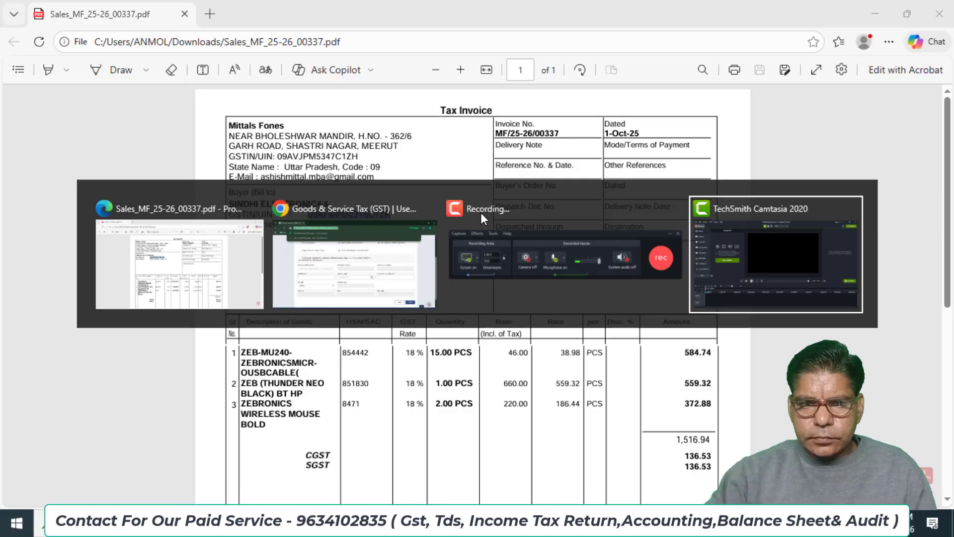
pyautogui.press('Tab')
pyautogui.press('Tab')
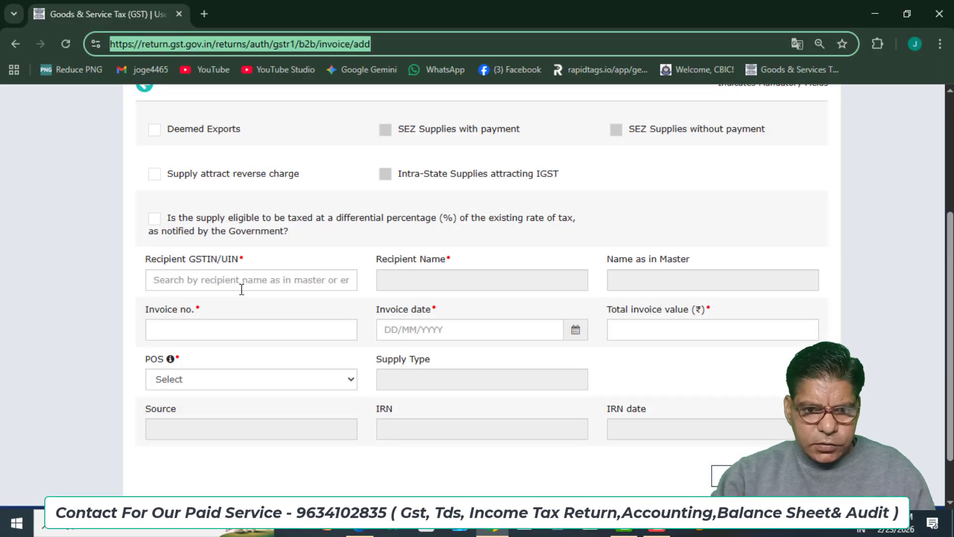
pyautogui.click(242, 288)
pyautogui.hotkey('ctrl', 'v')
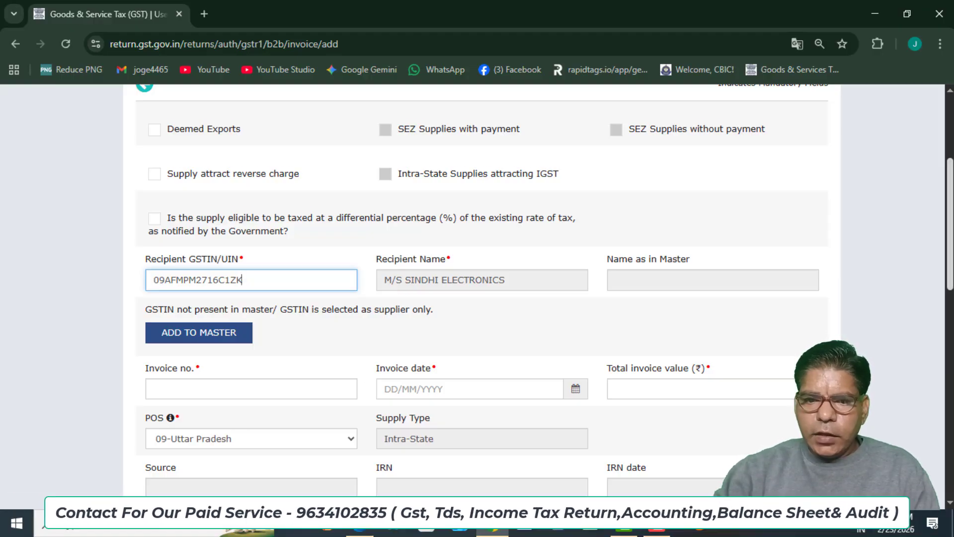
pyautogui.scroll(-3, 178, 318)
# Enter invoice number MF/25-26/00337 and invoice date 01/10/2025 from the sales invoice.
pyautogui.click(169, 239)
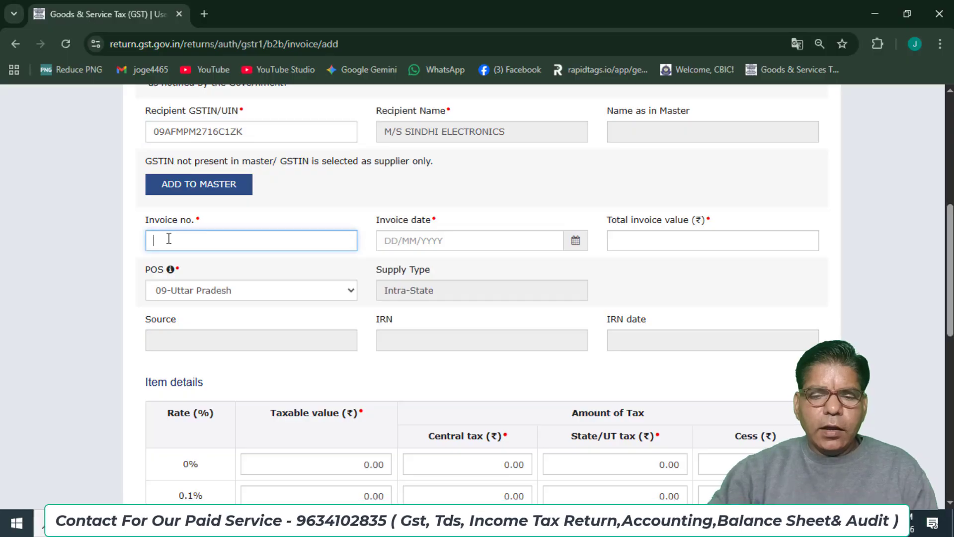
pyautogui.hotkey('alt', 'Tab')
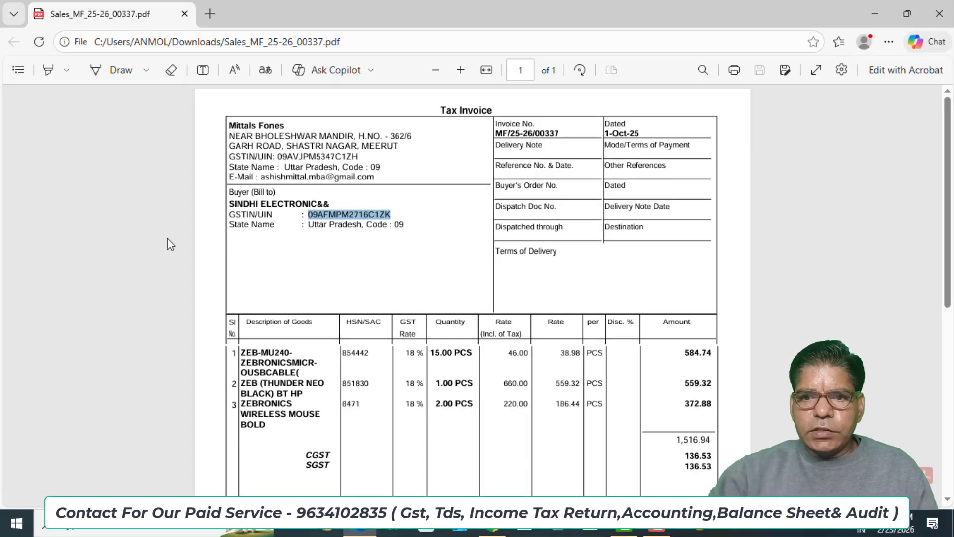
pyautogui.click(561, 133)
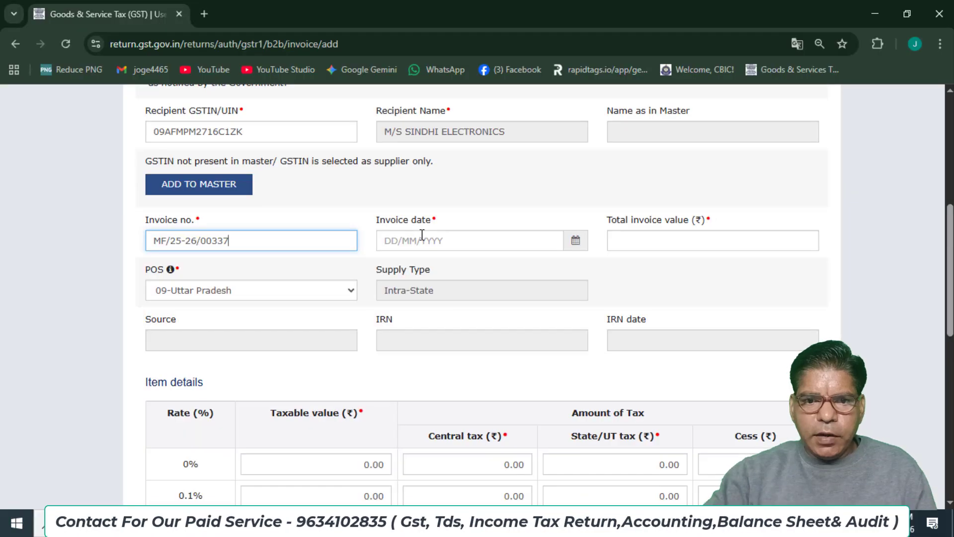
pyautogui.click(420, 241)
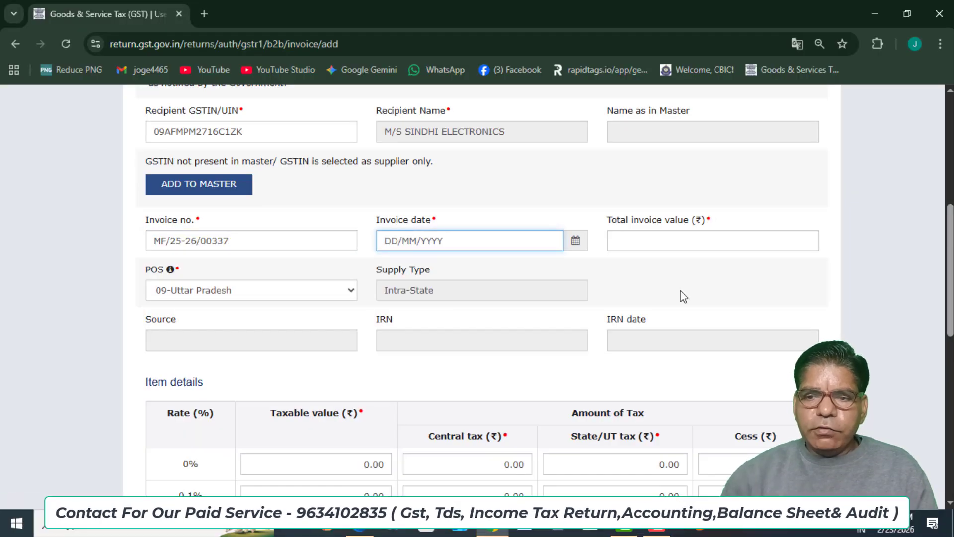
pyautogui.hotkey('alt', 'Tab')
pyautogui.hotkey('alt', 'Tab')
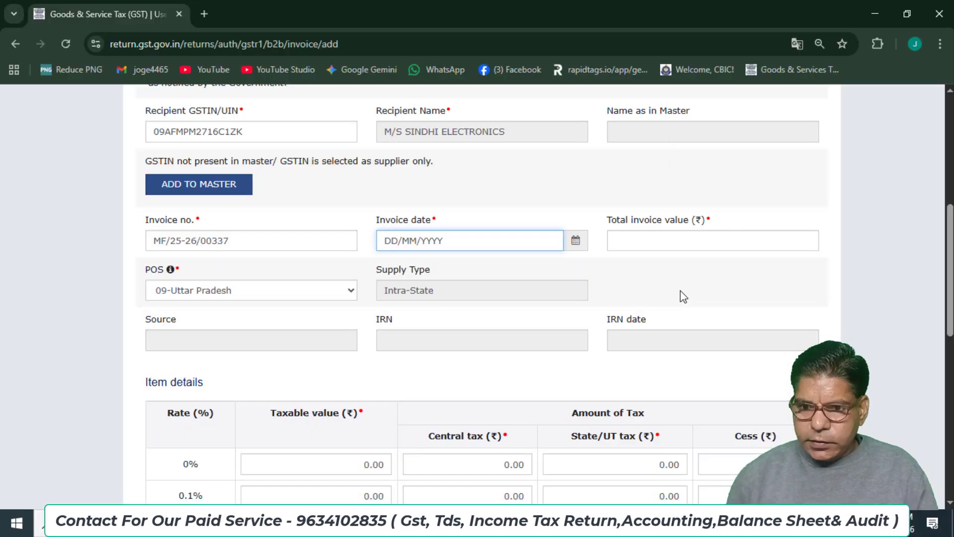
pyautogui.write('01/10/2025')
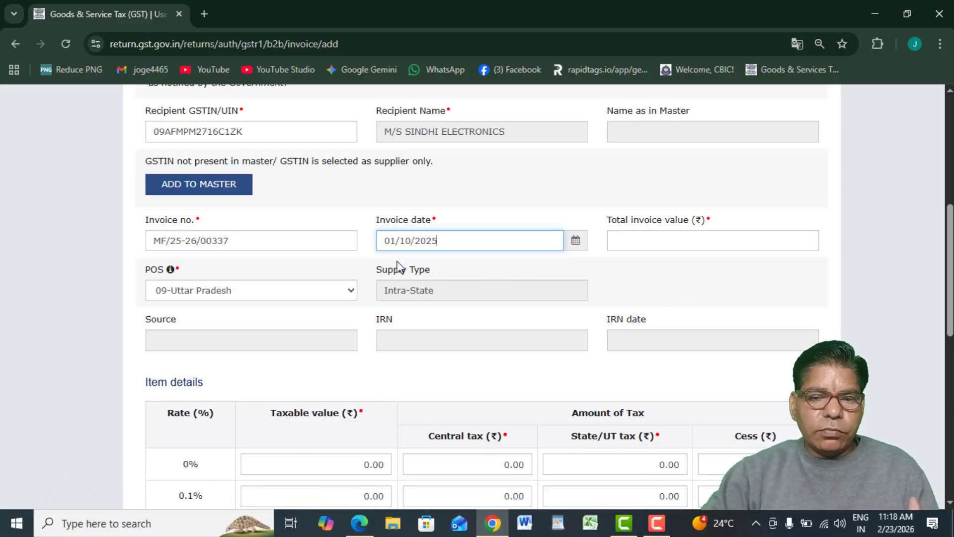
# Enter a total invoice value of 1,790.00 after checking the PDF total.
pyautogui.click(623, 243)
pyautogui.hotkey('alt', 'Tab')
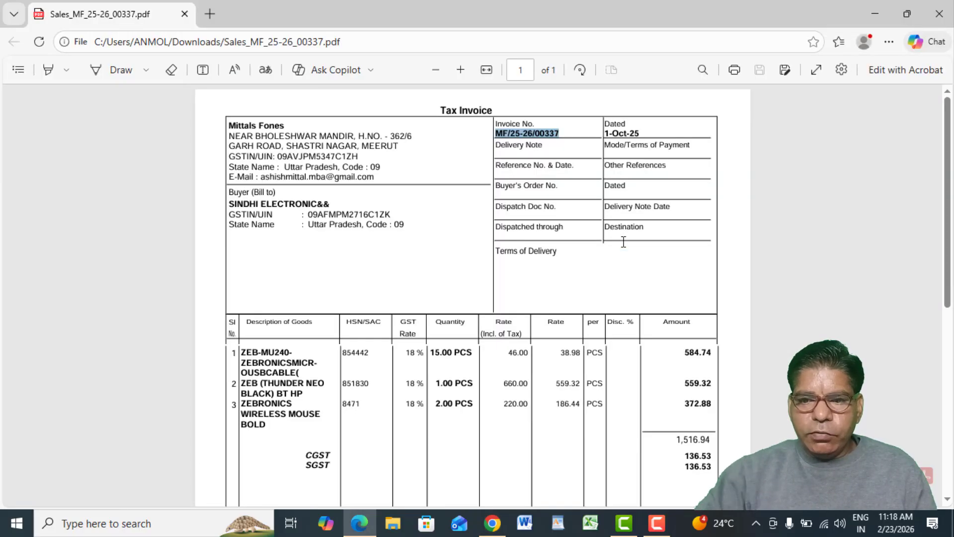
pyautogui.scroll(-5, 708, 357)
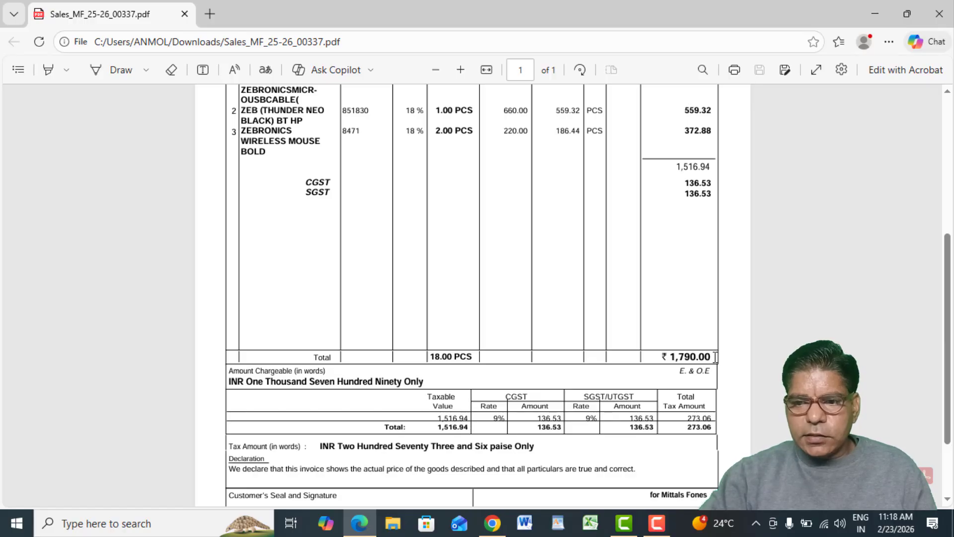
pyautogui.hotkey('alt', 'Tab')
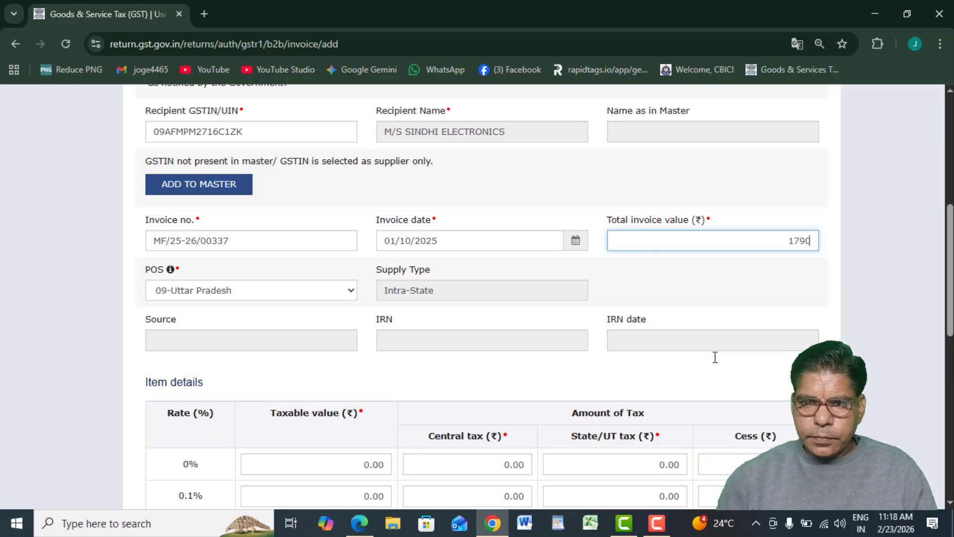
pyautogui.click(78, 365)
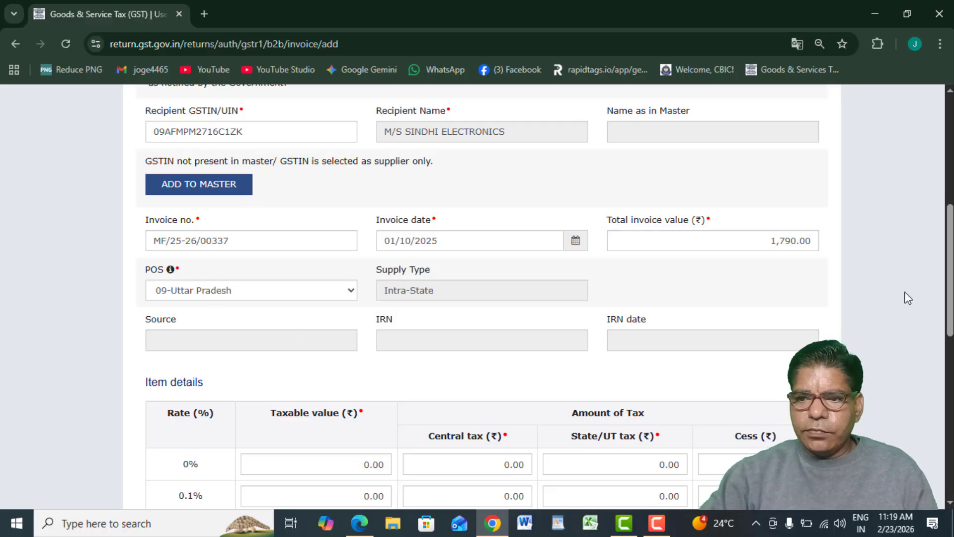
# Set the 18% row's taxable value to 1,516.94, giving CGST and SGST of 136.52 each.
pyautogui.moveTo(952, 292); pyautogui.dragTo(952, 454)
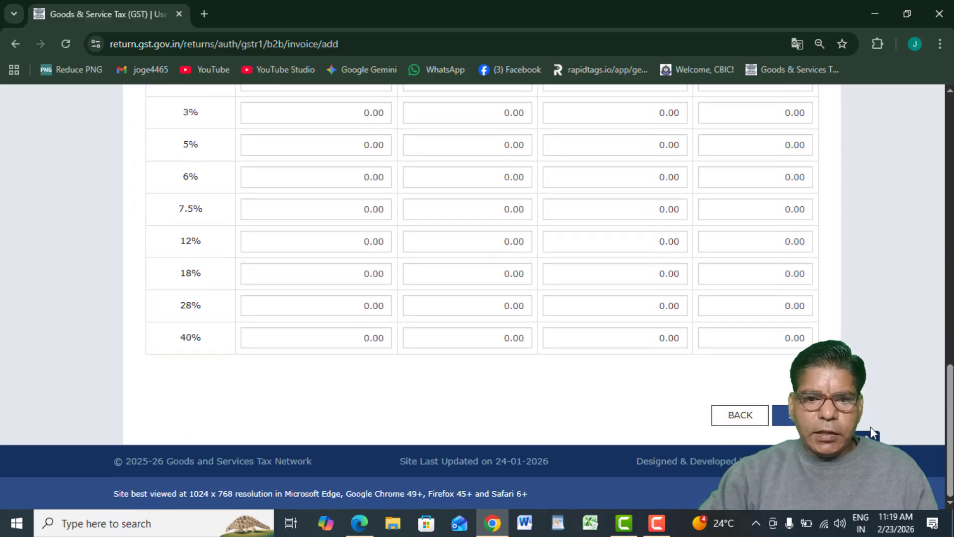
pyautogui.hotkey('alt', 'Tab')
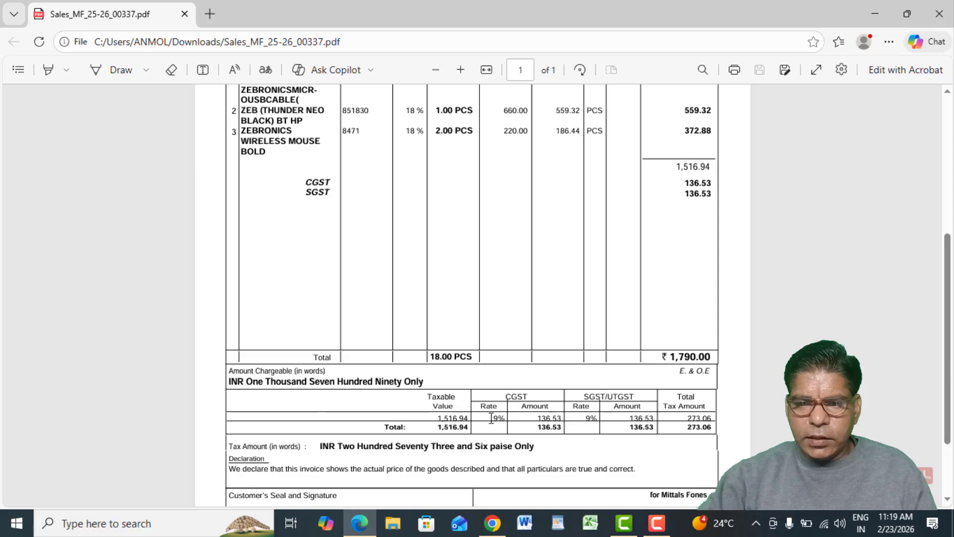
pyautogui.hotkey('alt', 'Tab')
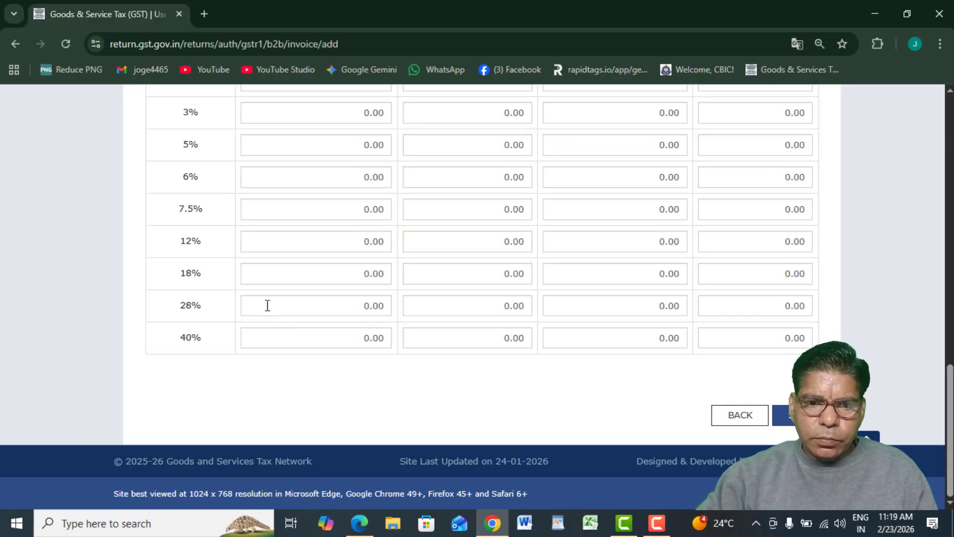
pyautogui.click(297, 274)
pyautogui.hotkey('alt', 'Tab')
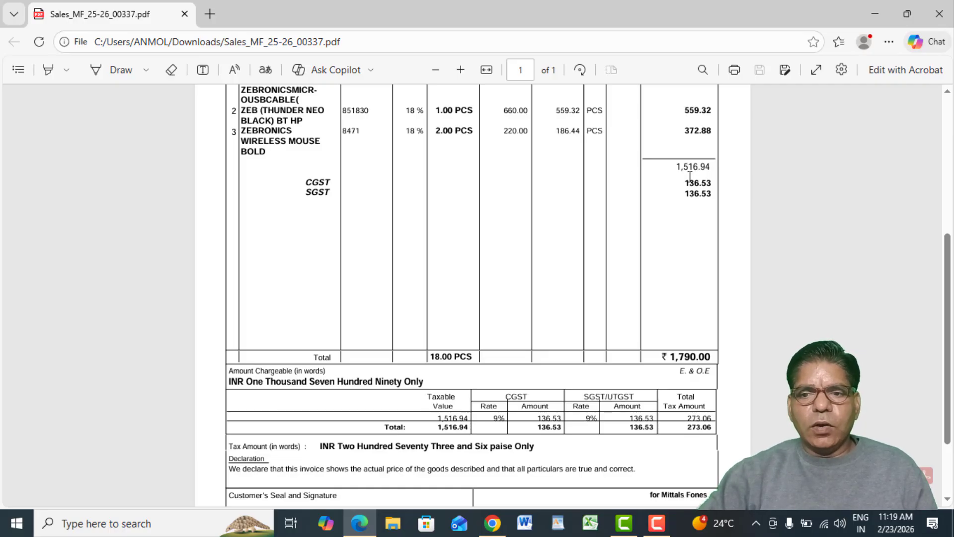
pyautogui.hotkey('alt', 'Tab')
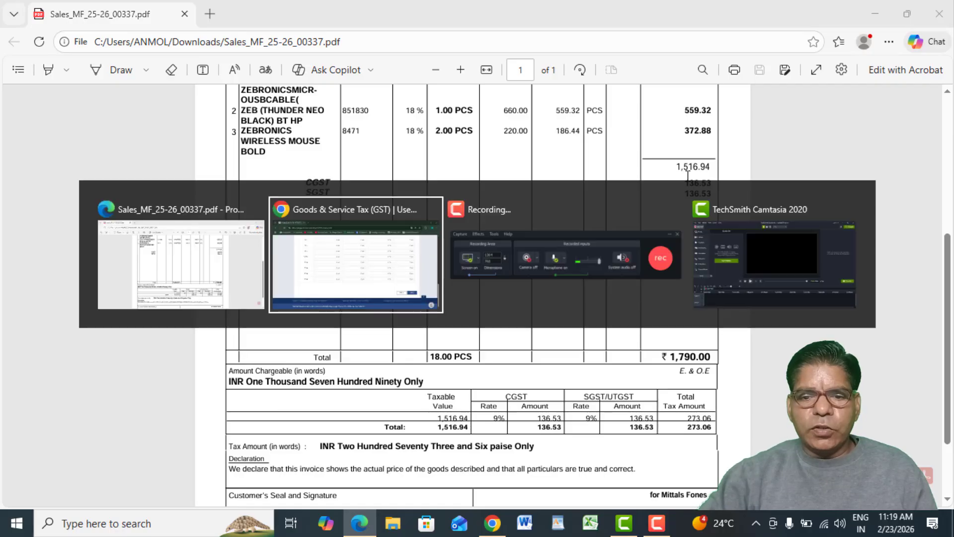
pyautogui.write('15160.00')
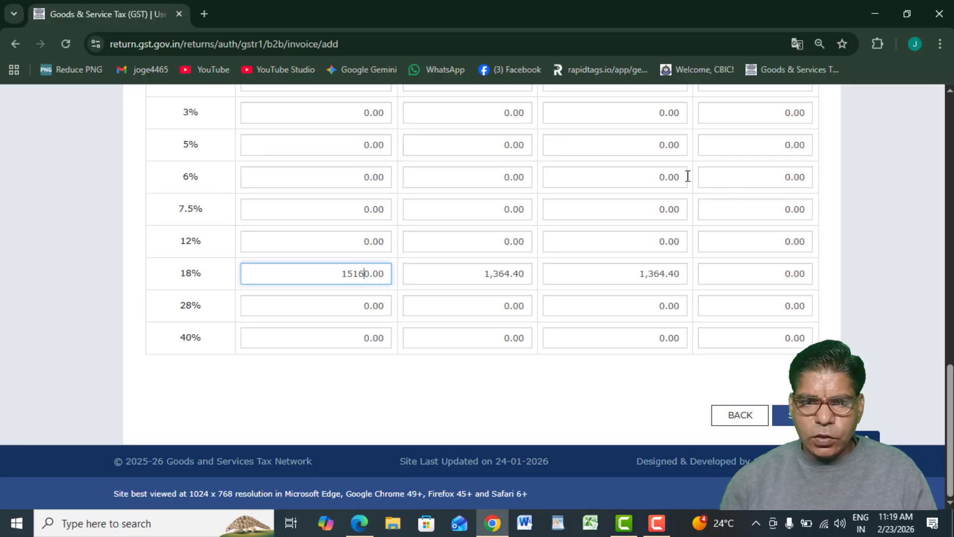
pyautogui.press('BackSpace')
pyautogui.press('BackSpace')
pyautogui.press('BackSpace')
pyautogui.press('BackSpace')
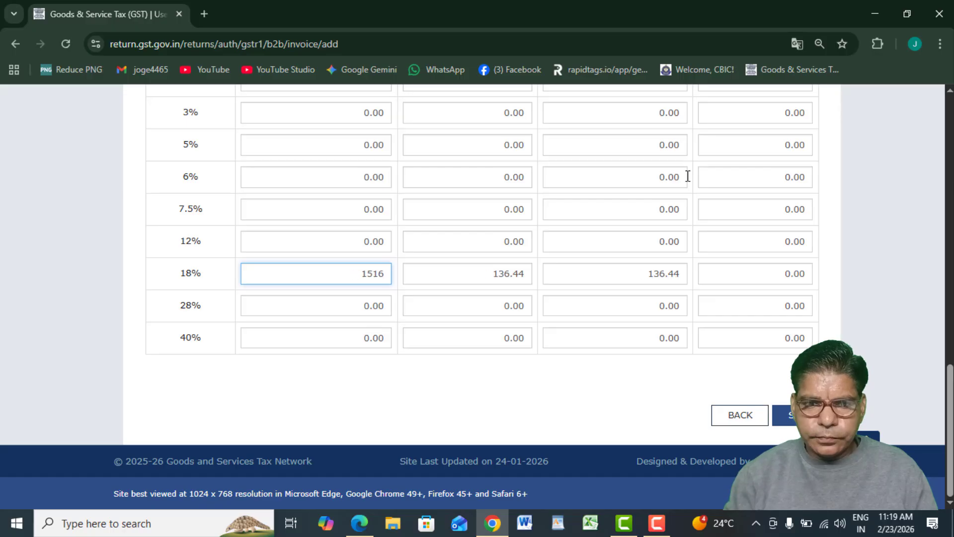
pyautogui.write('.94')
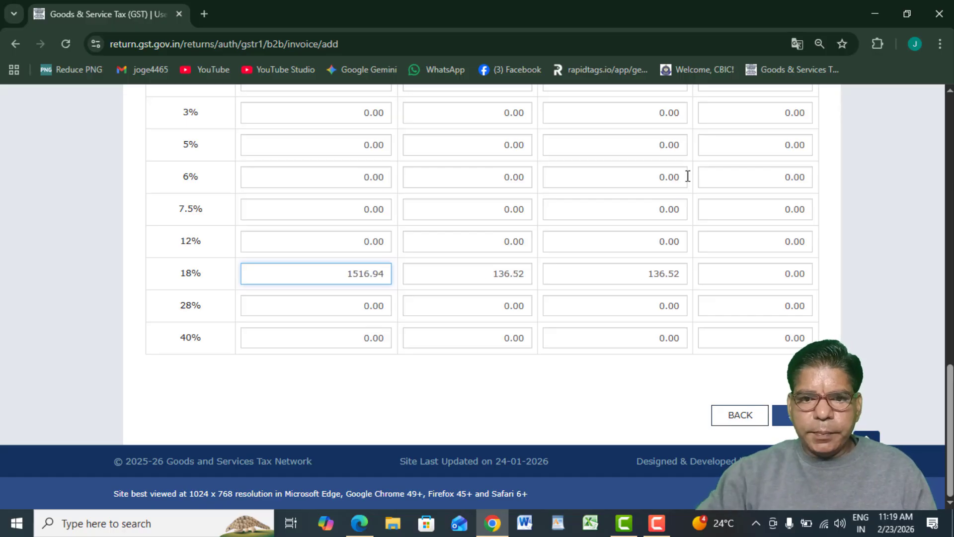
pyautogui.click(458, 393)
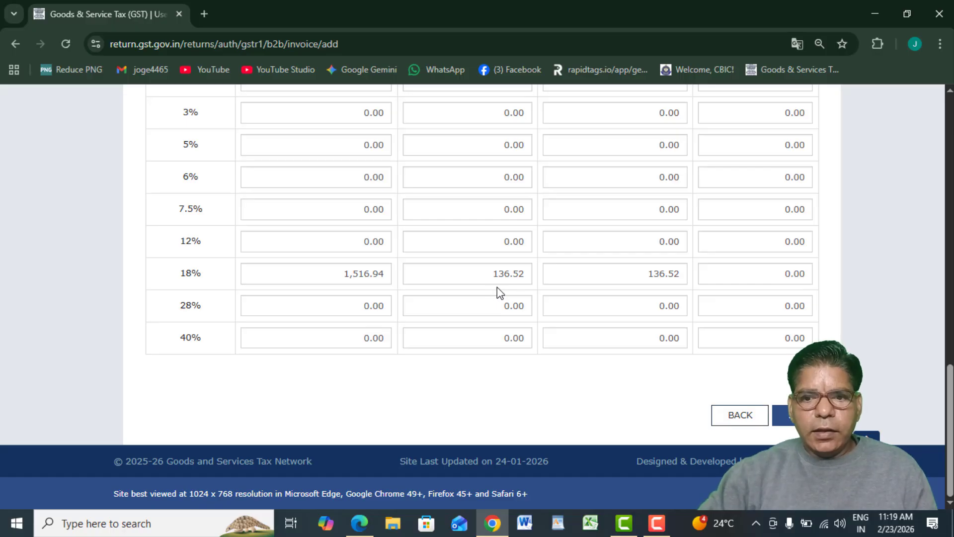
pyautogui.hotkey('alt', 'Tab')
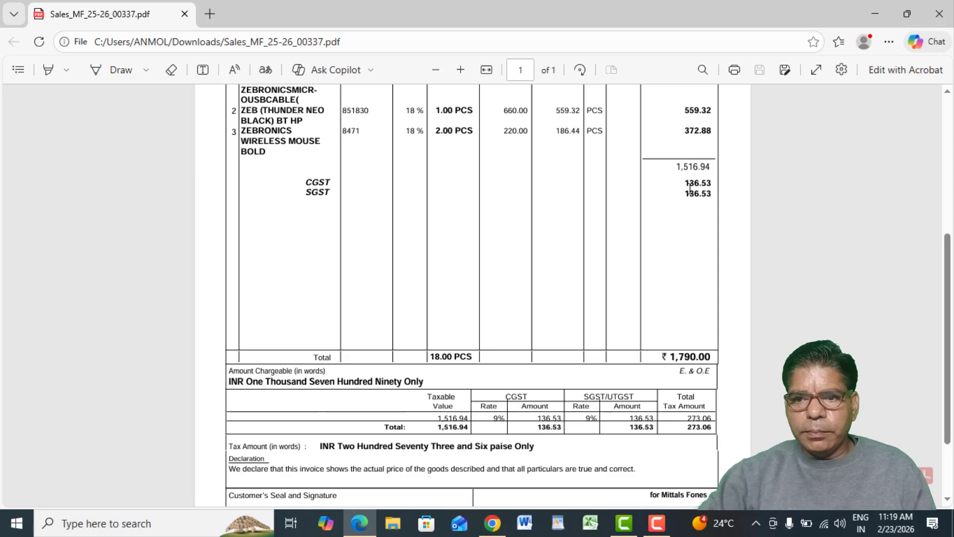
pyautogui.hotkey('alt', 'Tab')
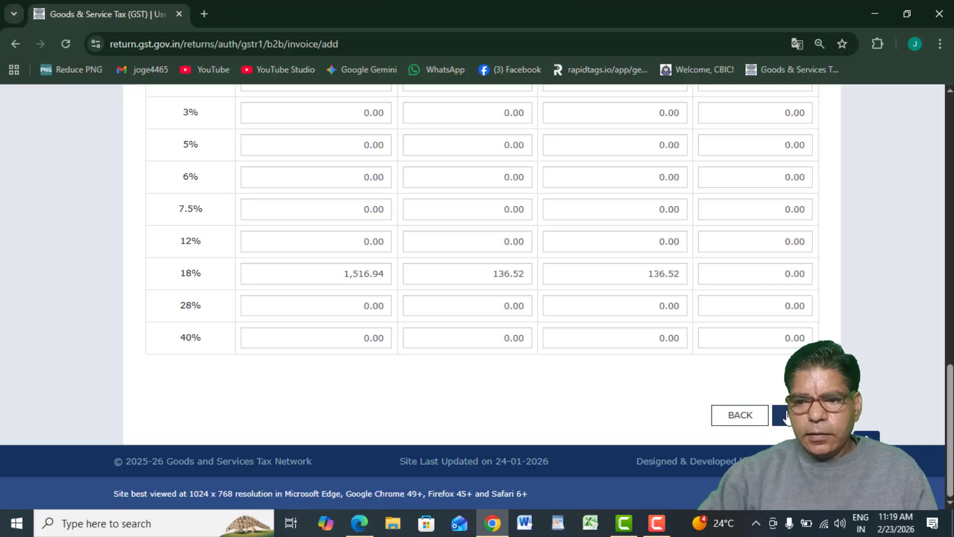
# Save the B2B invoice, then back out through the B2B summary to the GSTR-1 overview.
pyautogui.click(776, 415)
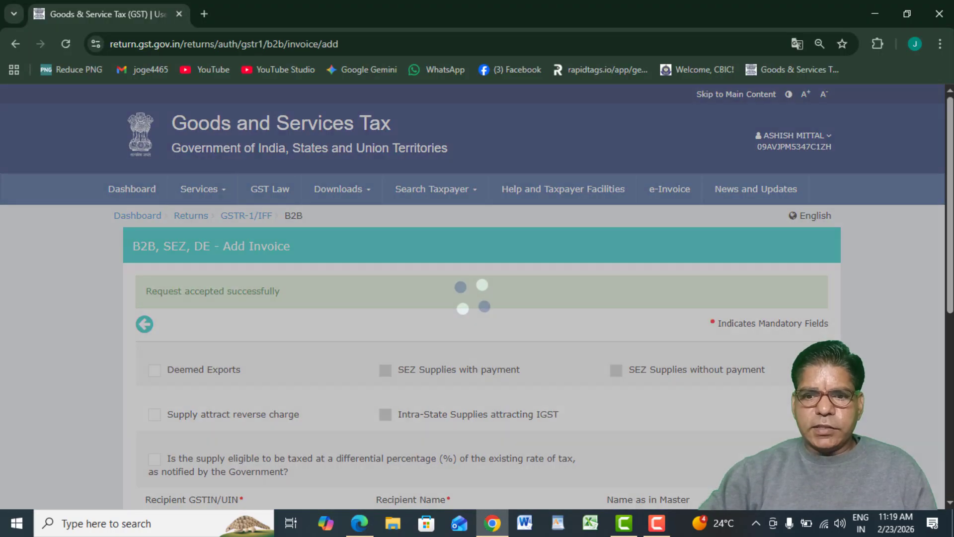
pyautogui.scroll(-20, 761, 441)
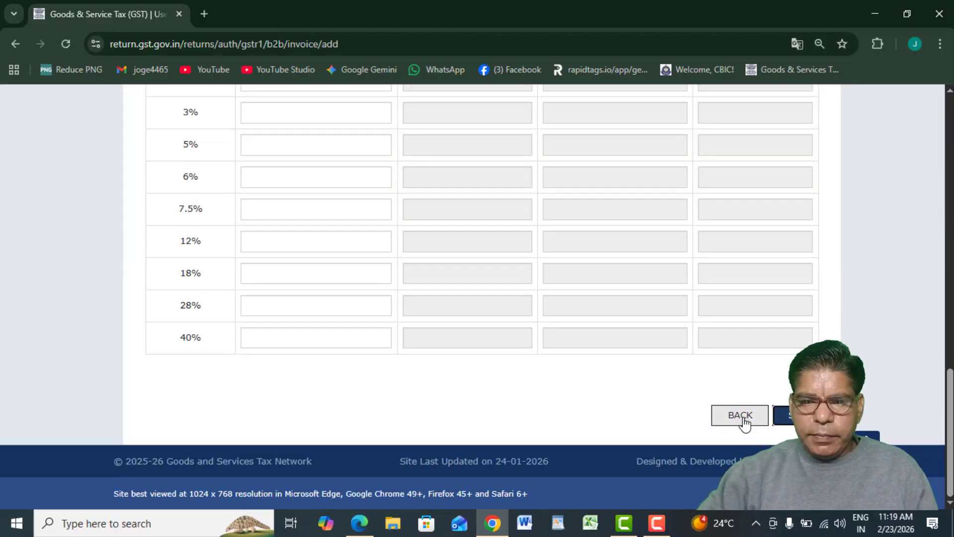
pyautogui.click(742, 421)
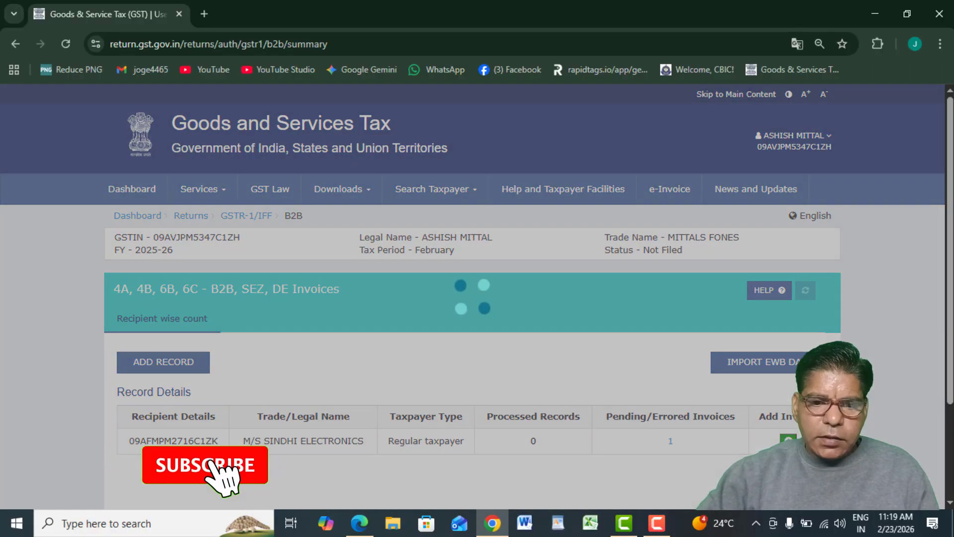
pyautogui.scroll(-1, 477, 299)
pyautogui.scroll(-2, 477, 298)
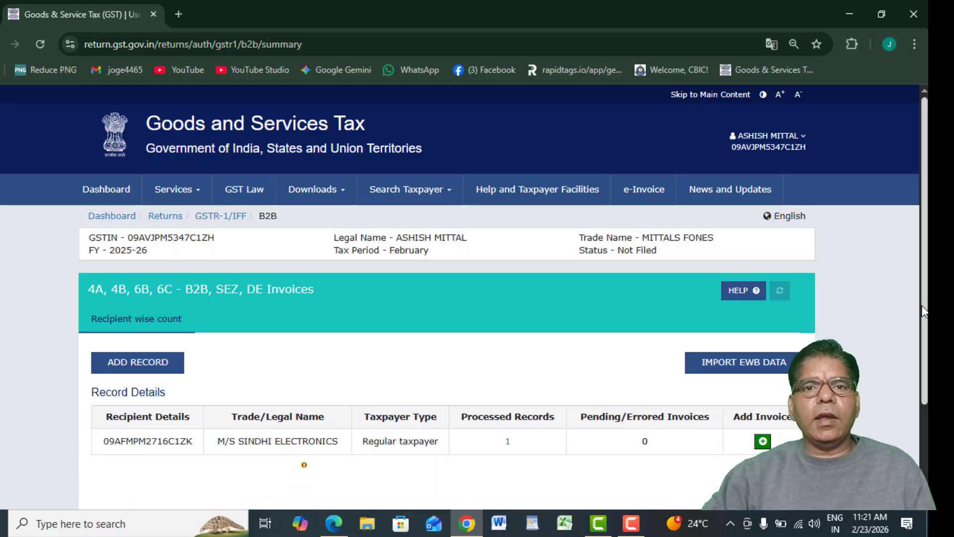
pyautogui.scroll(-3, 779, 416)
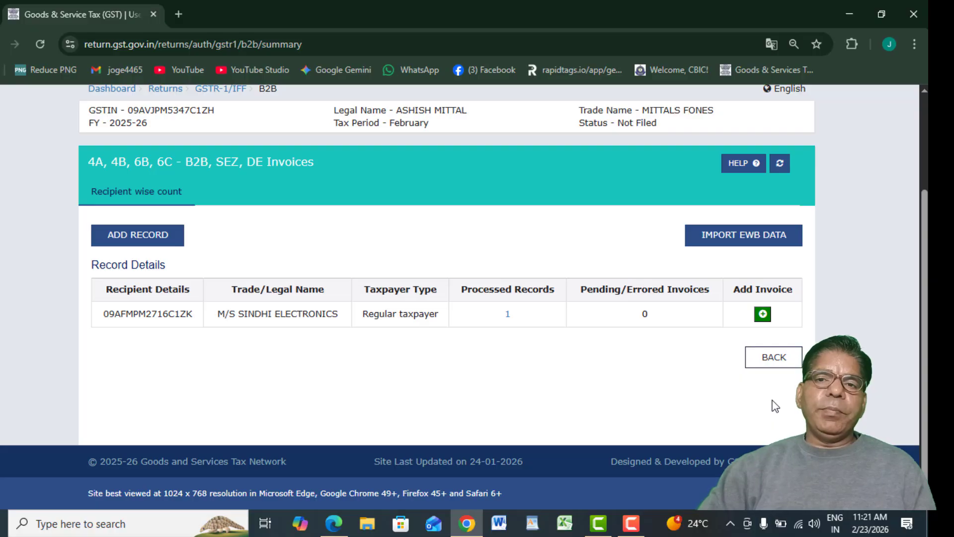
pyautogui.click(756, 368)
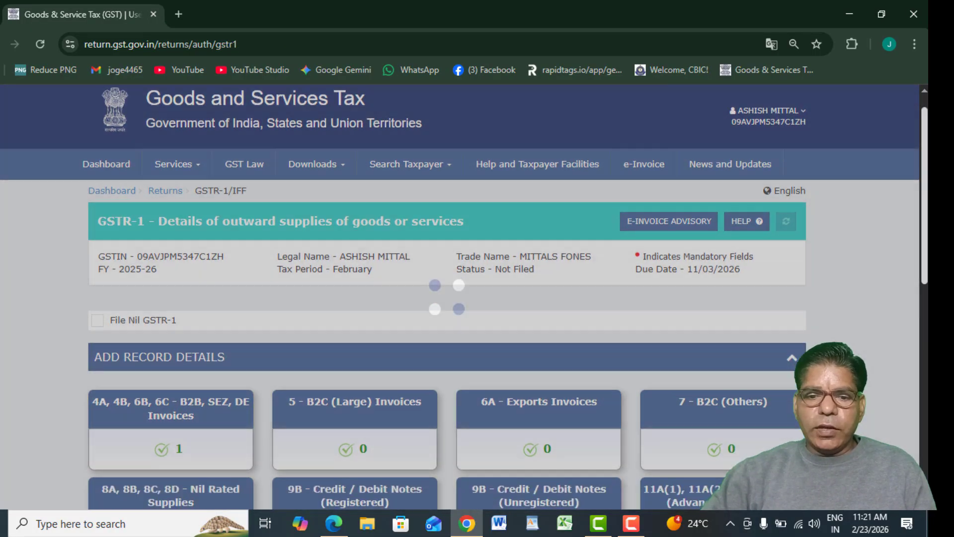
# Scroll down the GSTR-1 tiles and open 5 - B2C (Large) Invoices.
pyautogui.scroll(-3, 397, 315)
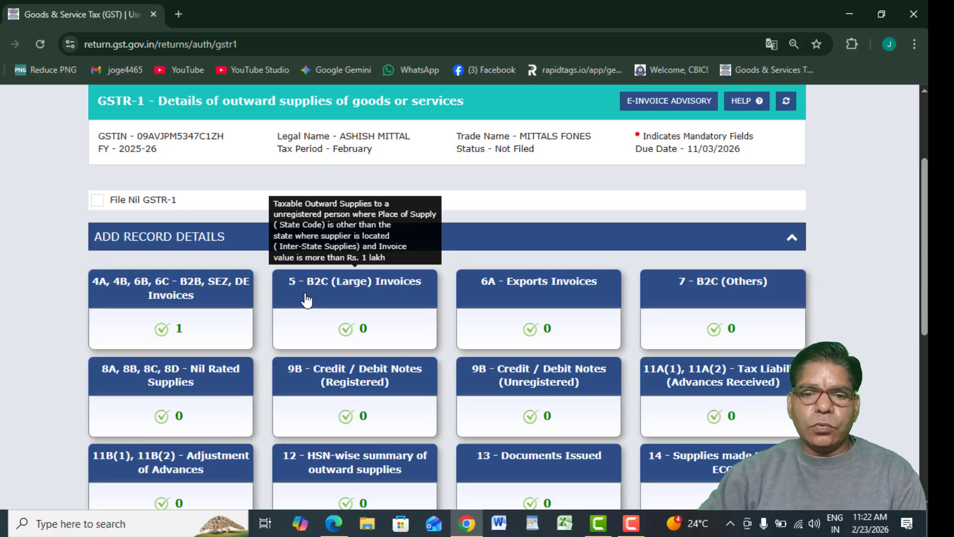
pyautogui.click(306, 299)
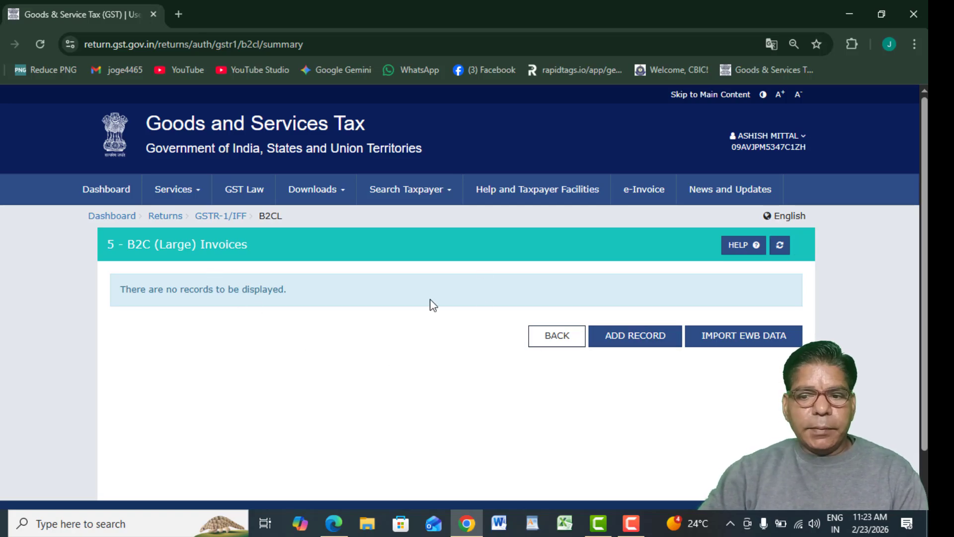
# Start a new B2C (Large) invoice 155 dated 22/01/20 with place of supply 07-Delhi.
pyautogui.click(622, 341)
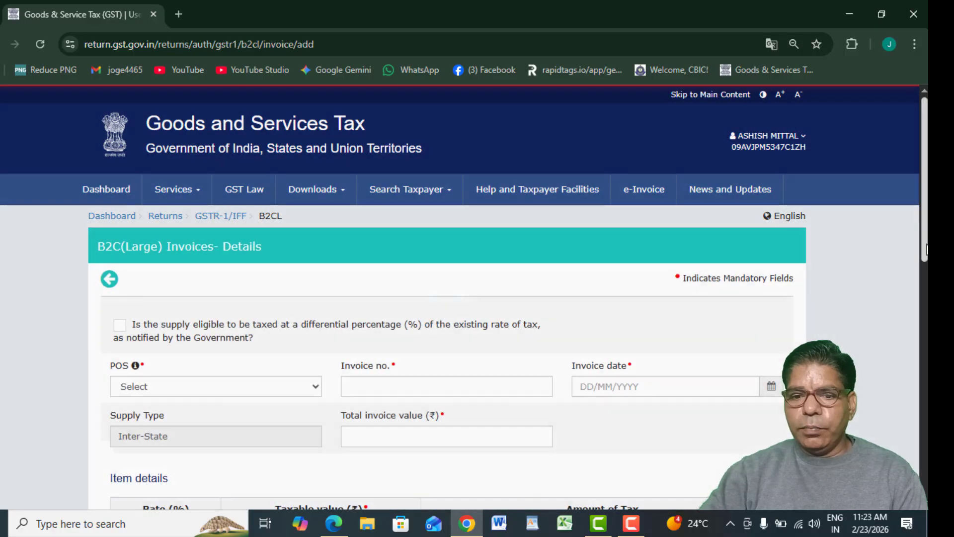
pyautogui.scroll(-3, 774, 323)
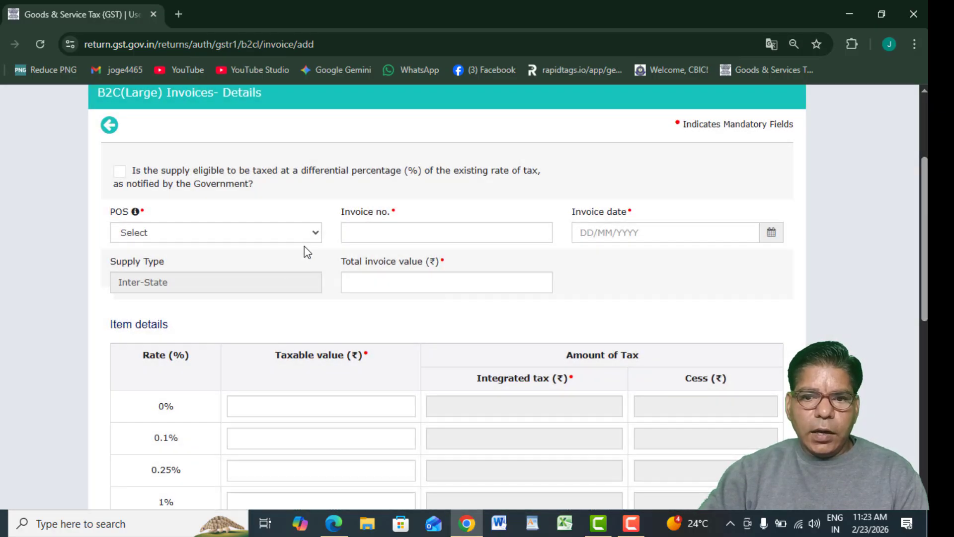
pyautogui.click(297, 233)
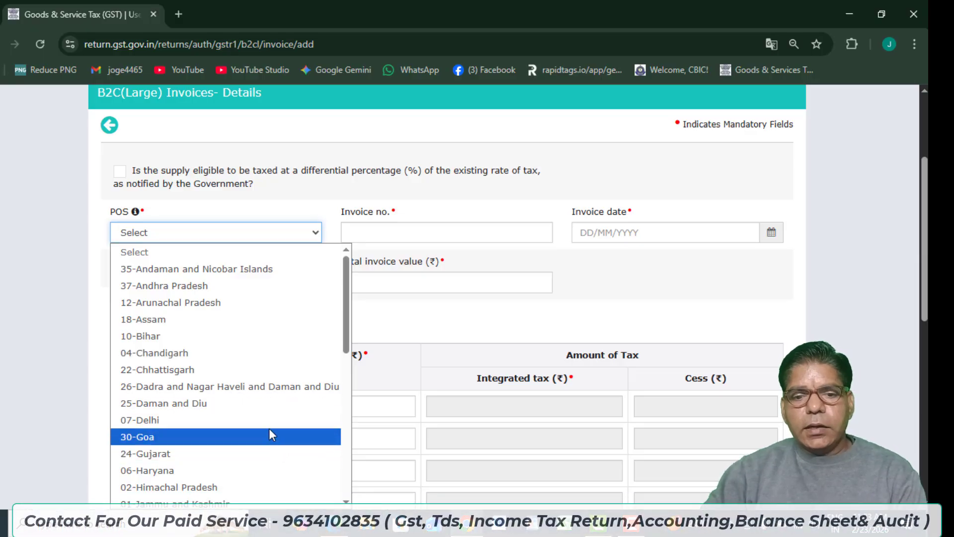
pyautogui.click(233, 421)
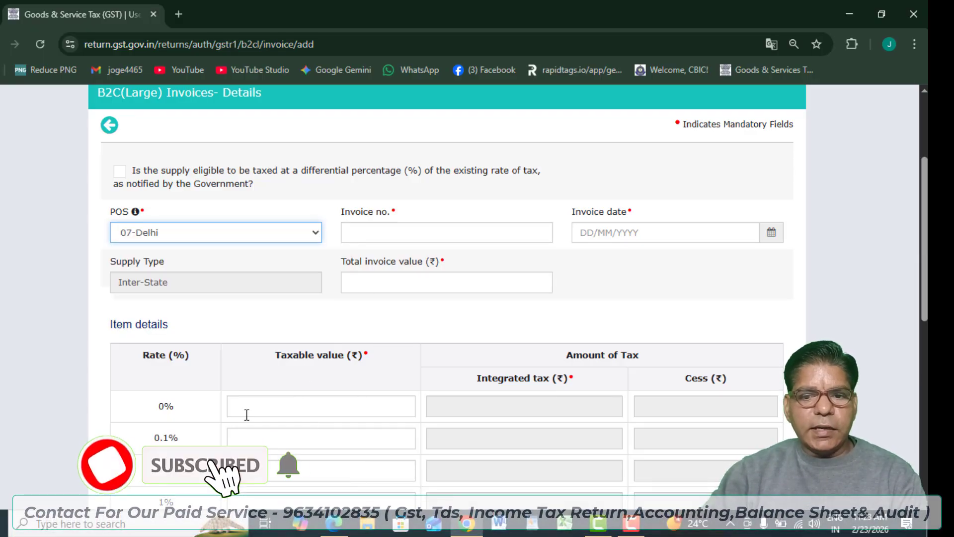
pyautogui.click(415, 242)
pyautogui.write('155')
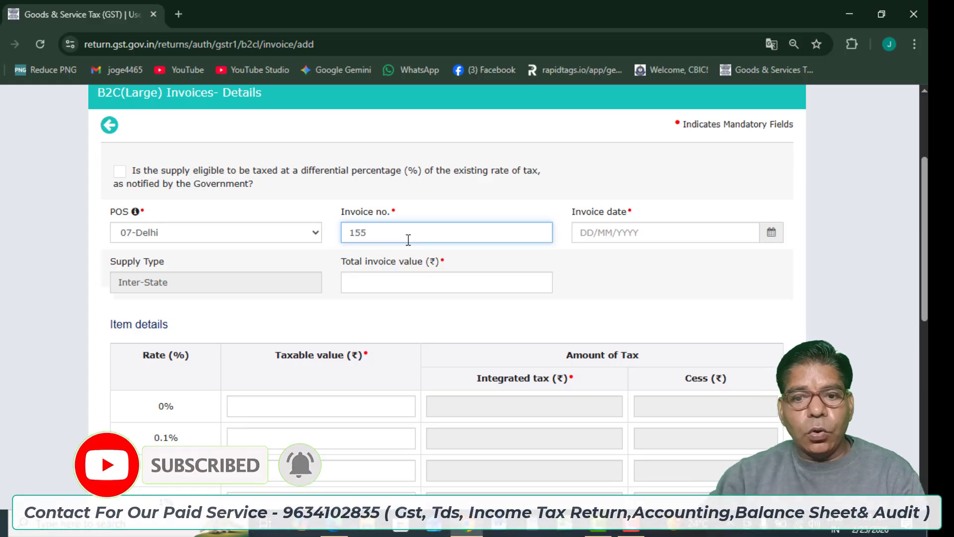
pyautogui.click(582, 233)
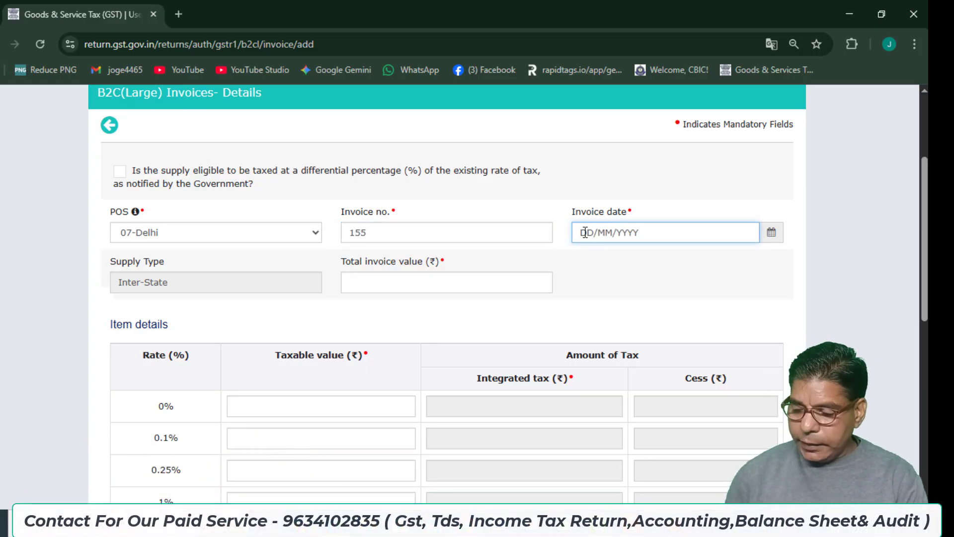
pyautogui.write('22/01/2026')
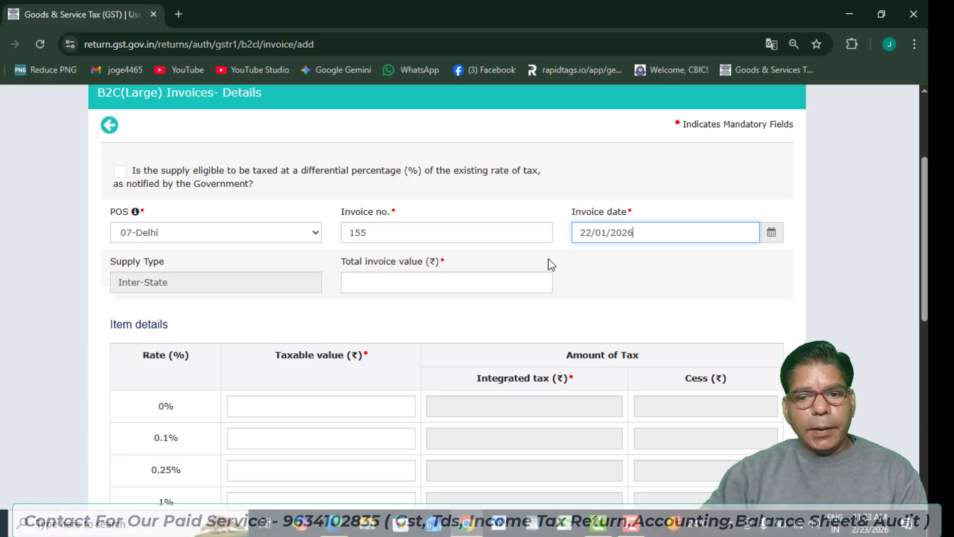
# Enter a total invoice value of 1,18,000.00.
pyautogui.click(427, 284)
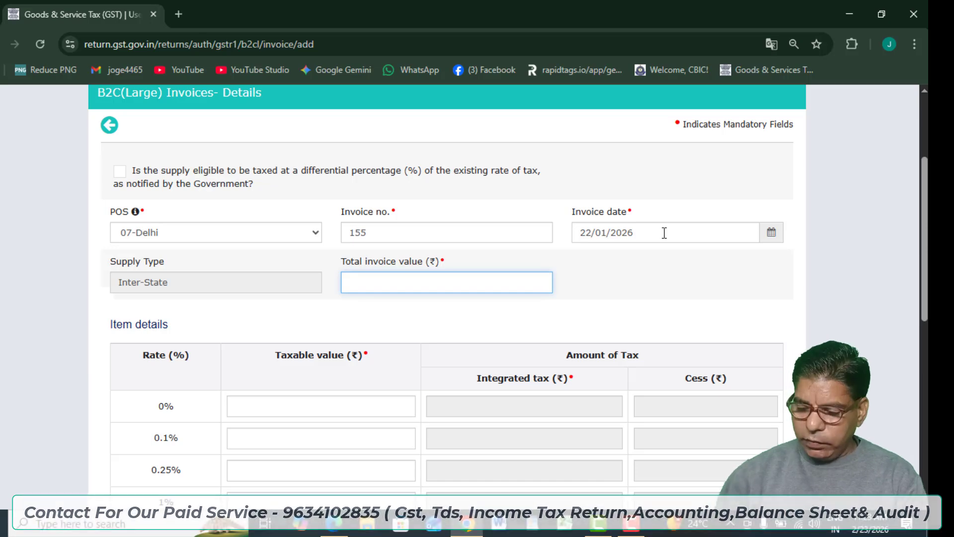
pyautogui.write('1')
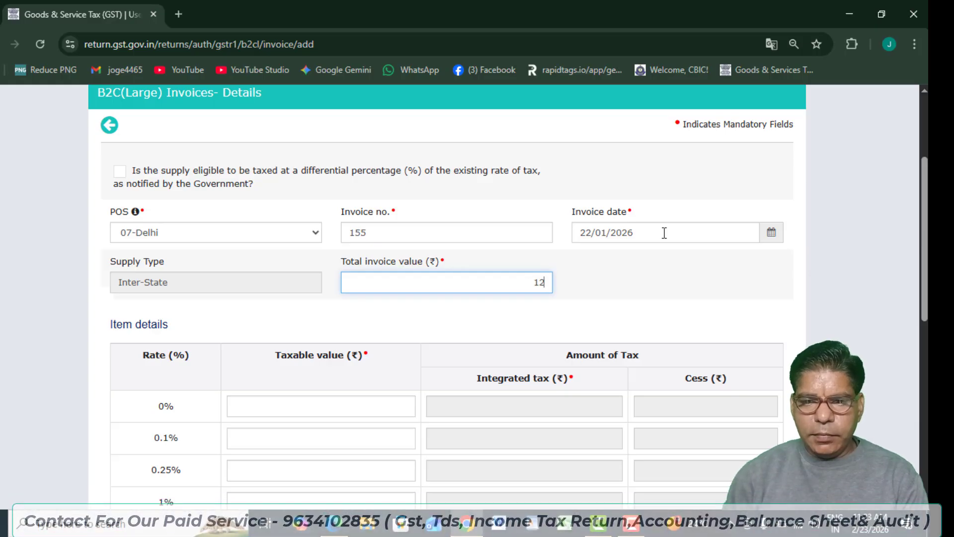
pyautogui.write('18000')
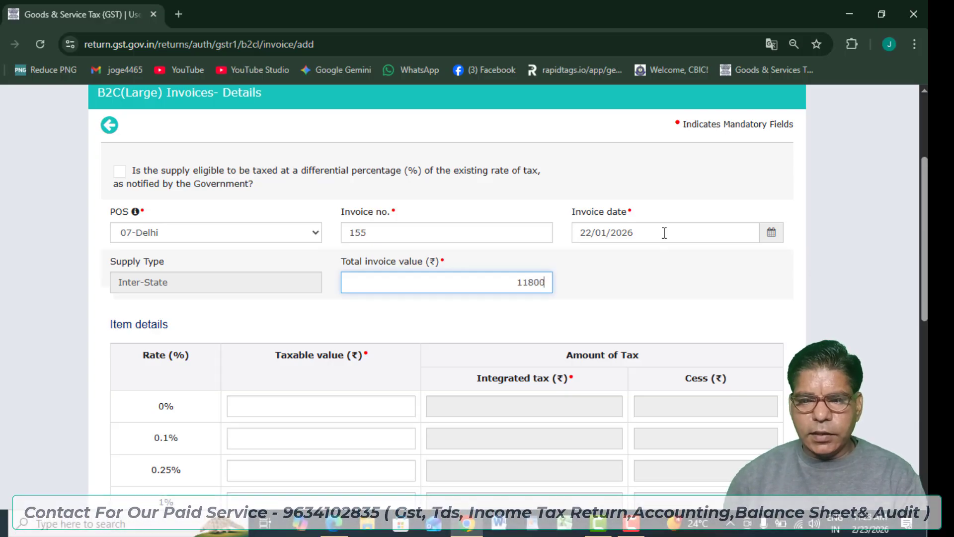
pyautogui.click(679, 305)
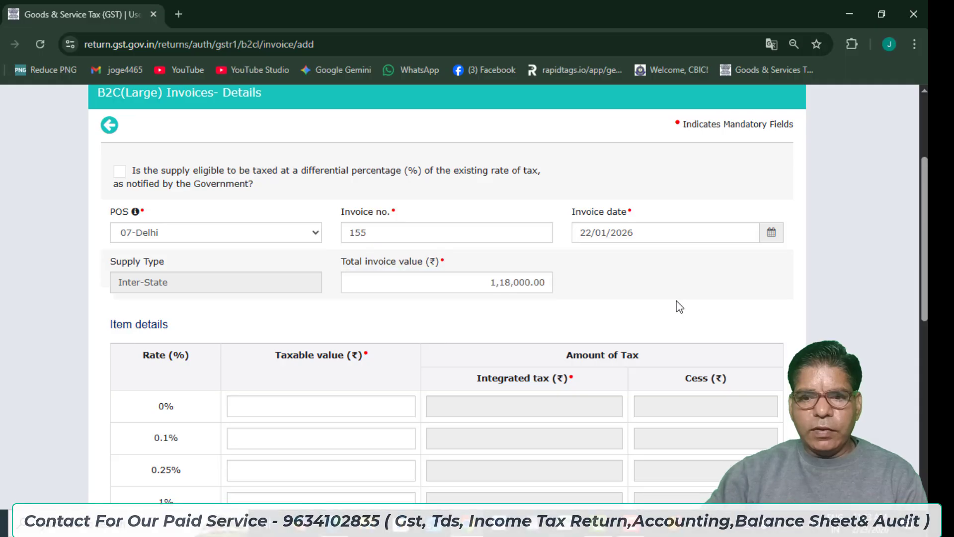
pyautogui.scroll(-2, 926, 264)
pyautogui.scroll(-4, 447, 298)
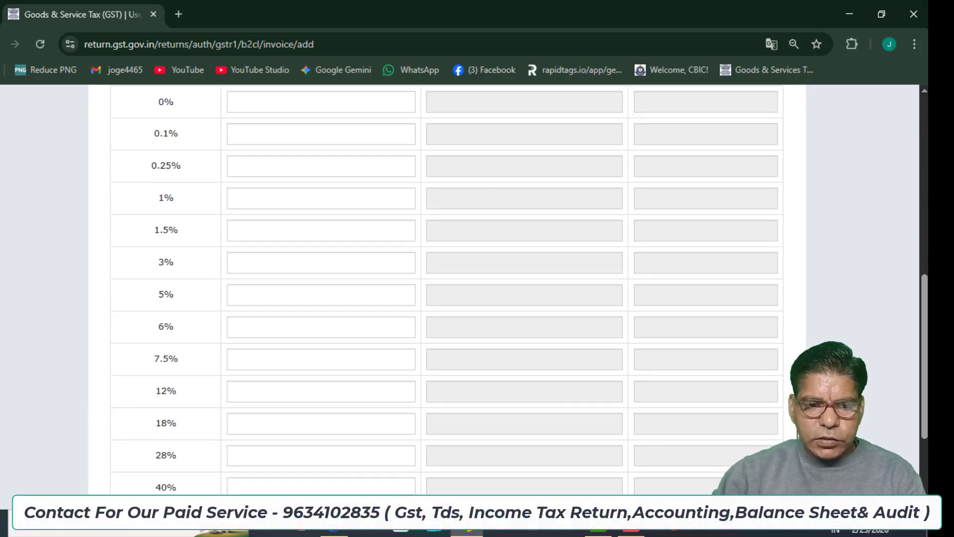
# Enter 1,00,000 as the 18% taxable value and save the invoice.
pyautogui.click(245, 426)
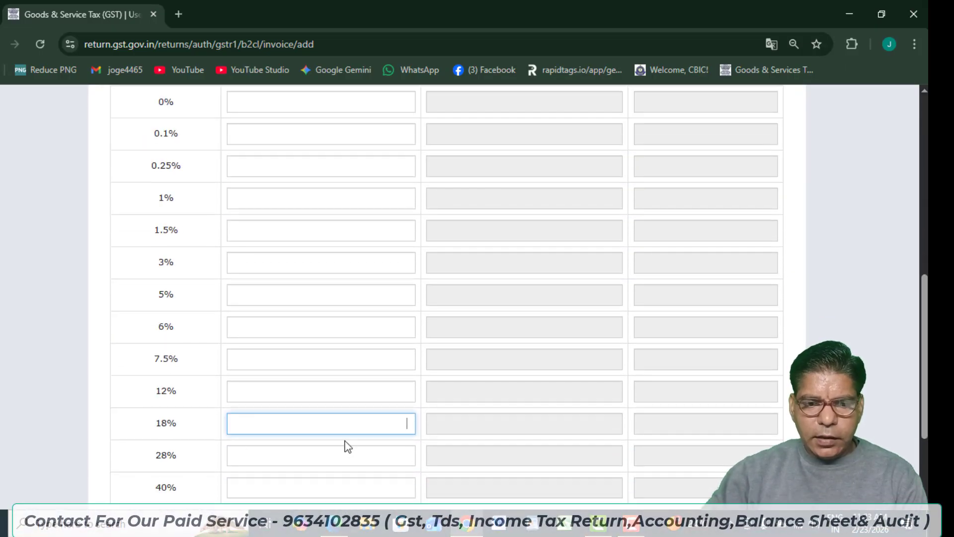
pyautogui.write('1,00,000')
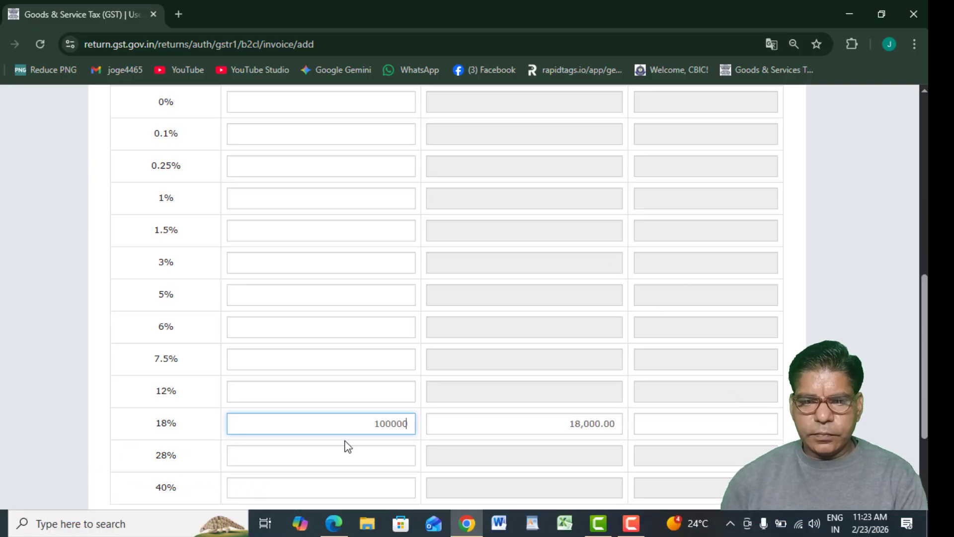
pyautogui.click(890, 450)
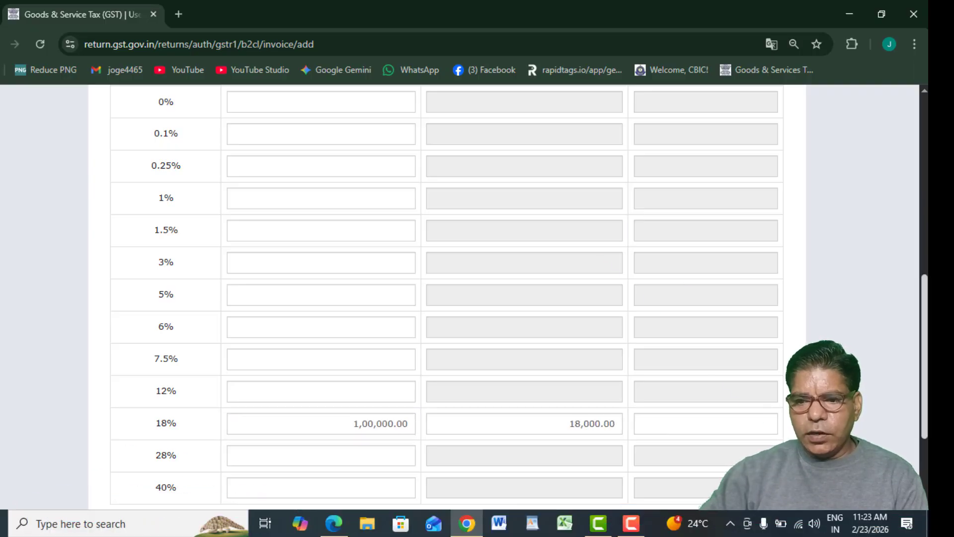
pyautogui.scroll(-3, 889, 450)
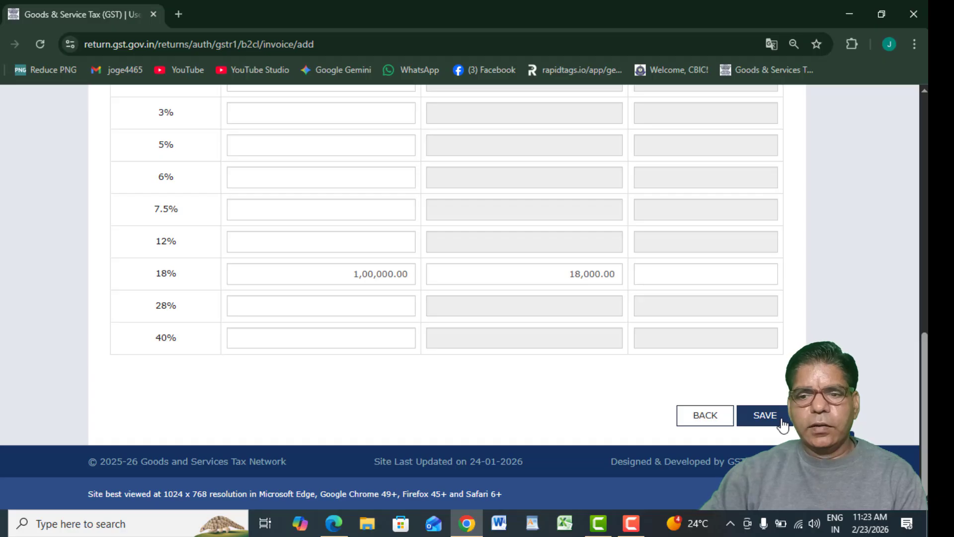
pyautogui.click(764, 416)
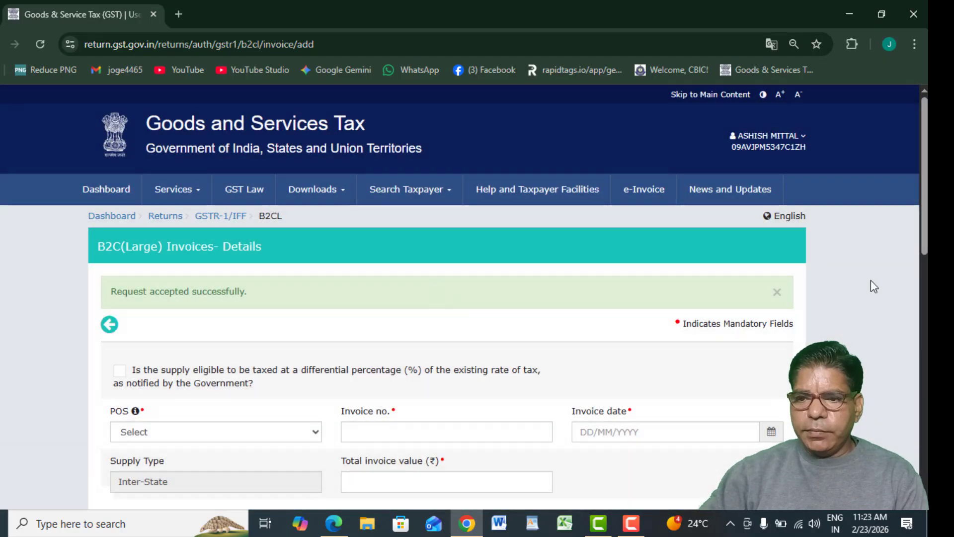
pyautogui.scroll(-10, 869, 283)
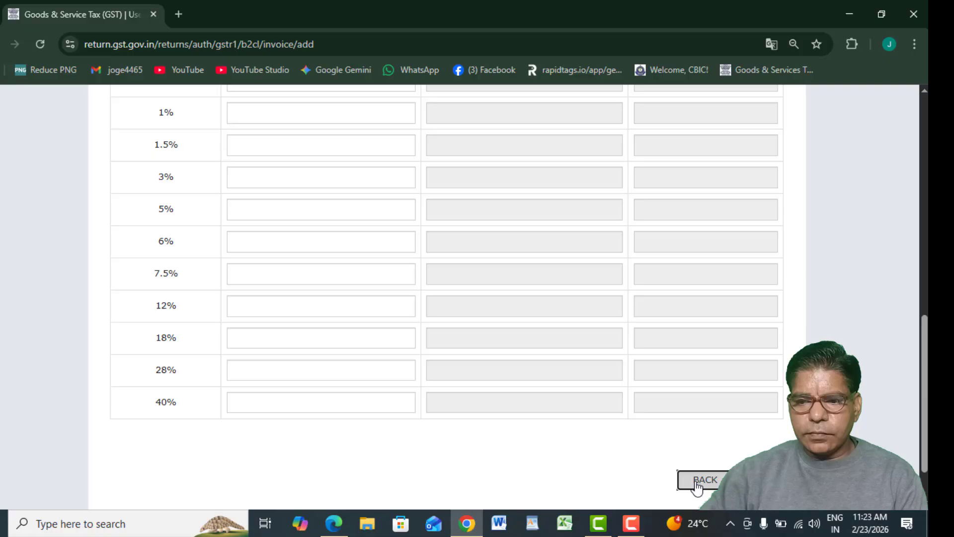
# Back out of the B2C (Large) summary to the GSTR-1 overview.
pyautogui.click(695, 481)
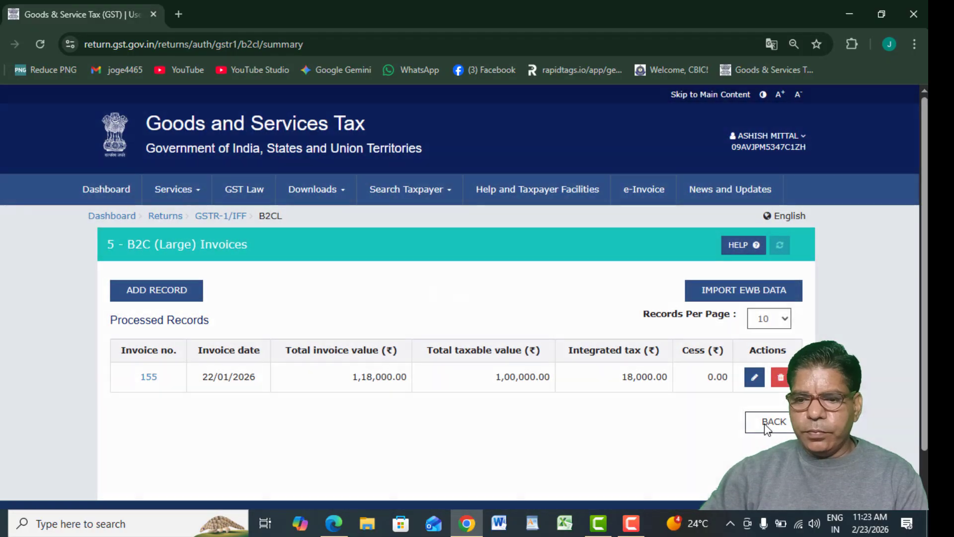
pyautogui.click(759, 425)
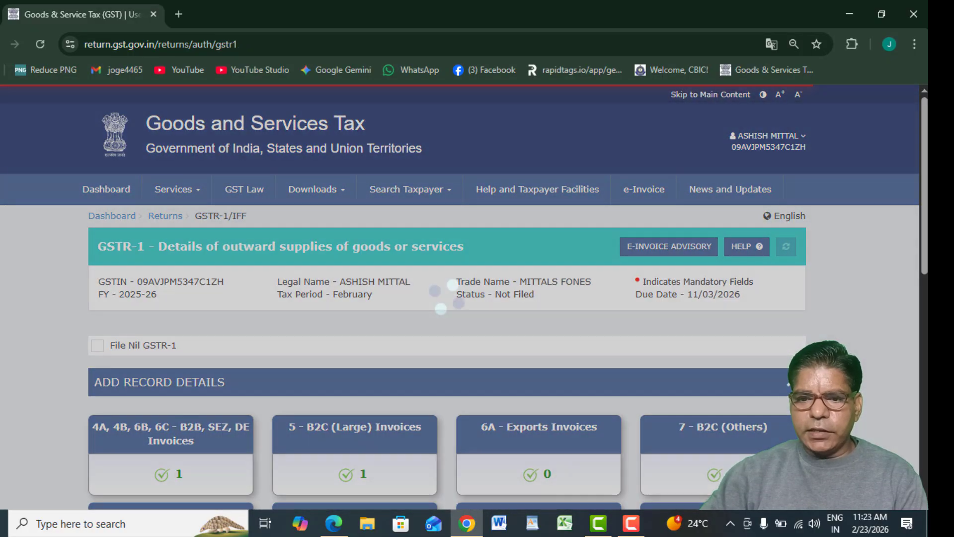
pyautogui.scroll(-5, 902, 201)
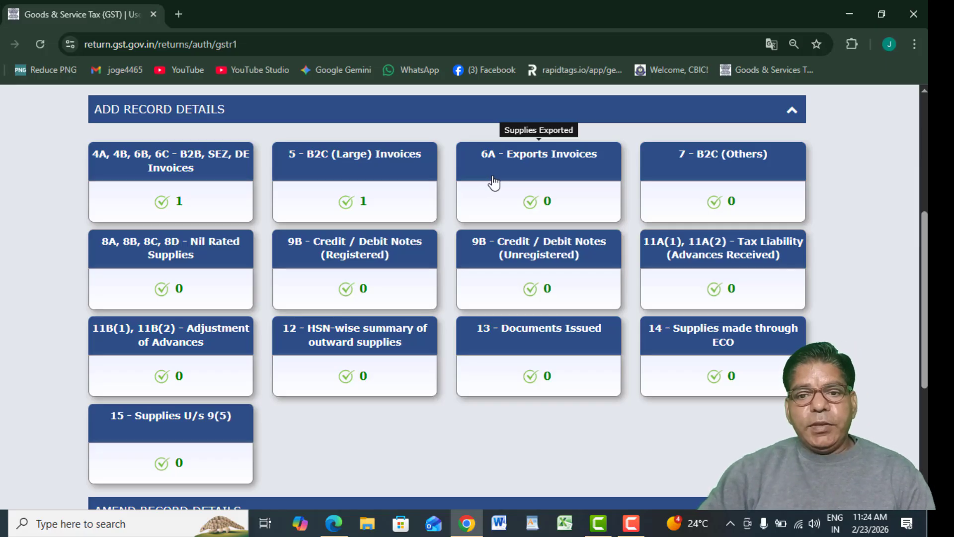
# Open the B2B section, start a new invoice, then leave it unsaved and return to GSTR-1.
pyautogui.click(127, 179)
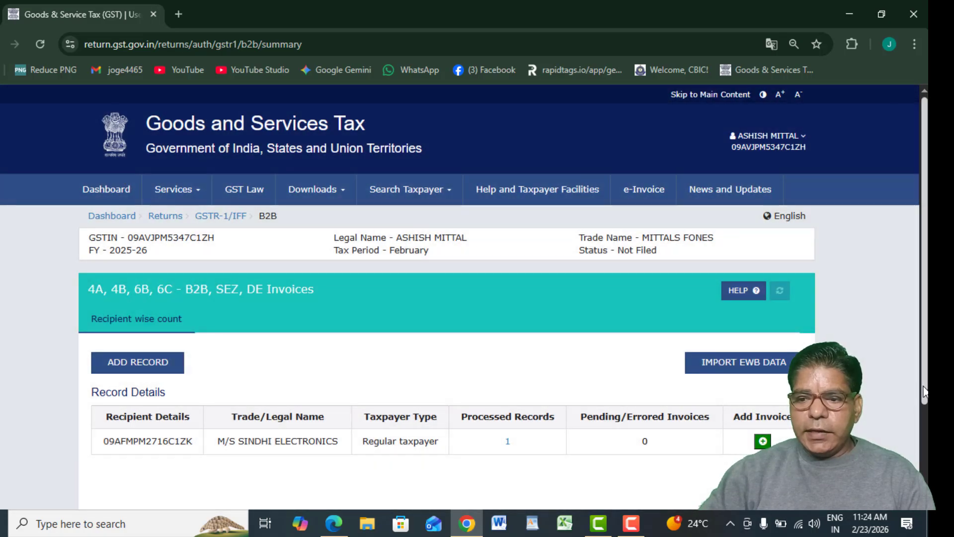
pyautogui.scroll(-3, 463, 298)
pyautogui.moveTo(137, 271); pyautogui.dragTo(295, 327)
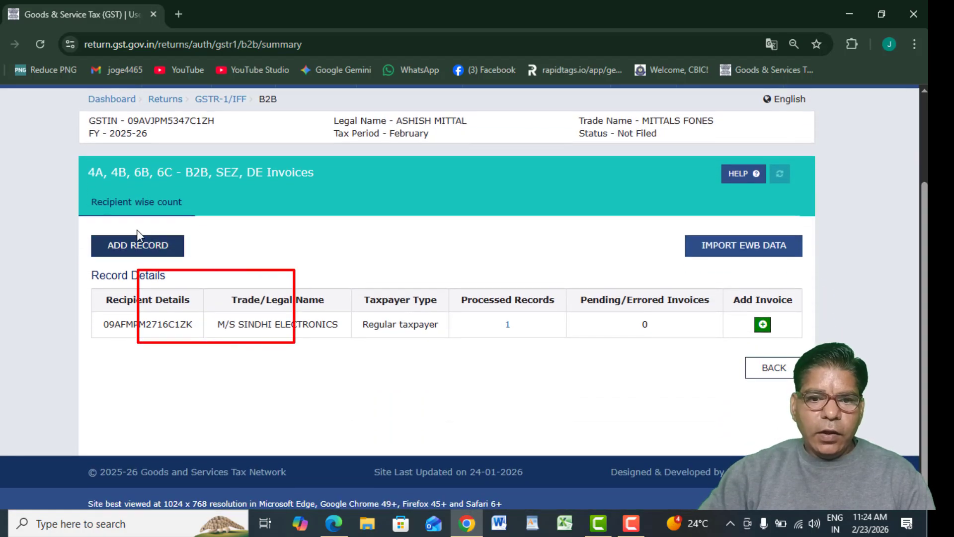
pyautogui.click(137, 245)
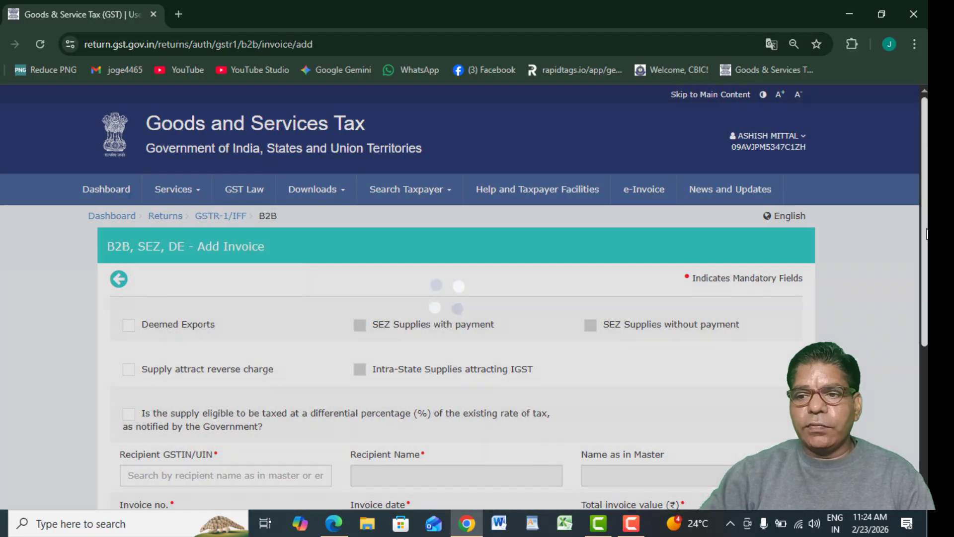
pyautogui.scroll(-5, 463, 299)
pyautogui.click(724, 415)
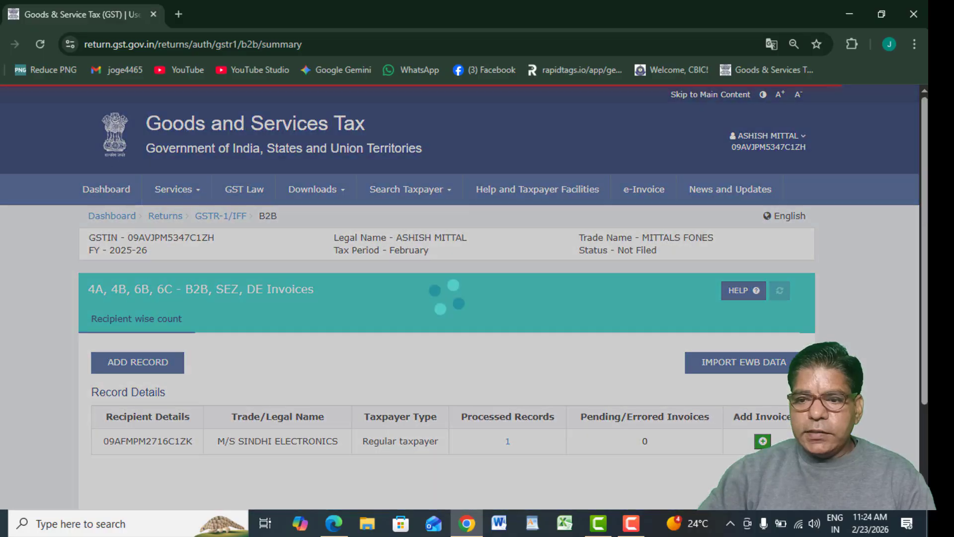
pyautogui.scroll(-2, 783, 403)
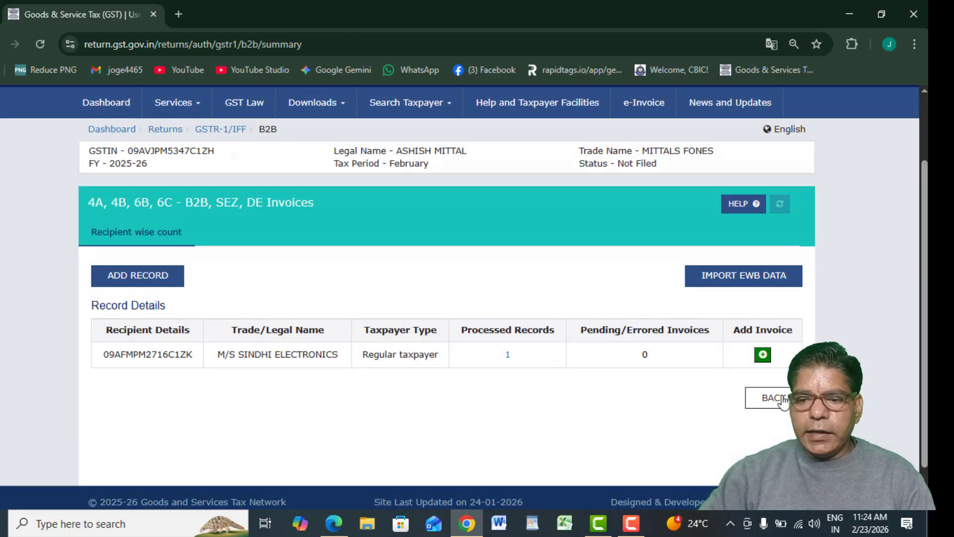
pyautogui.click(775, 397)
pyautogui.scroll(-3, 793, 315)
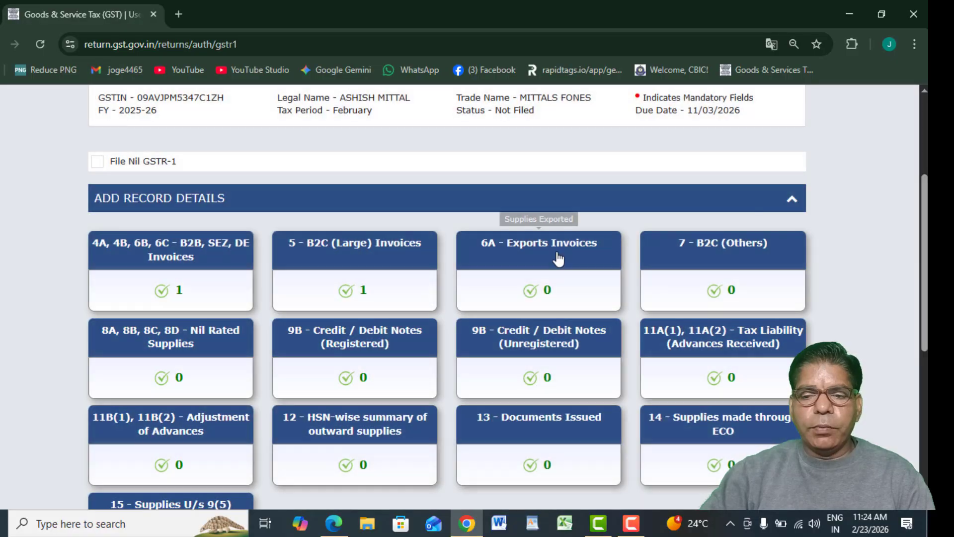
# Open 6A Exports Invoices, dismiss the refund guidelines notice, and start a new export invoice.
pyautogui.click(556, 251)
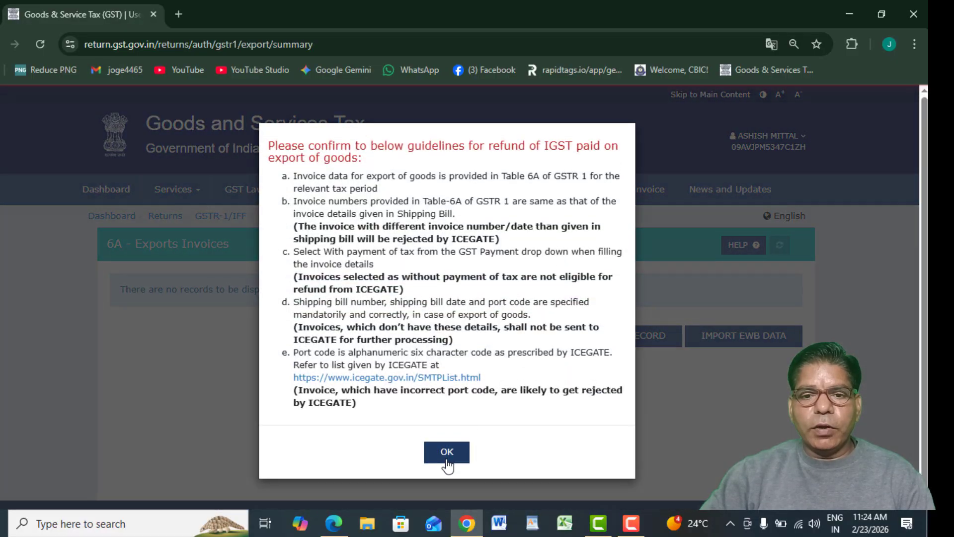
pyautogui.click(446, 452)
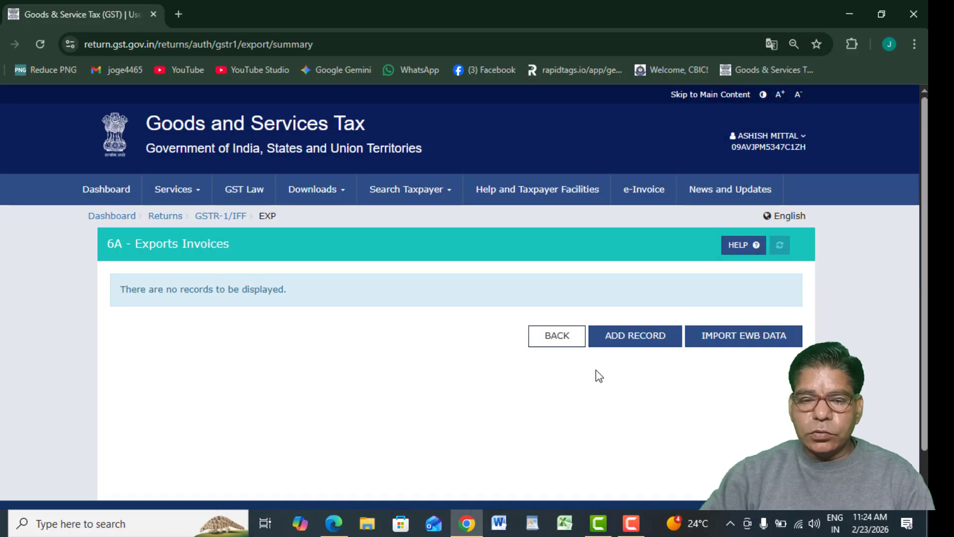
pyautogui.click(622, 346)
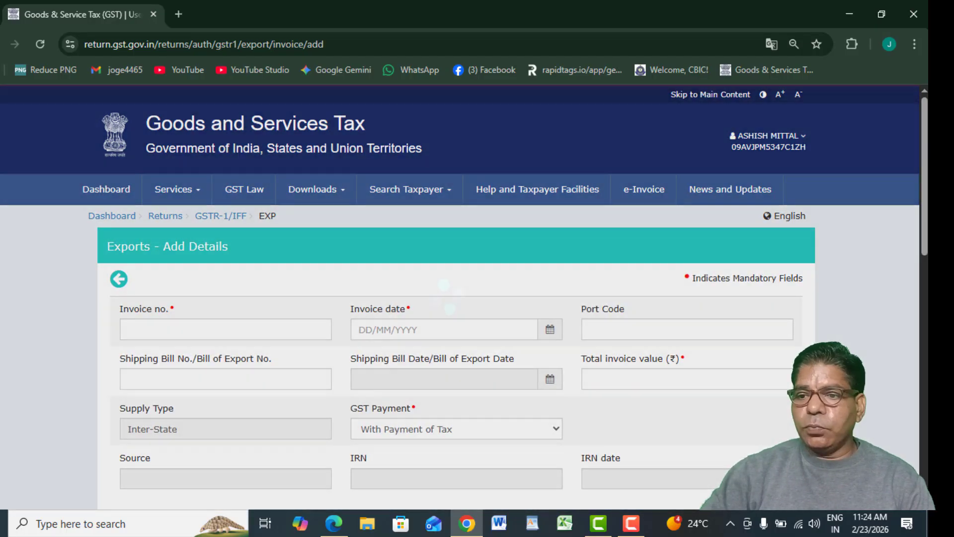
pyautogui.scroll(-4, 423, 257)
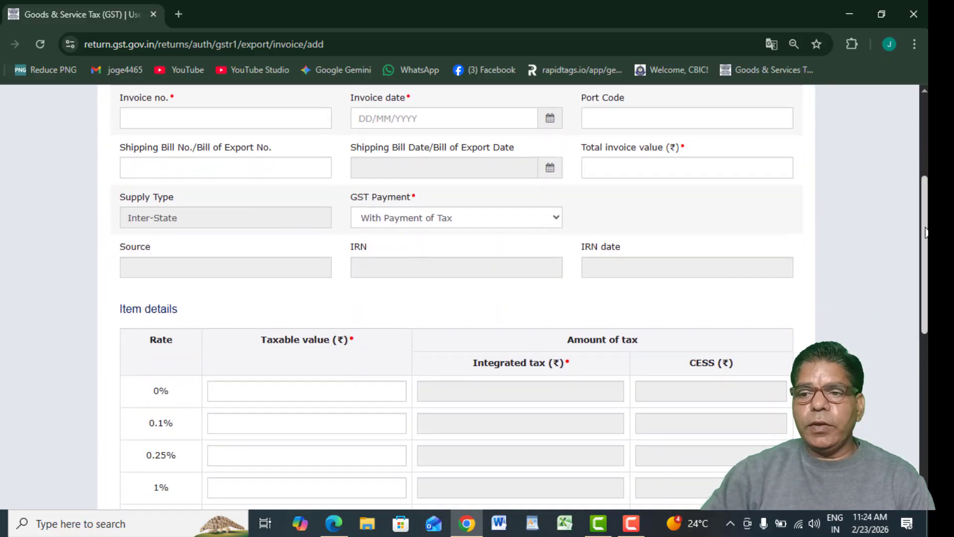
pyautogui.scroll(1, 926, 226)
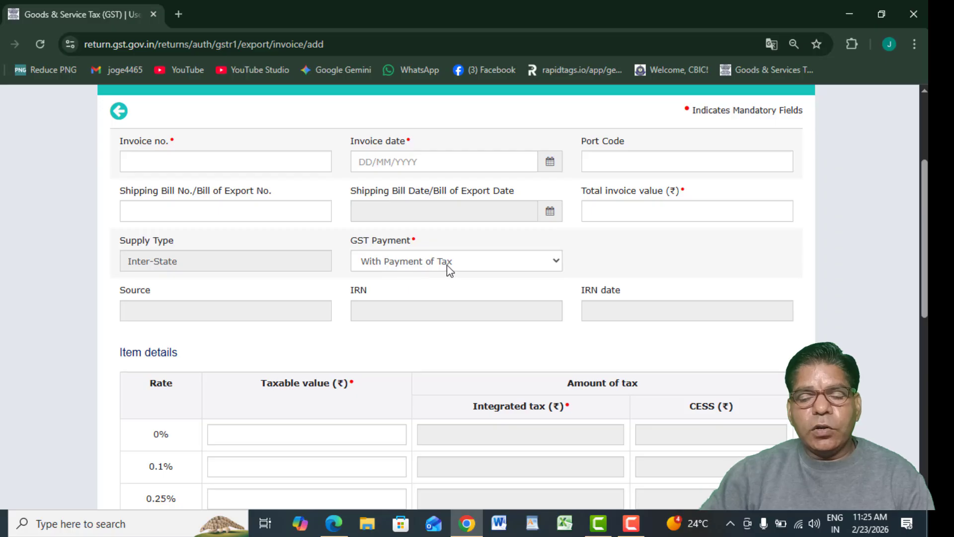
# Check the GST Payment options, keeping With Payment of Tax, then leave the form unsaved.
pyautogui.click(504, 260)
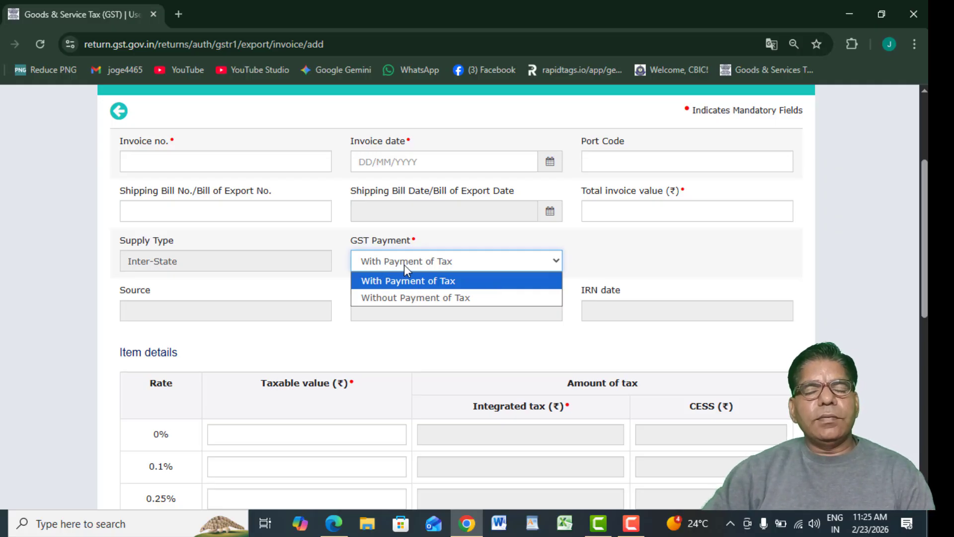
pyautogui.click(611, 272)
pyautogui.scroll(-4, 918, 258)
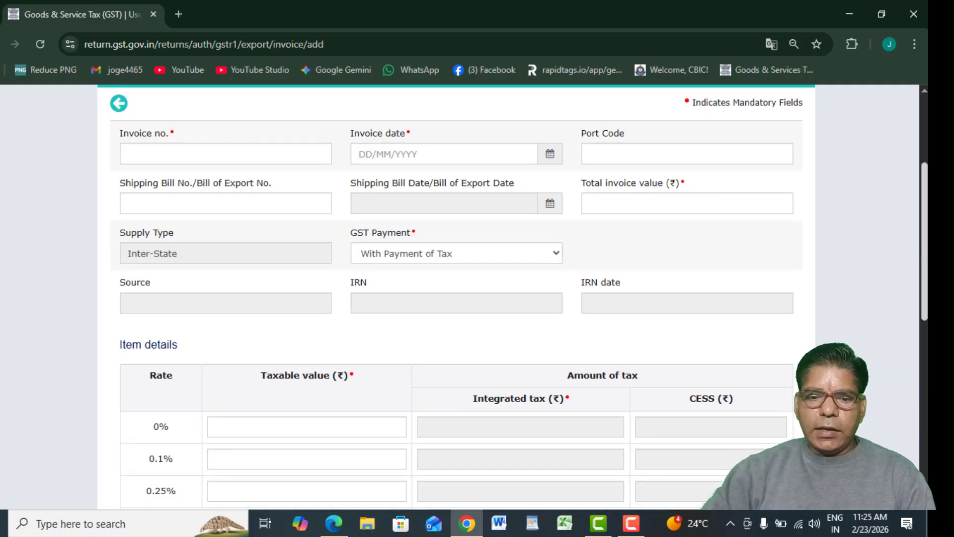
pyautogui.scroll(-3, 524, 282)
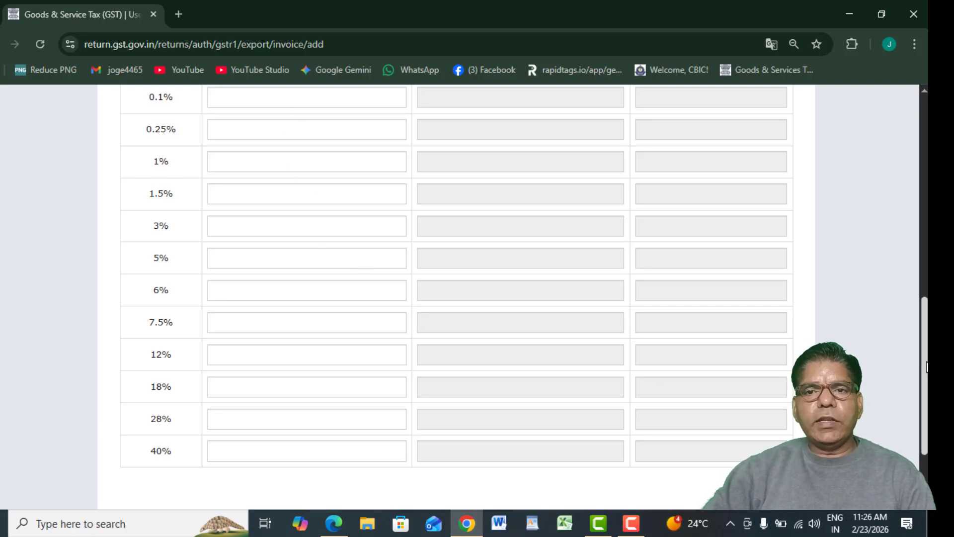
pyautogui.scroll(-3, 926, 465)
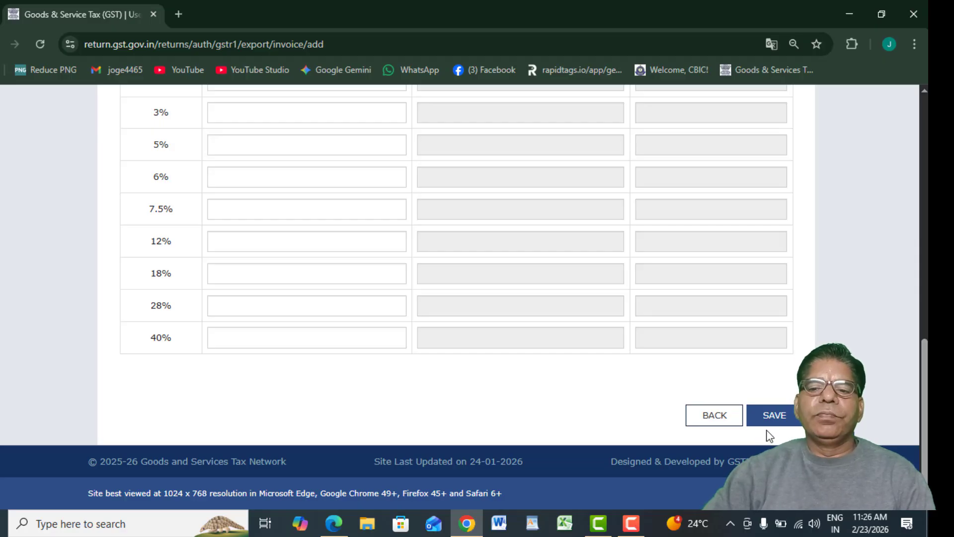
pyautogui.click(714, 415)
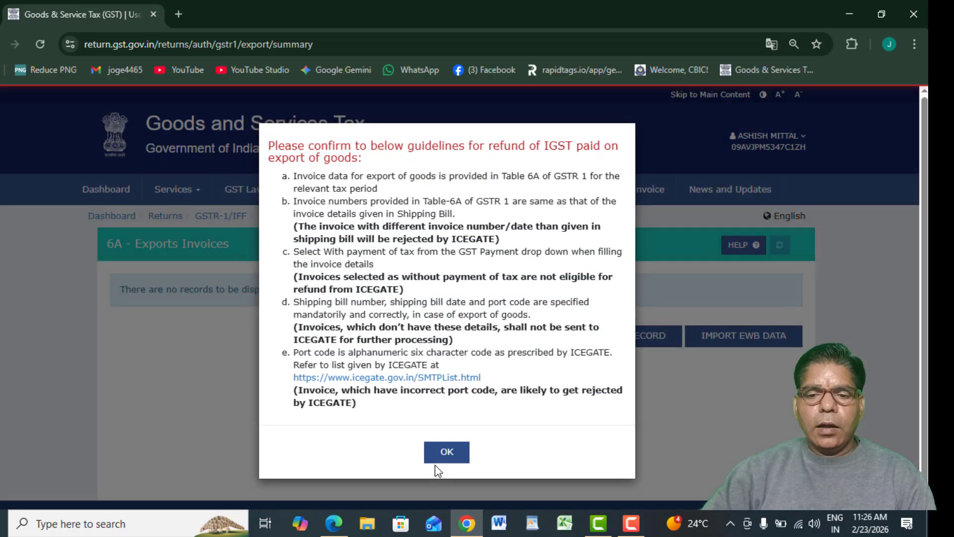
pyautogui.click(440, 454)
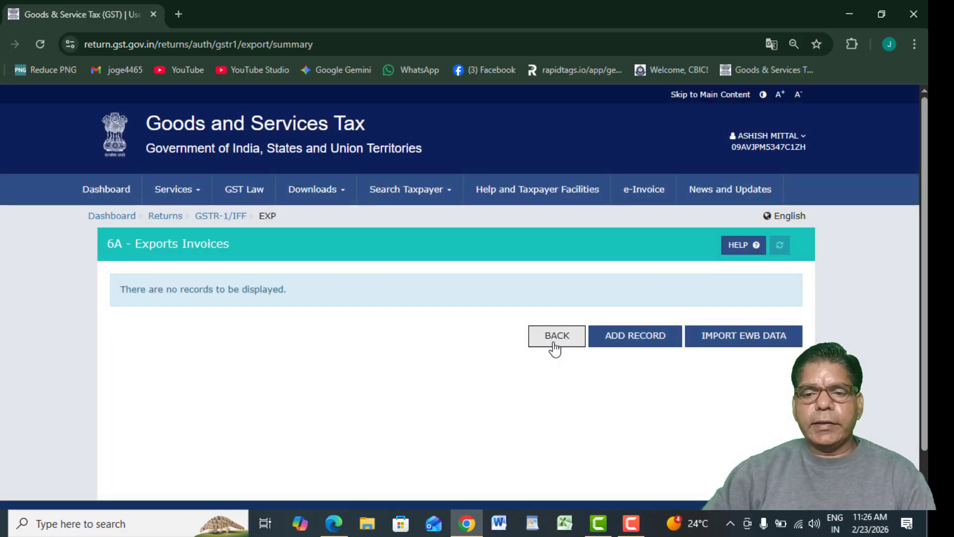
# Return to the GSTR-1 summary and open the 7 - B2C (Others) section.
pyautogui.click(557, 336)
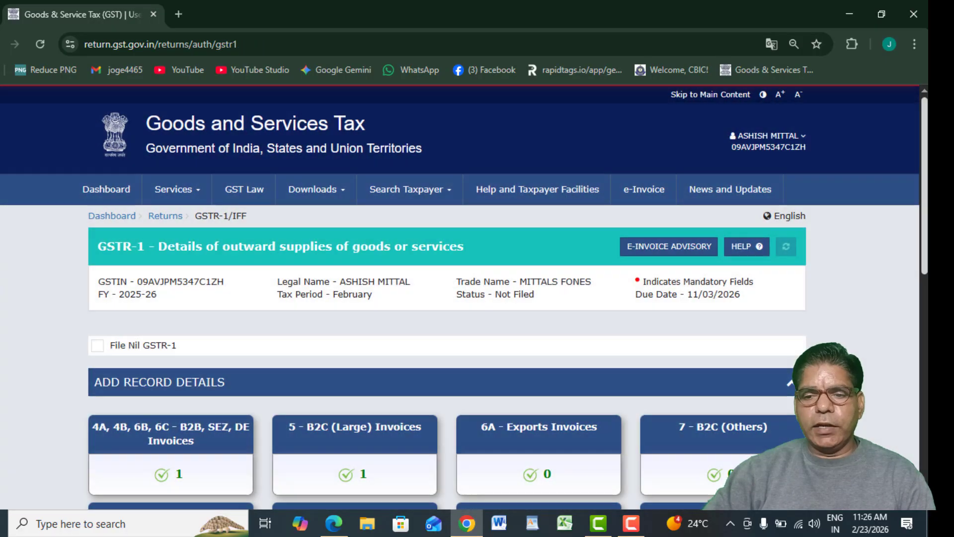
pyautogui.scroll(-3, 550, 338)
pyautogui.scroll(-1, 860, 290)
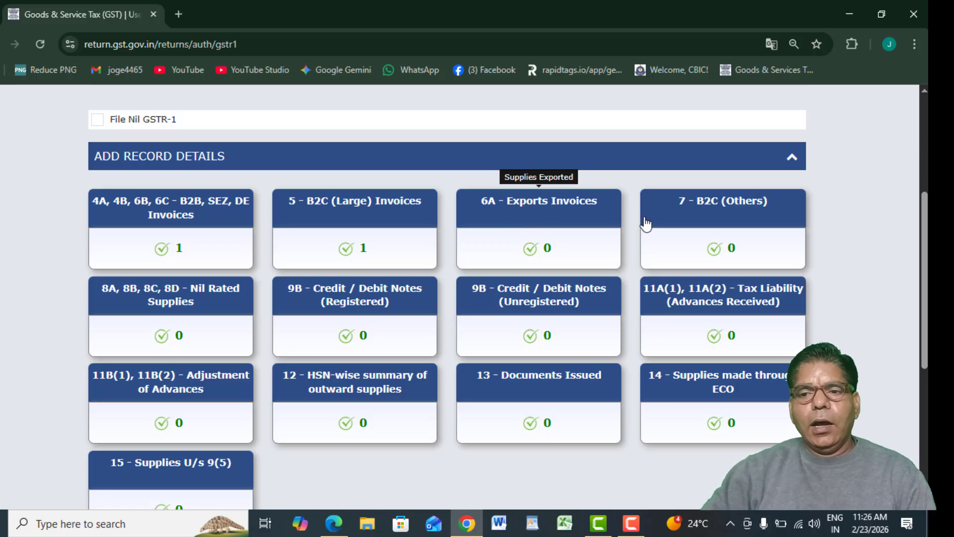
pyautogui.click(705, 214)
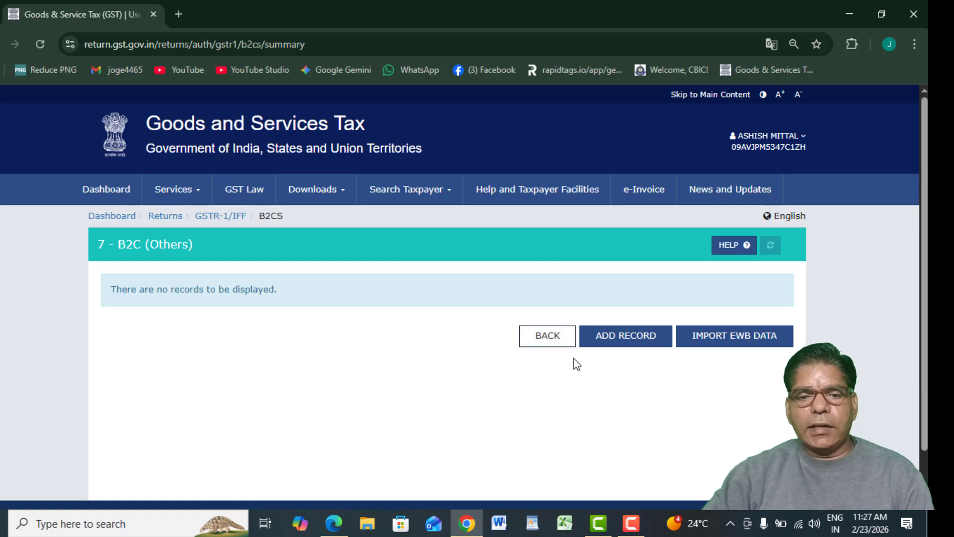
# Start a new B2C (Others) record with place of supply 09-Uttar Pradesh.
pyautogui.click(610, 342)
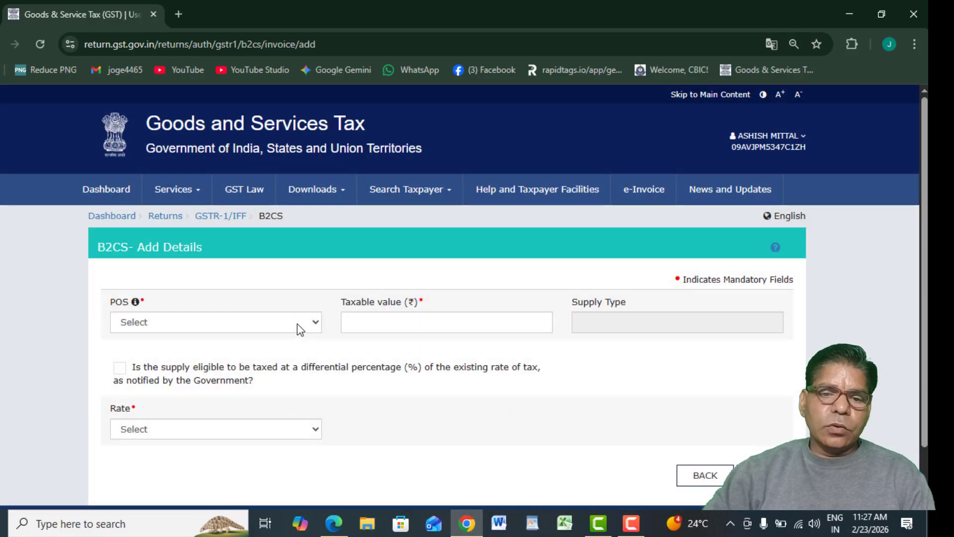
pyautogui.click(297, 323)
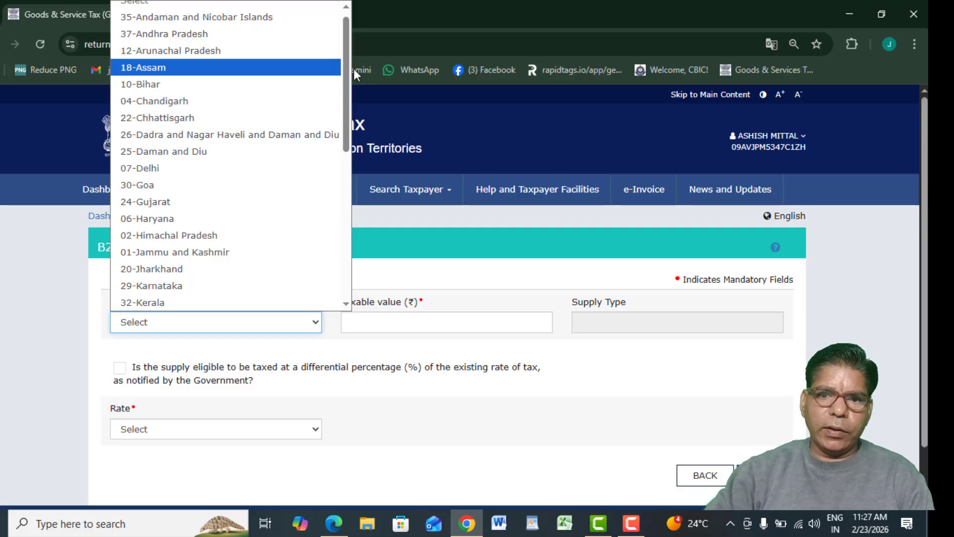
pyautogui.moveTo(344, 74); pyautogui.dragTo(348, 225)
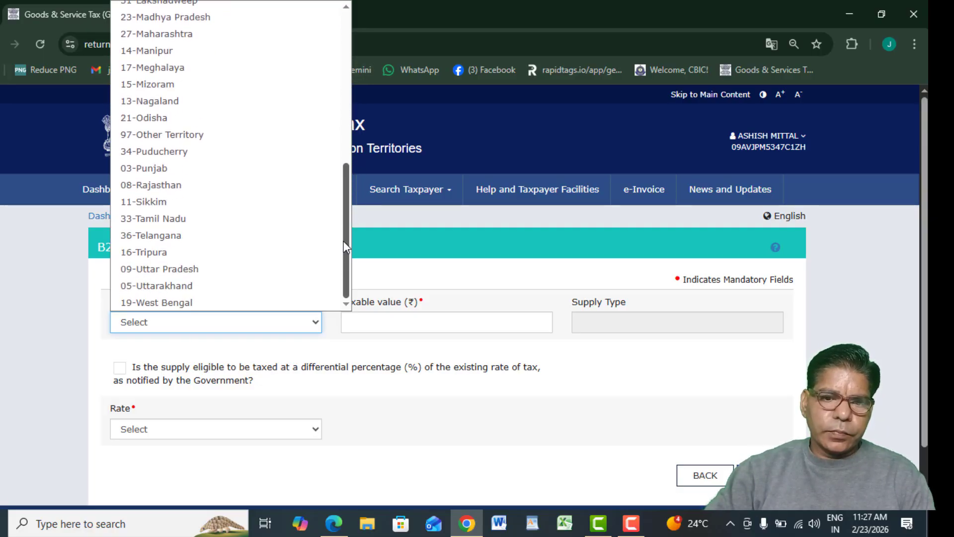
pyautogui.click(242, 272)
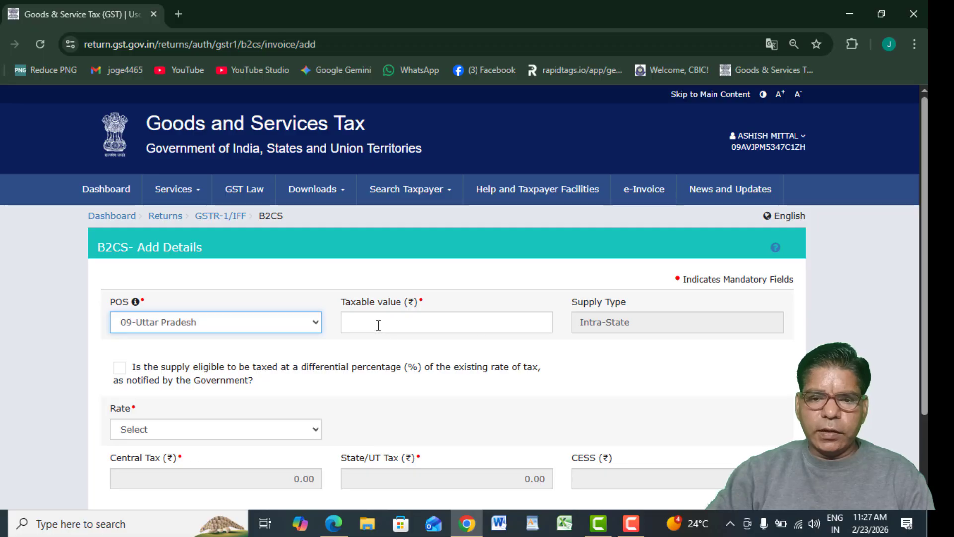
# Enter taxable value 10,000 at an 18% rate and save the entry.
pyautogui.click(378, 326)
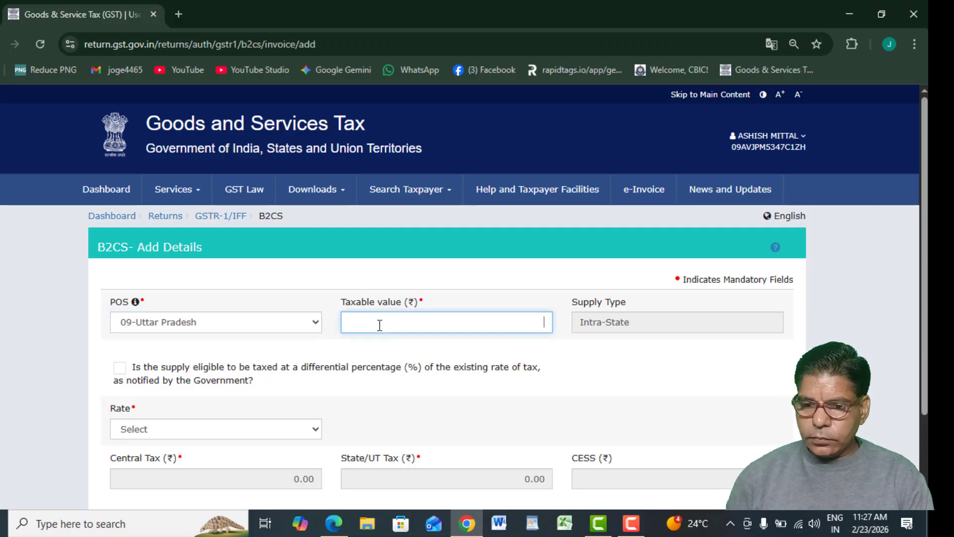
pyautogui.write('11,800.00')
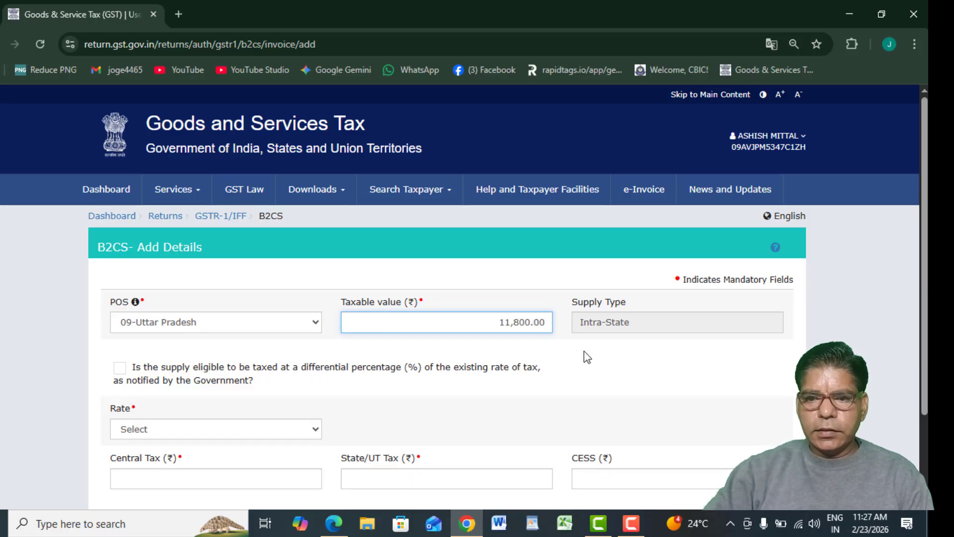
pyautogui.click(584, 352)
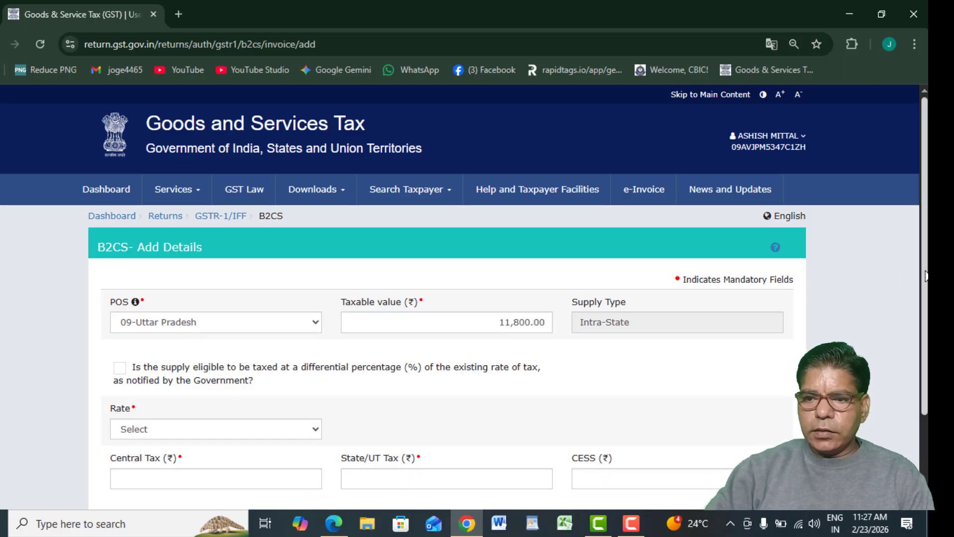
pyautogui.scroll(-2, 354, 365)
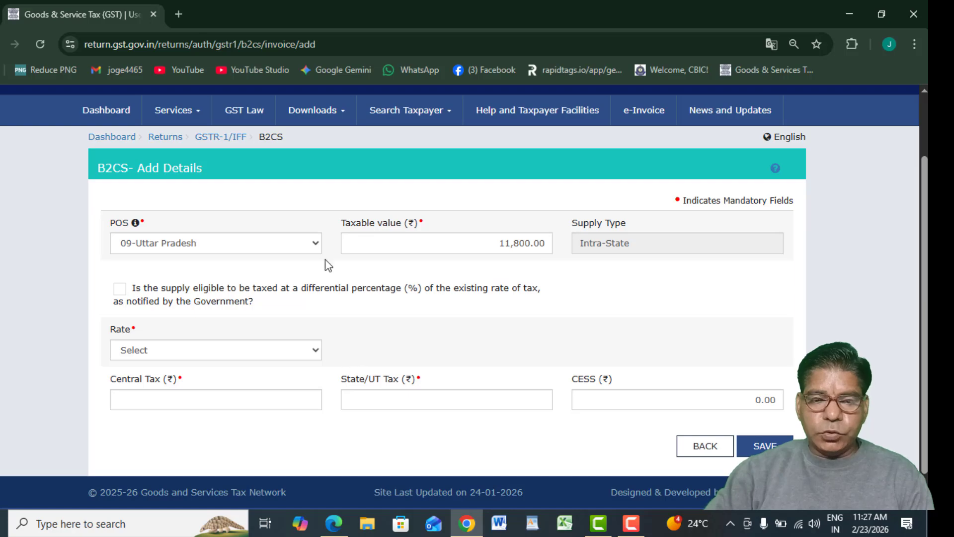
pyautogui.click(550, 242)
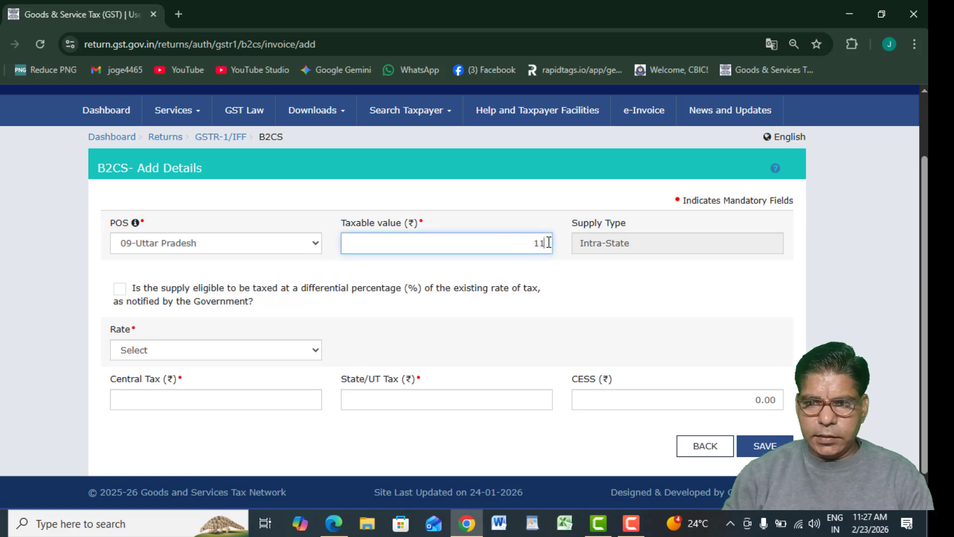
pyautogui.press('BackSpace')
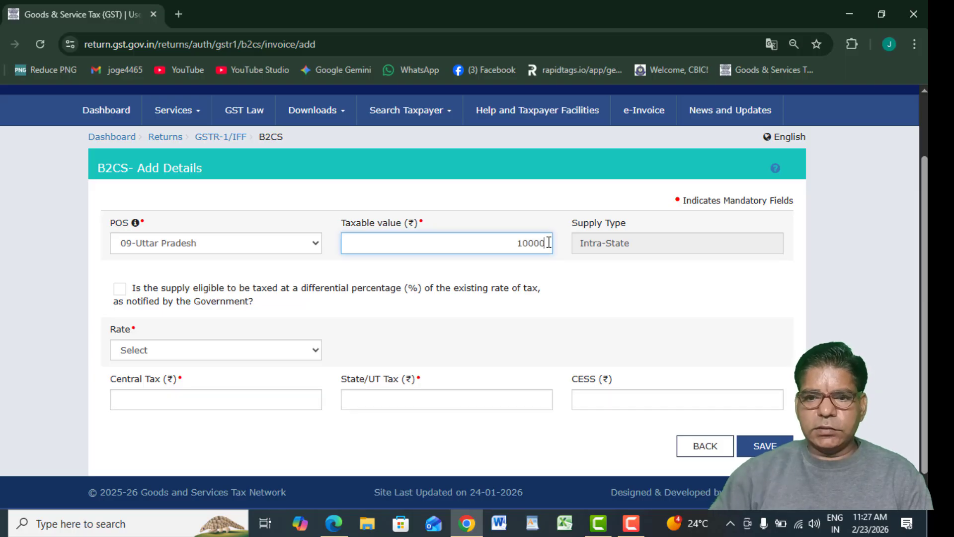
pyautogui.click(577, 273)
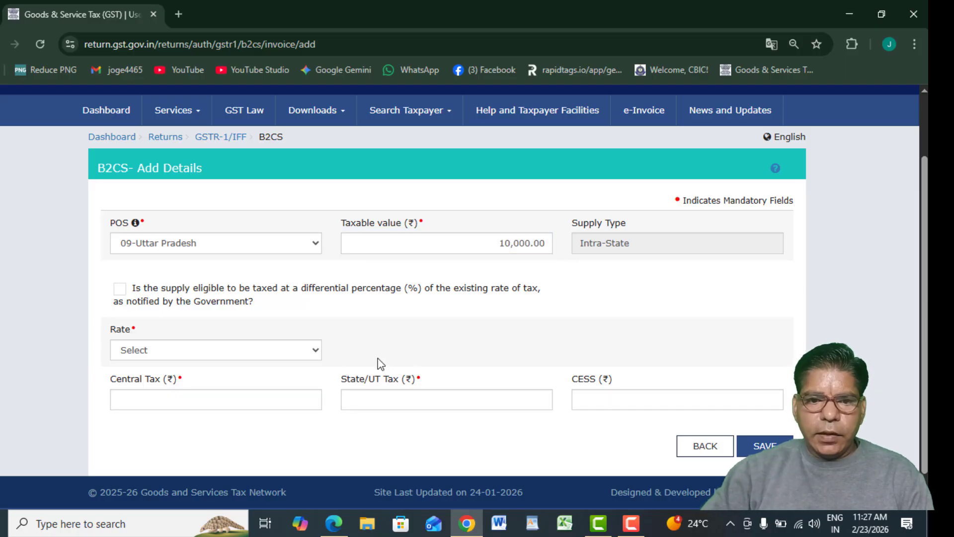
pyautogui.click(297, 353)
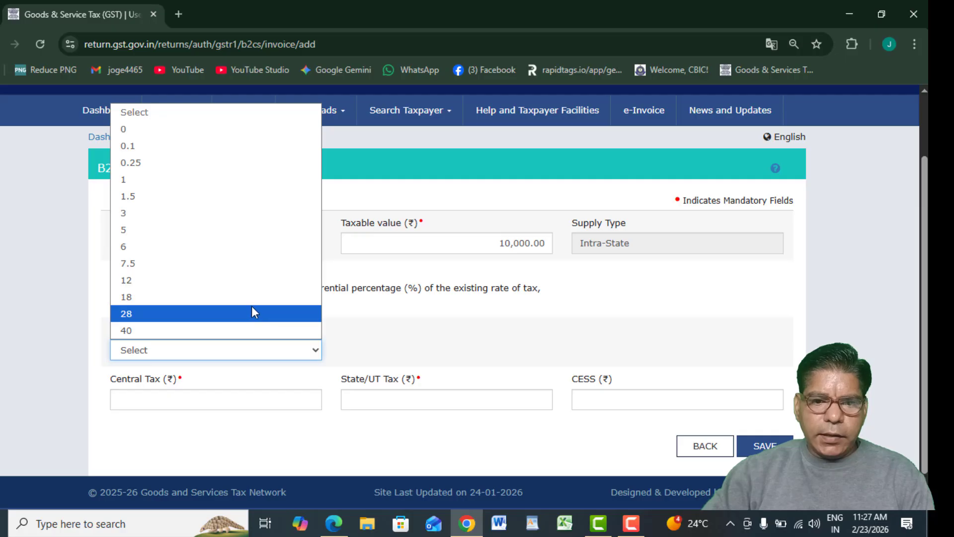
pyautogui.click(252, 298)
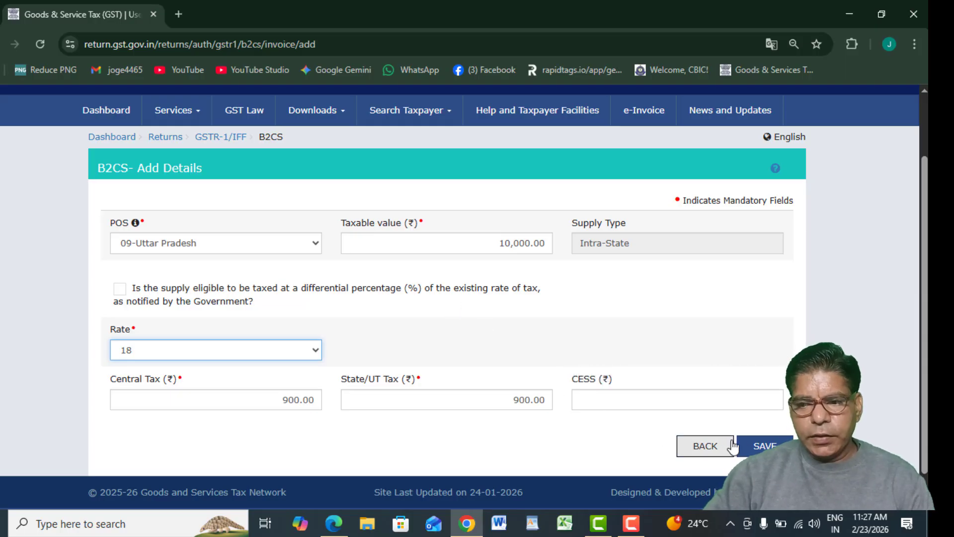
pyautogui.click(760, 446)
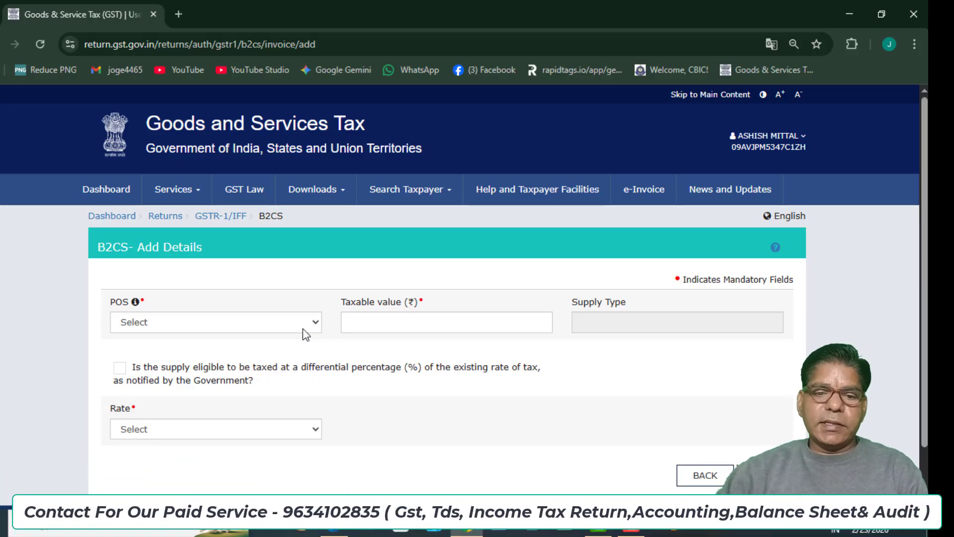
# Save a 07-Delhi entry with taxable value 10,000 at 18%, then return to the summary.
pyautogui.click(297, 326)
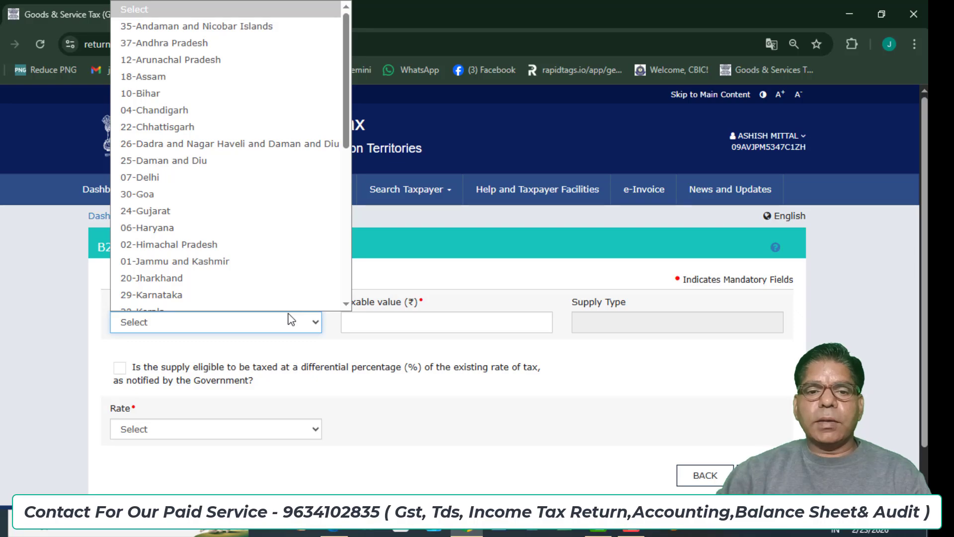
pyautogui.click(169, 174)
pyautogui.click(403, 321)
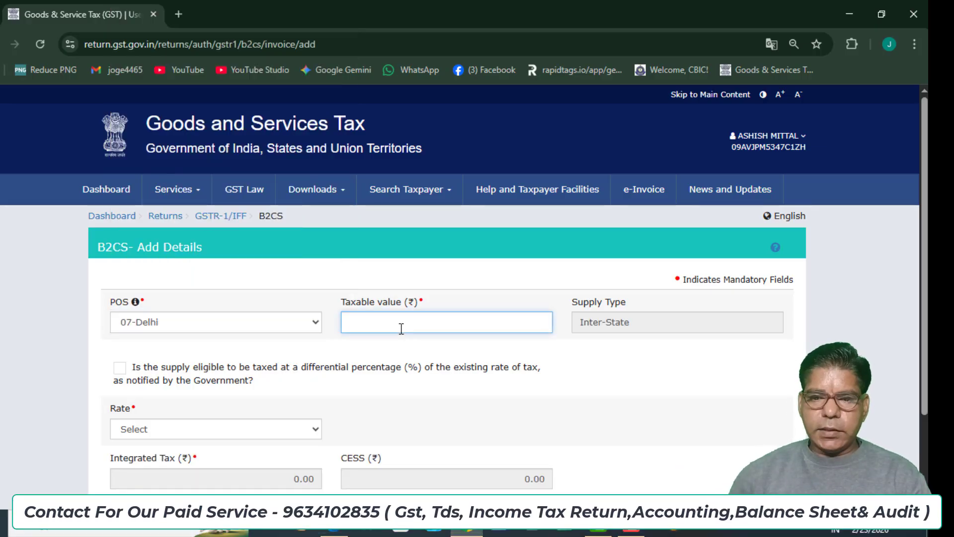
pyautogui.write('10,000')
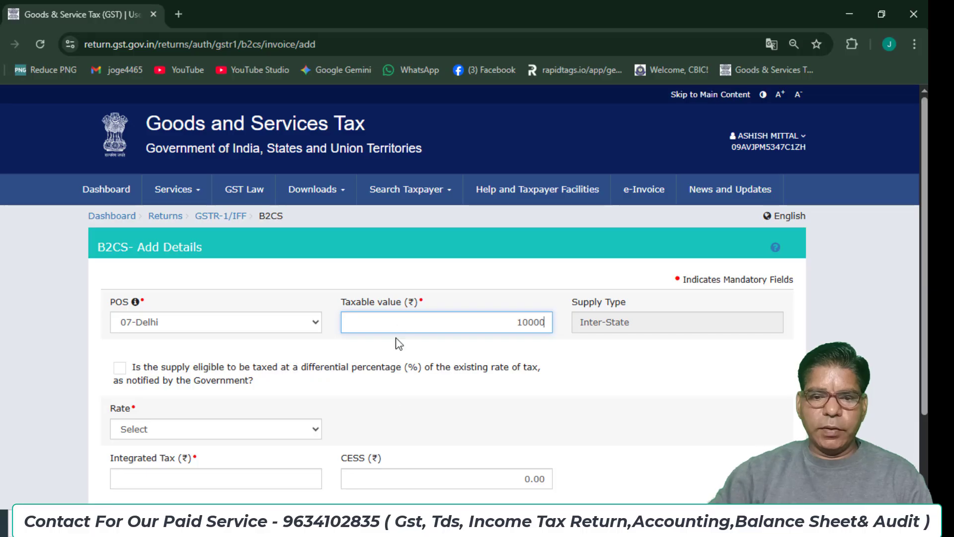
pyautogui.click(315, 428)
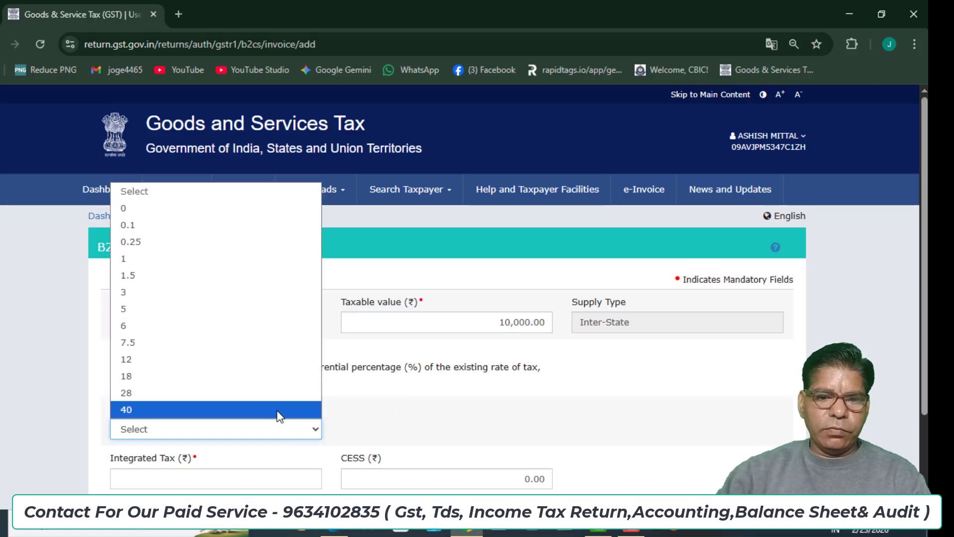
pyautogui.click(239, 376)
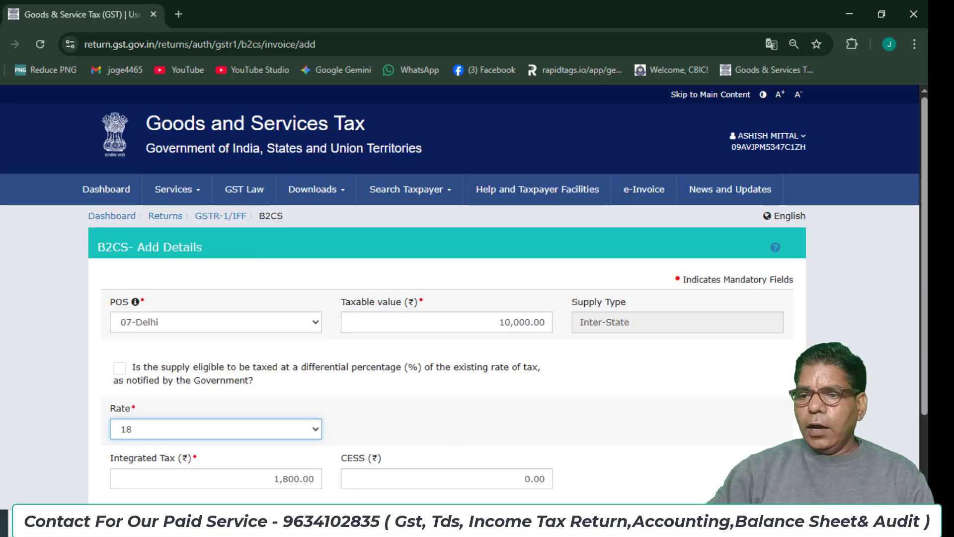
pyautogui.scroll(-2, 120, 234)
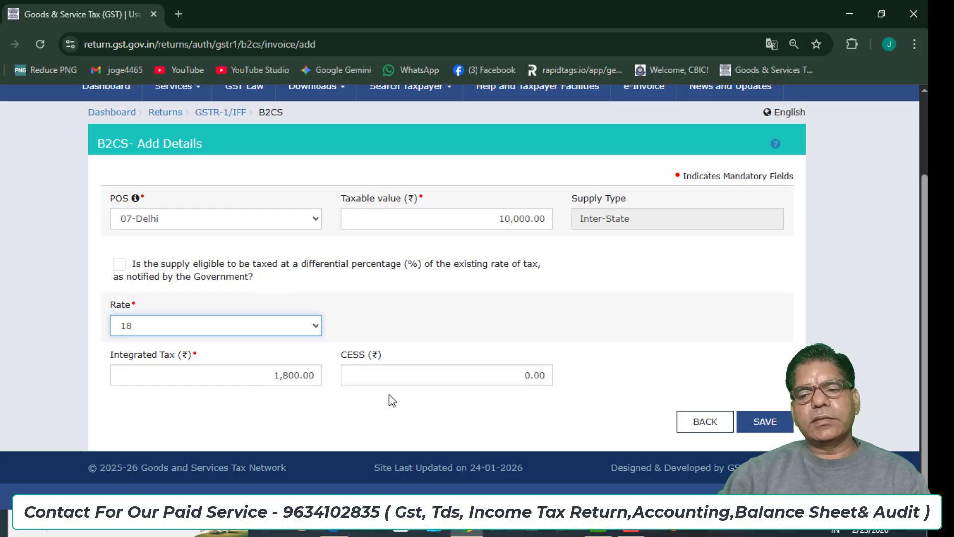
pyautogui.click(772, 420)
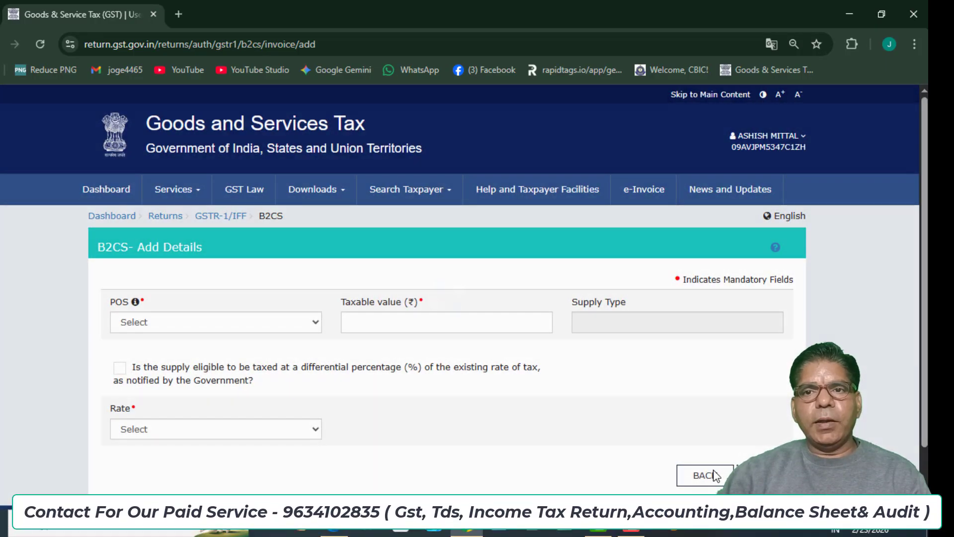
pyautogui.click(705, 481)
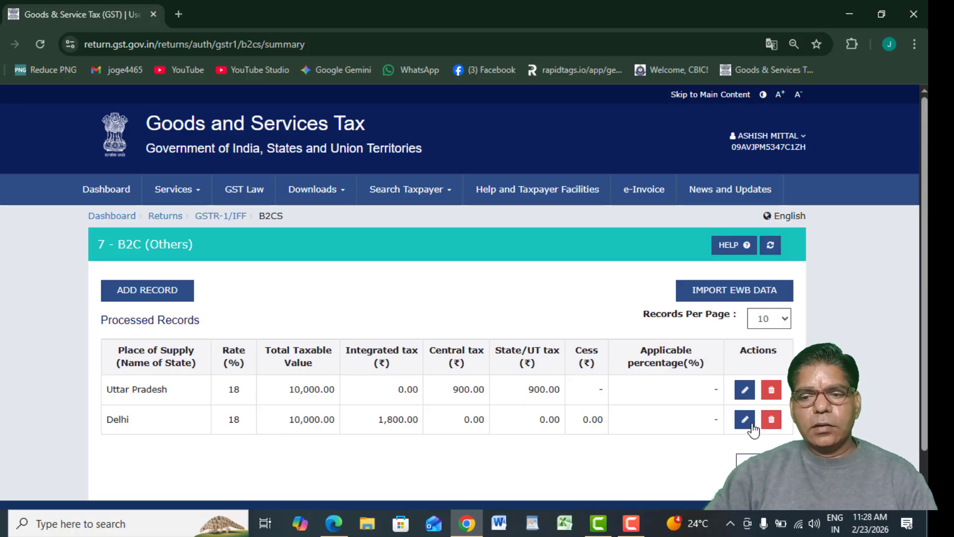
# Go back from the B2C (Others) summary to the GSTR-1 tiles.
pyautogui.click(738, 460)
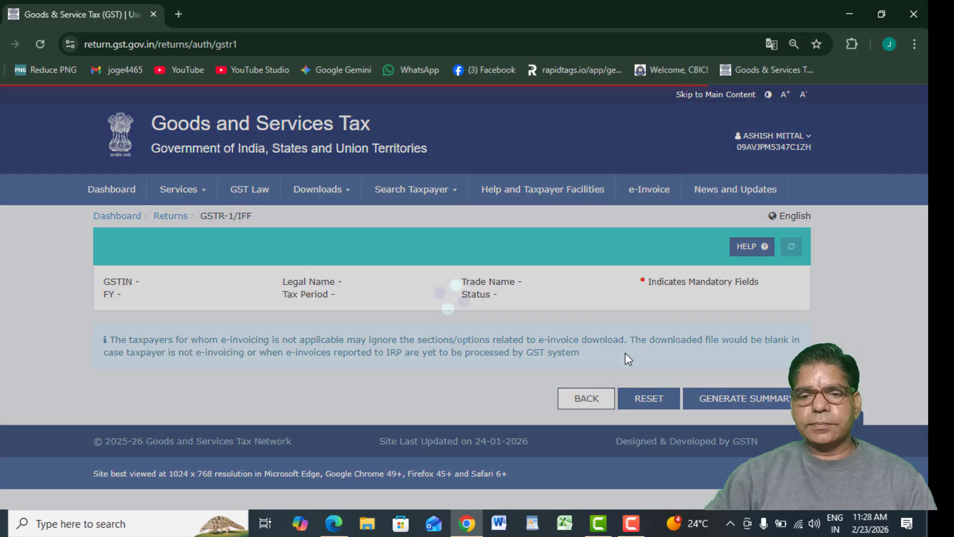
pyautogui.scroll(-5, 805, 310)
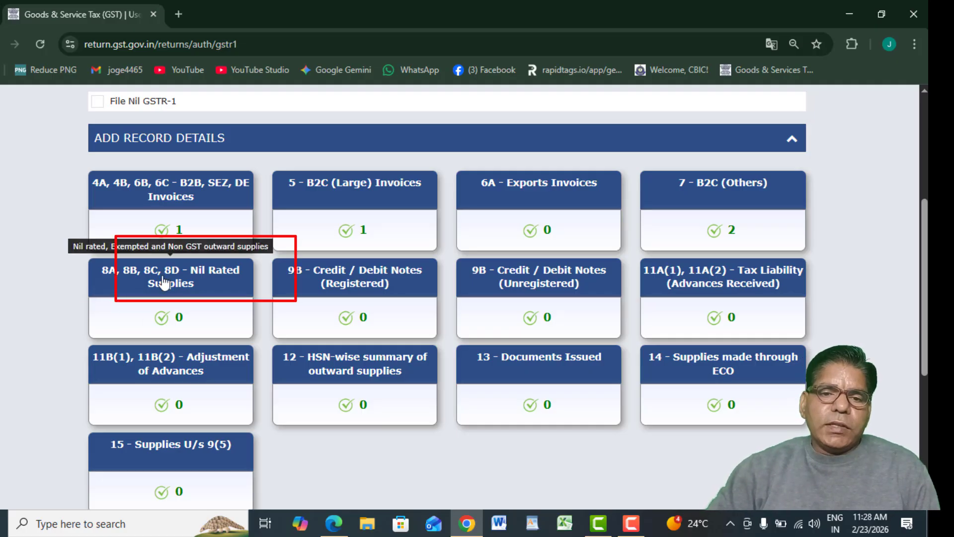
# Open the 8A, 8B, 8C, 8D Nil Rated Supplies tile and scroll to the item details table.
pyautogui.click(125, 284)
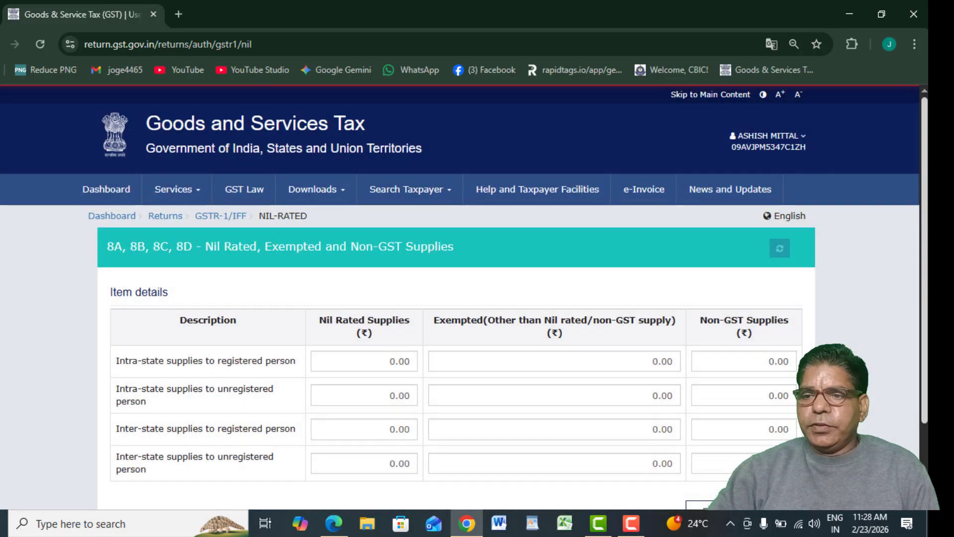
pyautogui.scroll(-2, 147, 308)
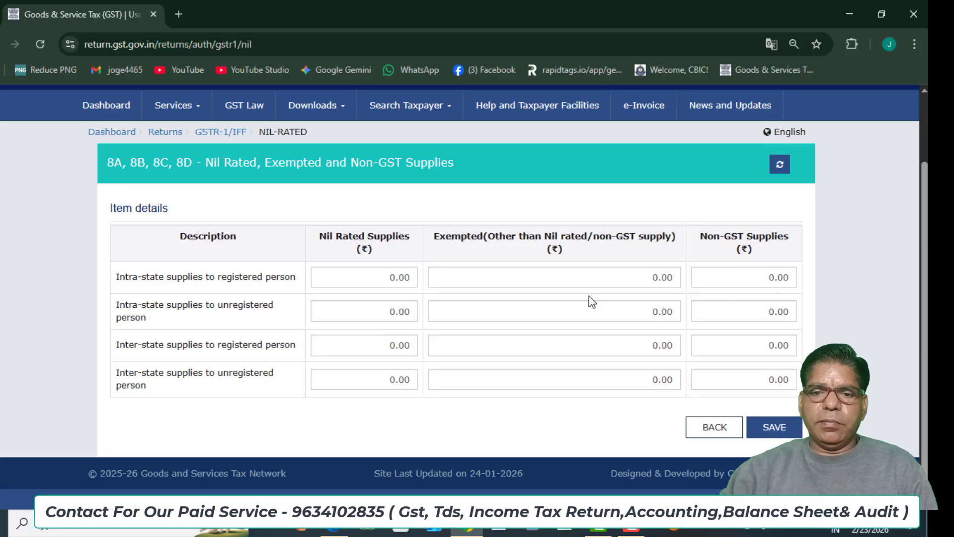
# Enter 500 as the nil-rated supply for the intra-state registered and unregistered rows.
pyautogui.click(361, 282)
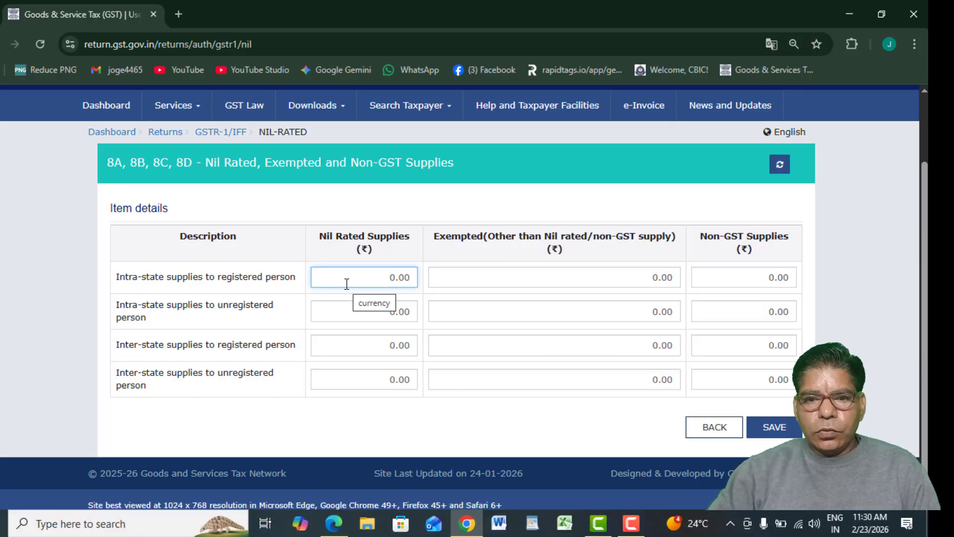
pyautogui.write('500')
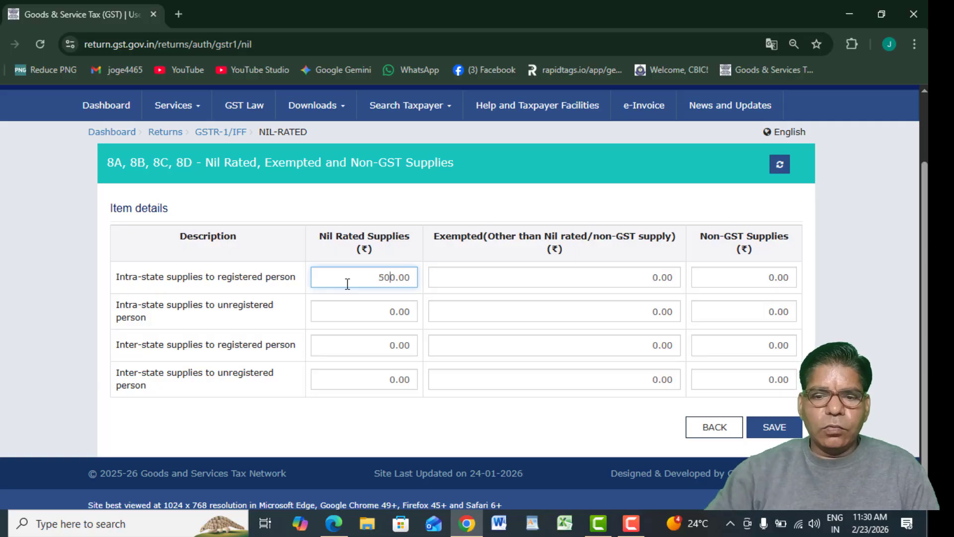
pyautogui.click(285, 324)
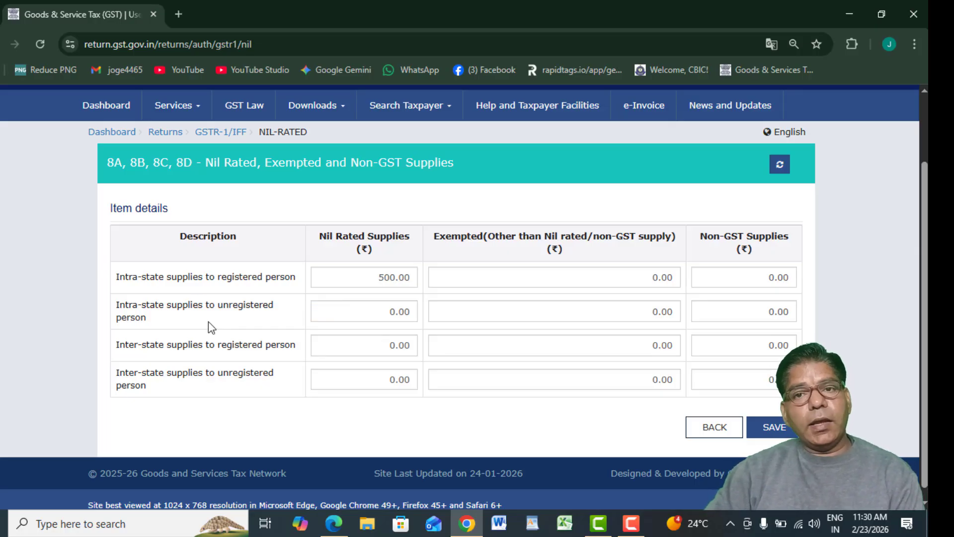
pyautogui.click(391, 309)
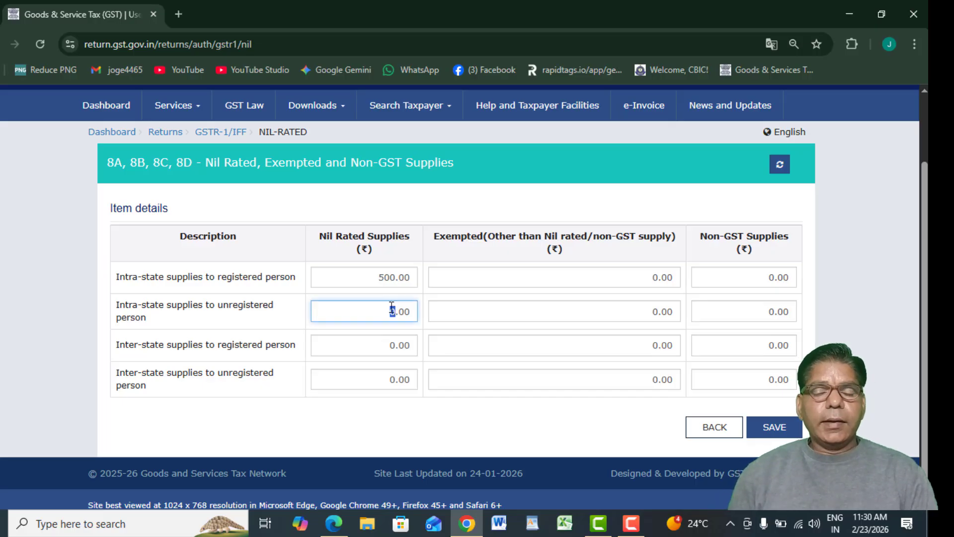
pyautogui.write('5')
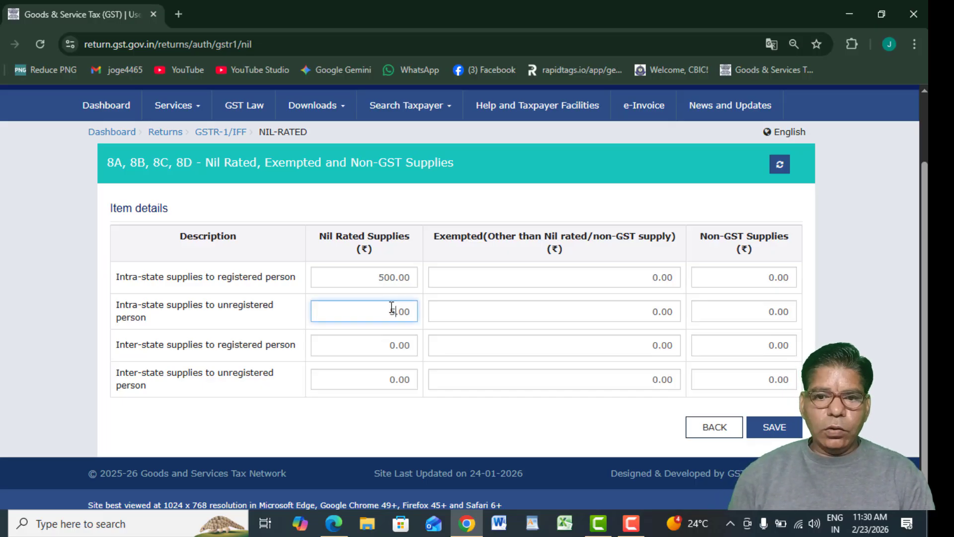
pyautogui.write('00')
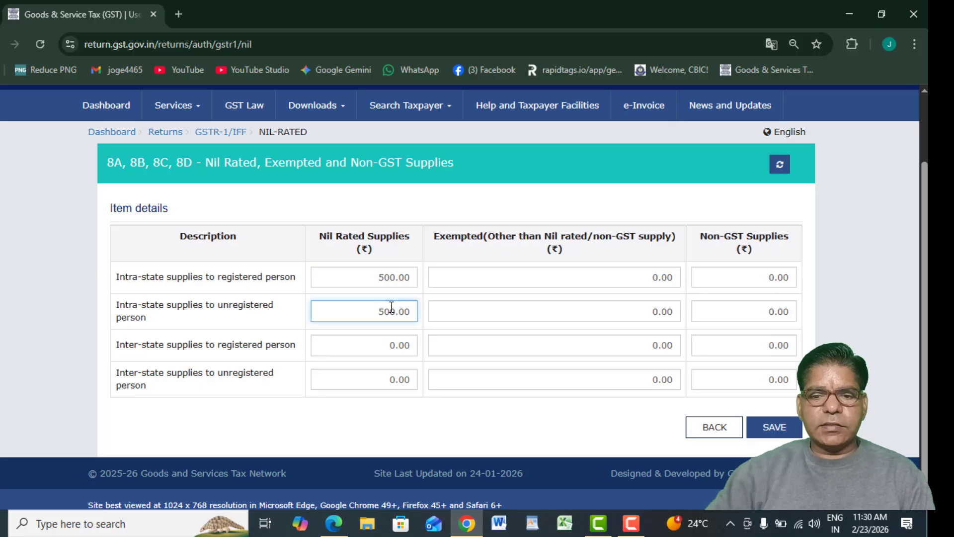
# Enter 500 for the inter-state registered and unregistered rows, deleting the extra zero.
pyautogui.click(322, 354)
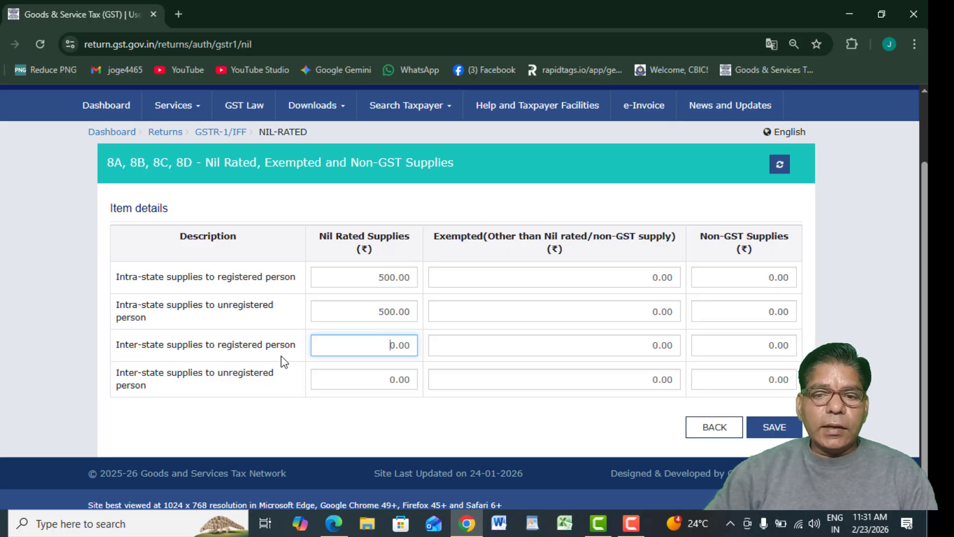
pyautogui.write('50')
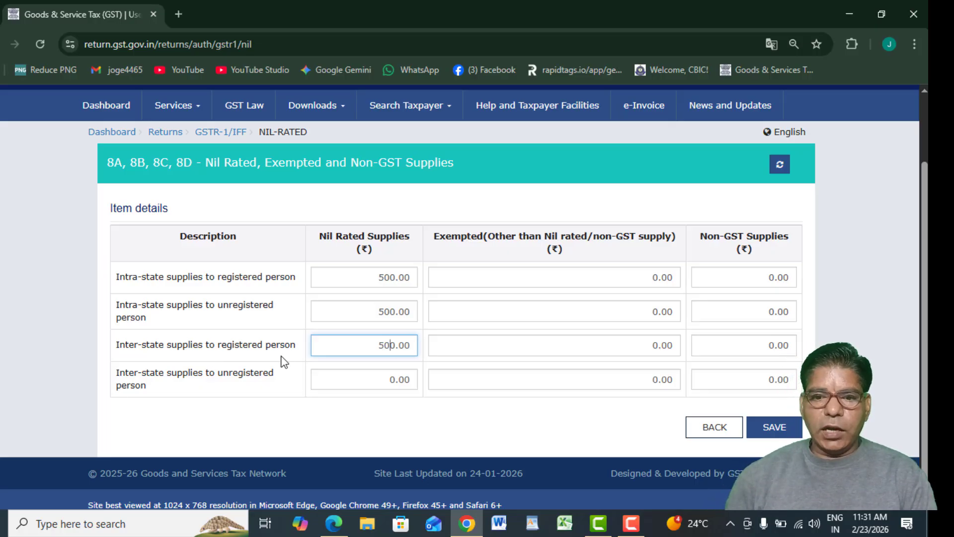
pyautogui.click(293, 398)
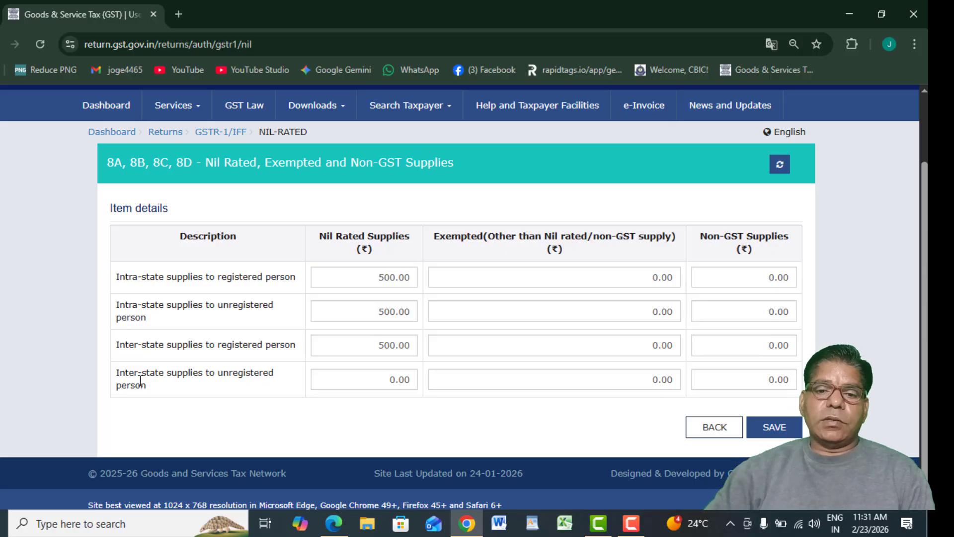
pyautogui.click(379, 379)
pyautogui.write('500')
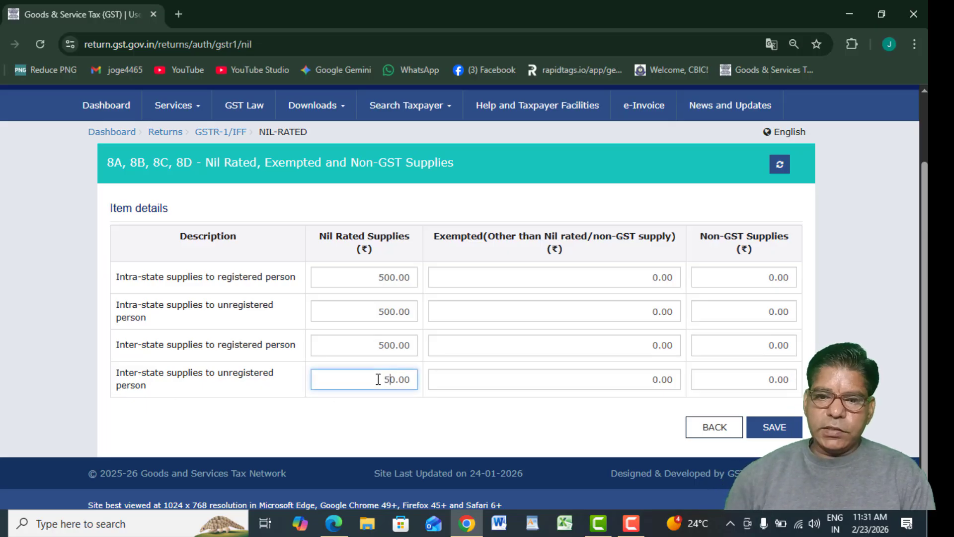
pyautogui.press('BackSpace')
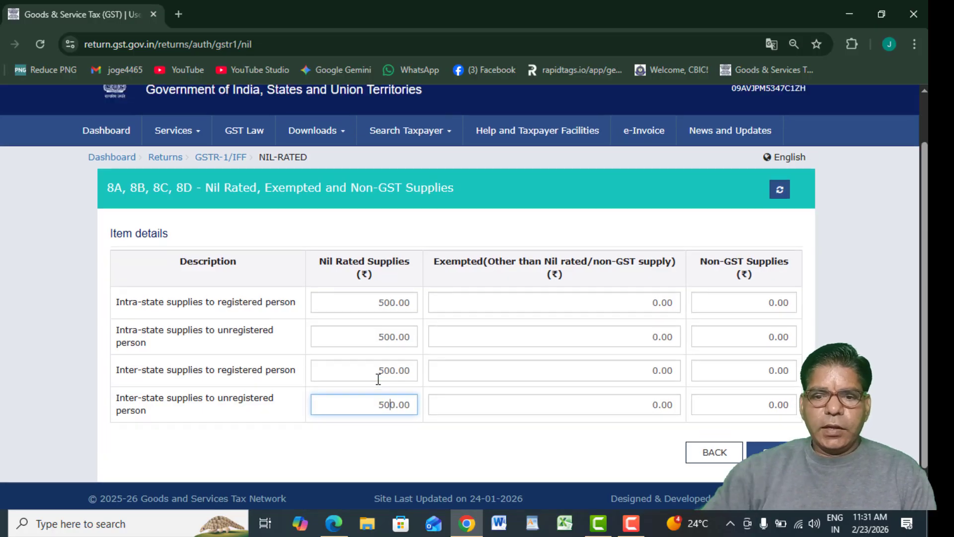
pyautogui.scroll(2, 432, 447)
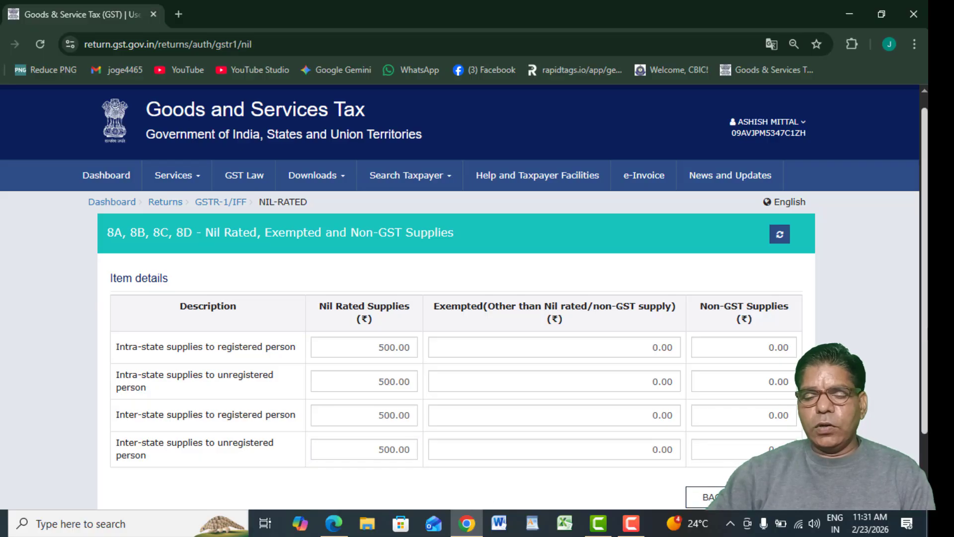
pyautogui.scroll(-2, 913, 322)
# Save the 500.00 nil-rated amounts and return to the GSTR-1 record tiles.
pyautogui.click(774, 416)
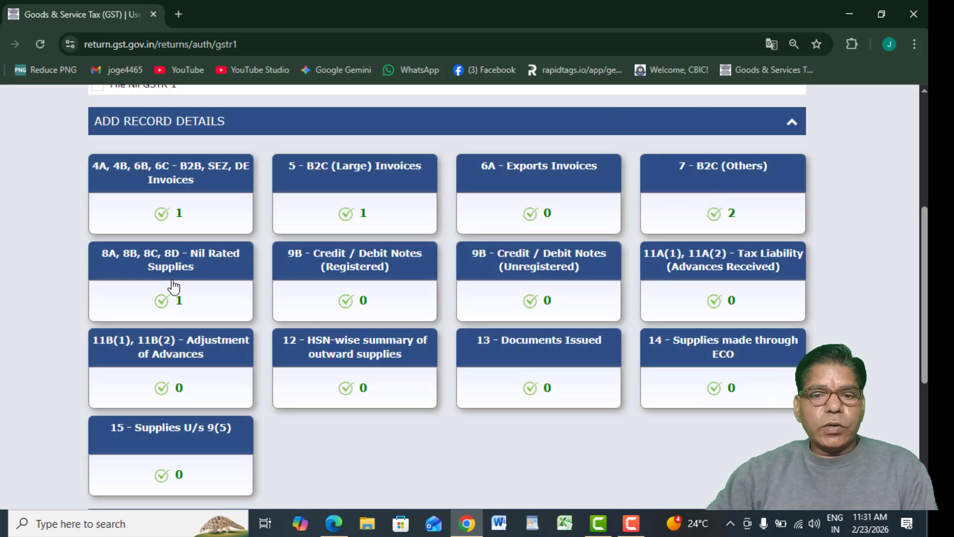
# Start a new 9B Credit/Debit Notes (Registered) record and check the sales invoice PDF.
pyautogui.click(292, 279)
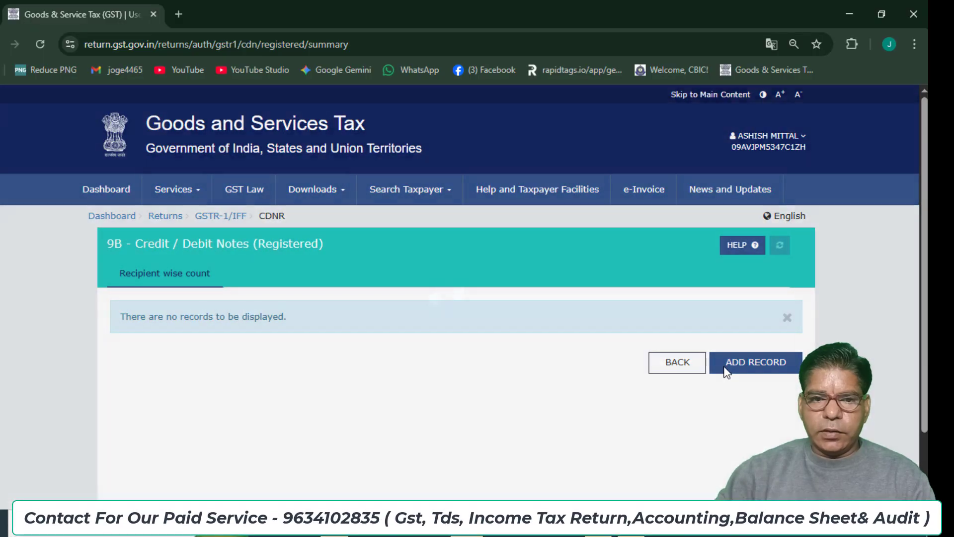
pyautogui.click(724, 369)
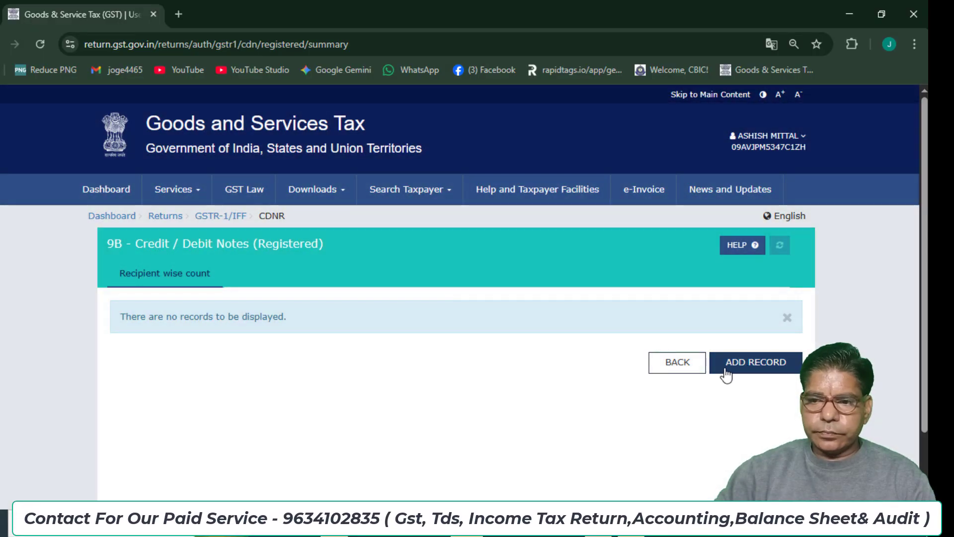
pyautogui.click(724, 374)
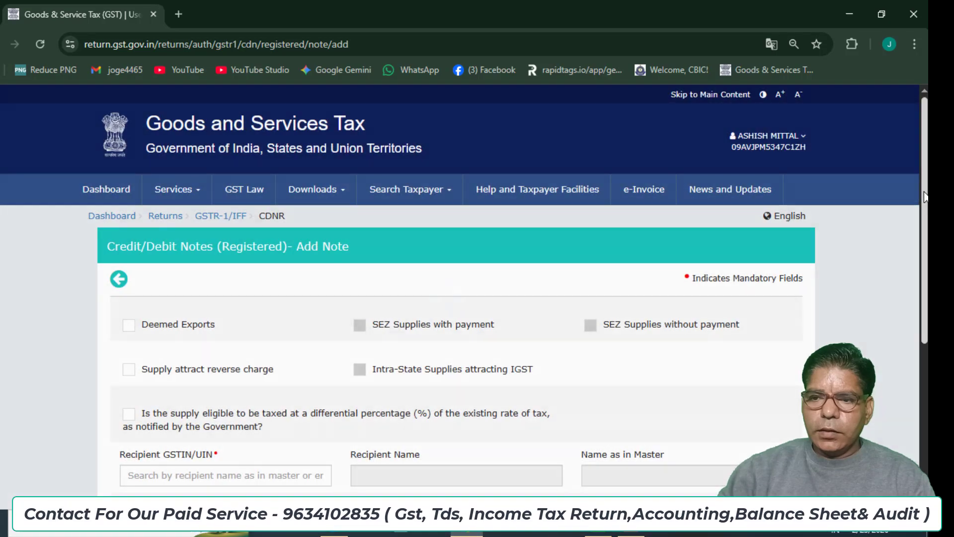
pyautogui.scroll(-2, 920, 189)
pyautogui.scroll(-5, 464, 282)
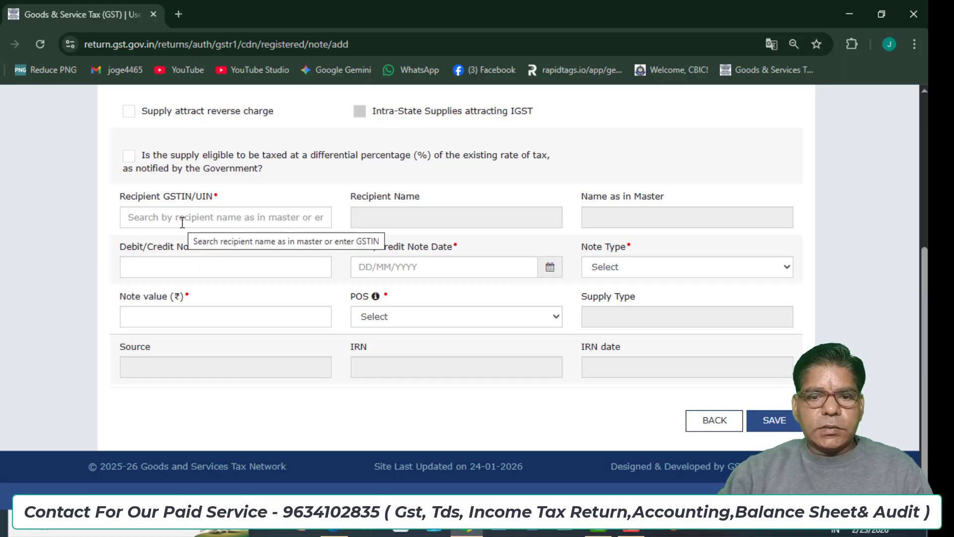
pyautogui.hotkey('alt', 'Tab')
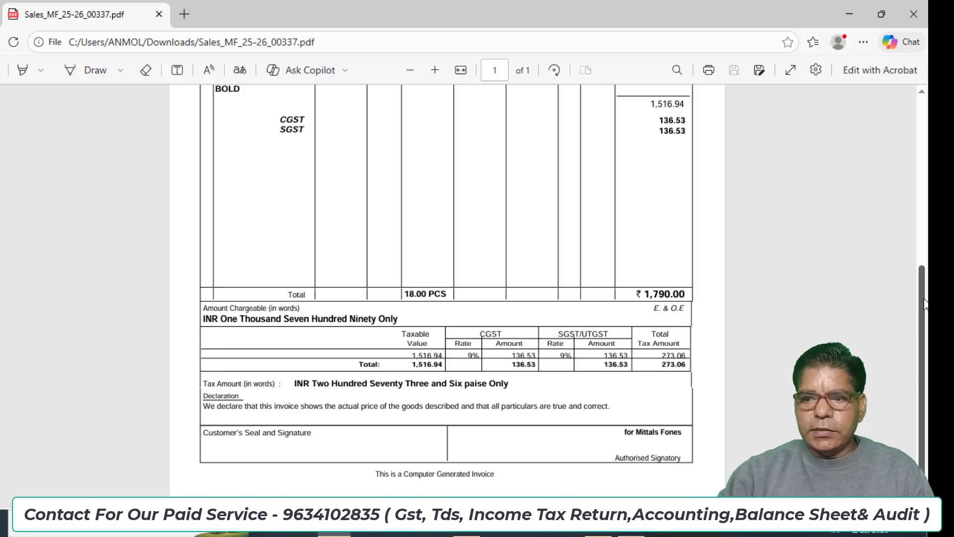
pyautogui.moveTo(919, 304); pyautogui.dragTo(927, 170)
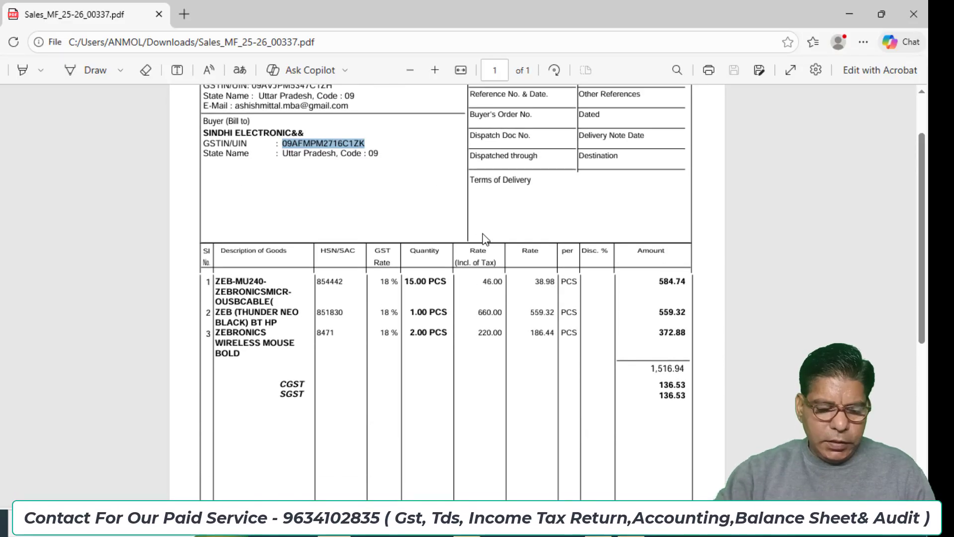
# Paste the buyer's GSTIN and enter note number 003 dated 25/01/2026.
pyautogui.hotkey('alt', 'Tab')
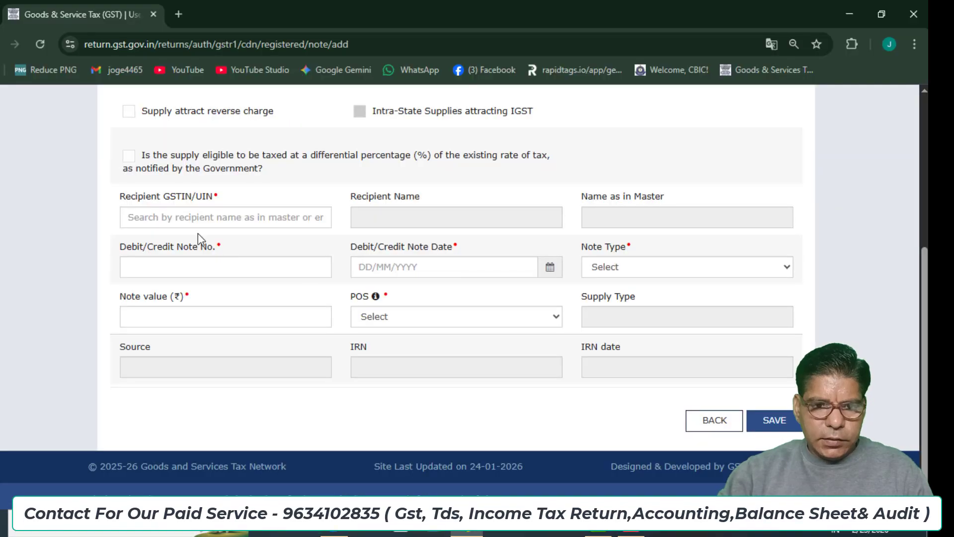
pyautogui.click(186, 215)
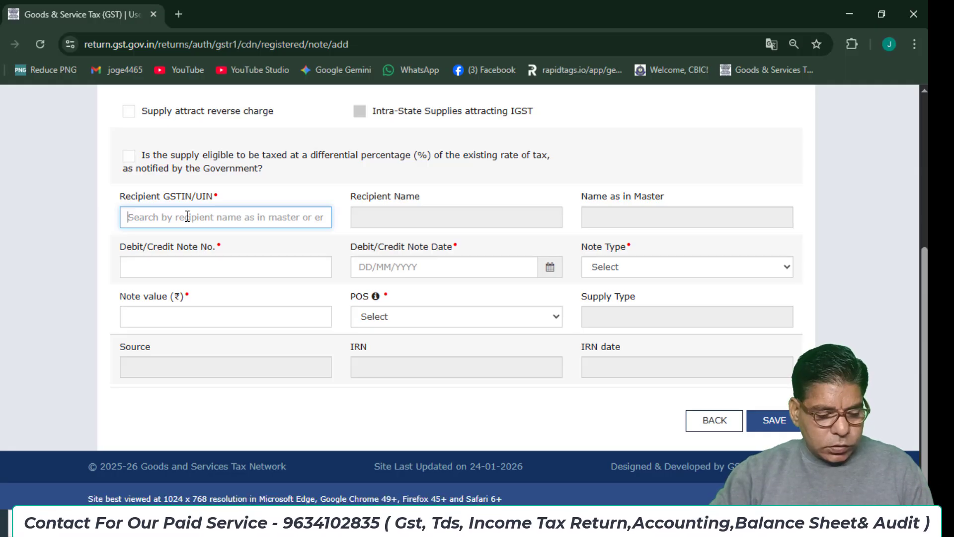
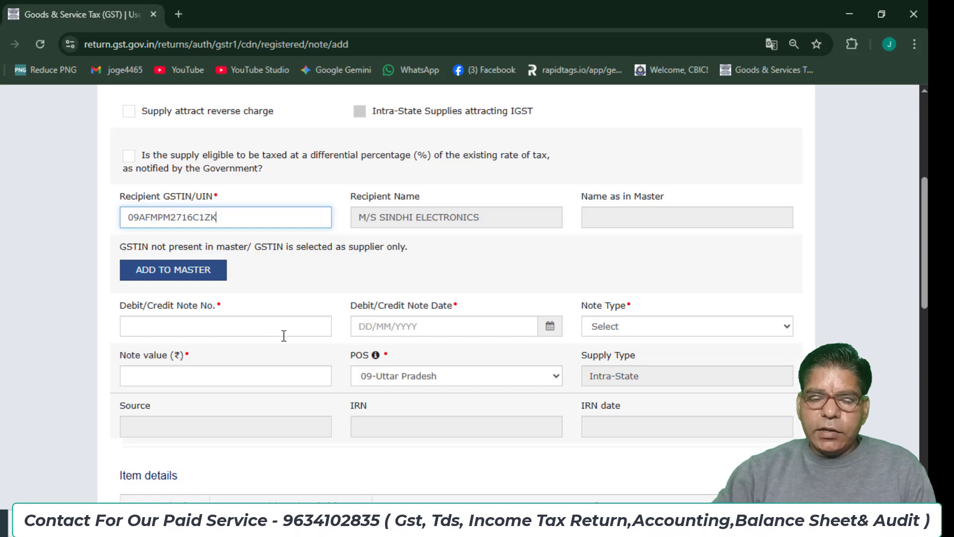
pyautogui.click(259, 331)
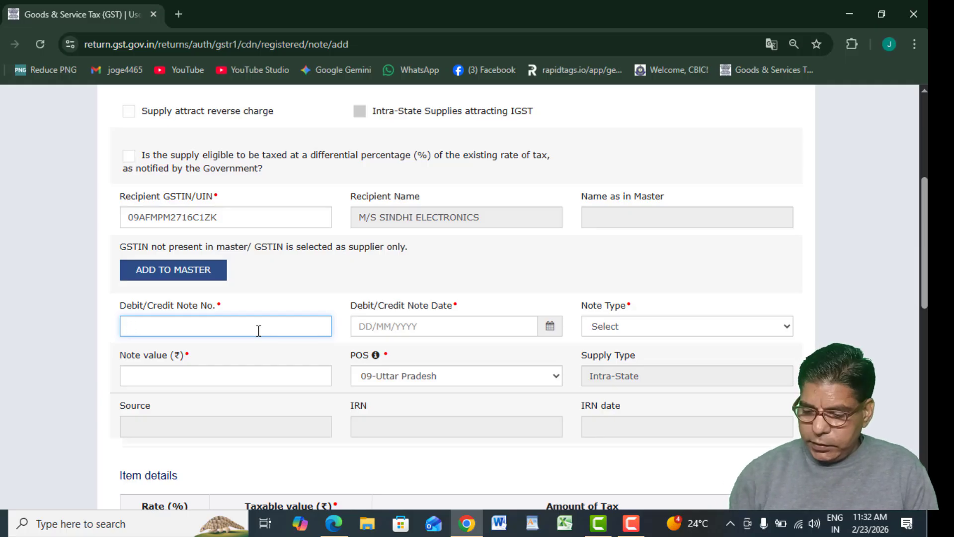
pyautogui.write('003')
pyautogui.click(369, 327)
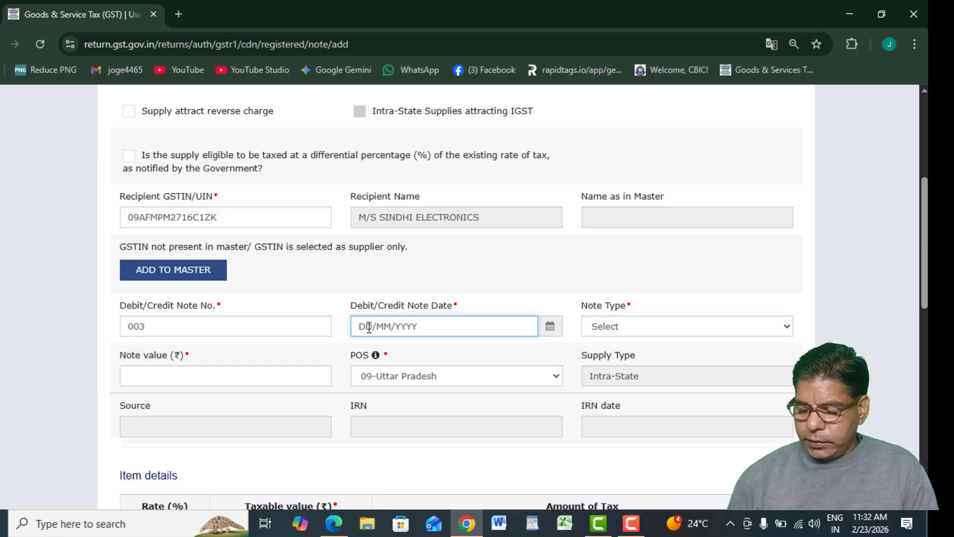
pyautogui.write('25/')
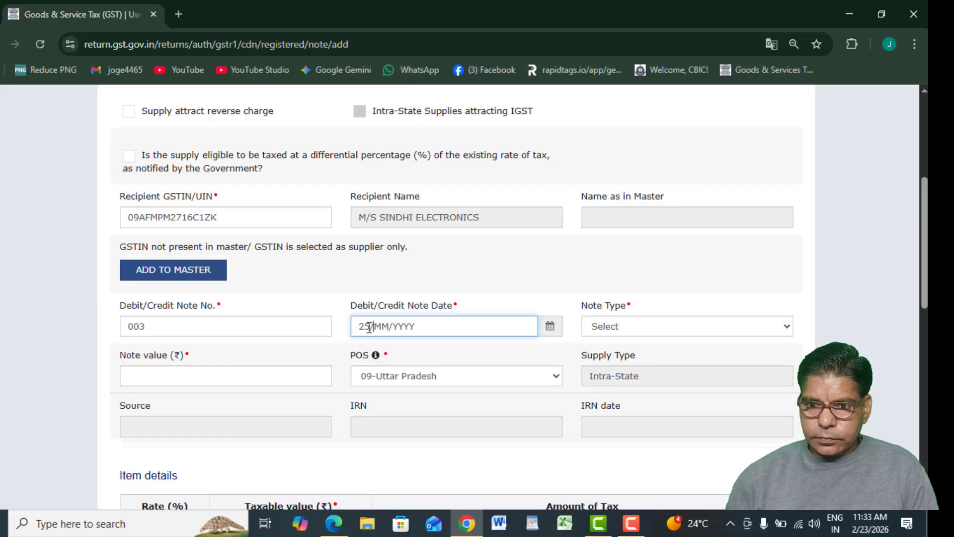
pyautogui.write('01/2026')
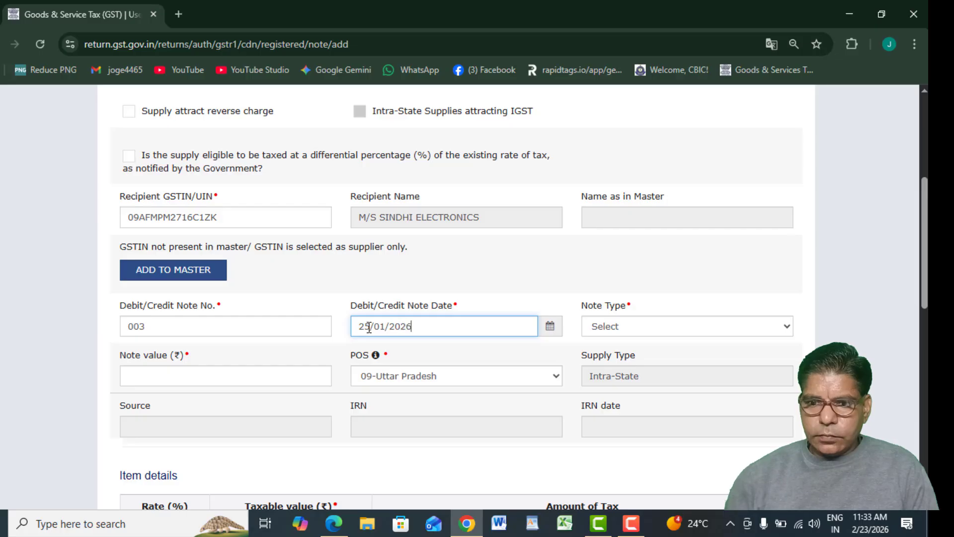
# Set Note Type to Credit and Note value to 1790, per the invoice total.
pyautogui.click(611, 328)
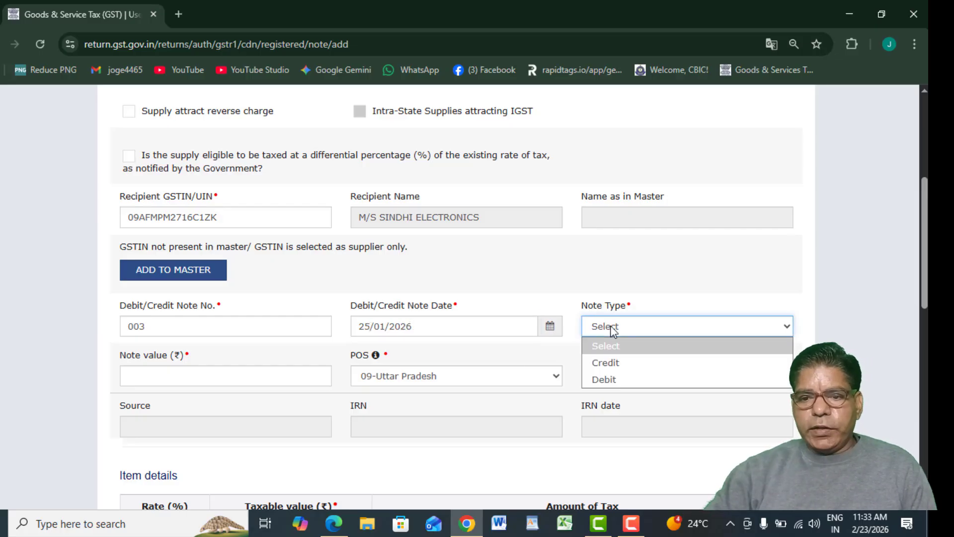
pyautogui.click(620, 364)
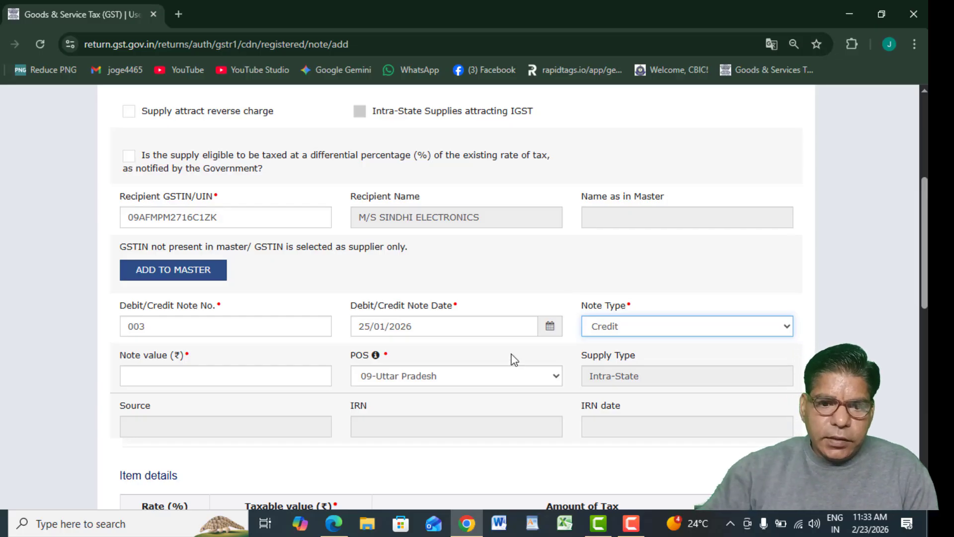
pyautogui.click(246, 374)
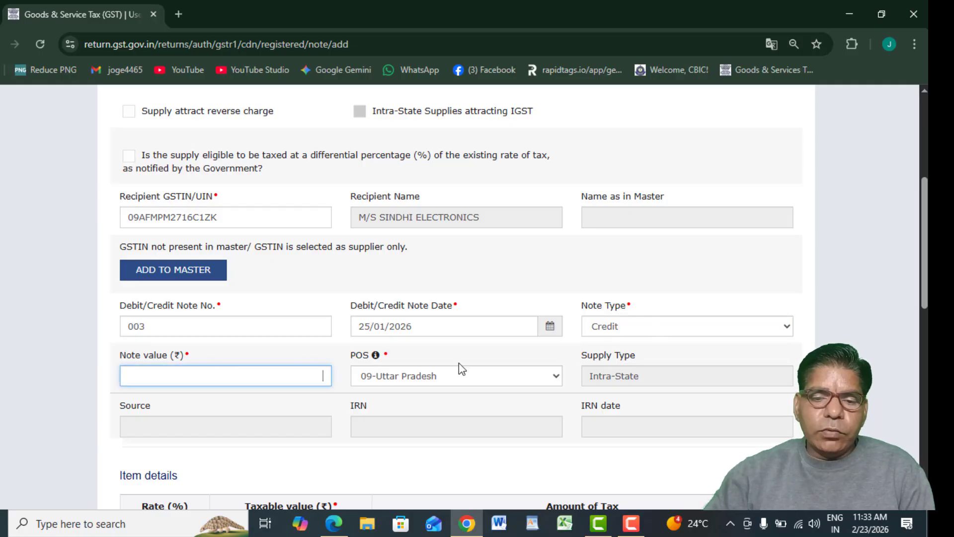
pyautogui.hotkey('alt', 'Tab')
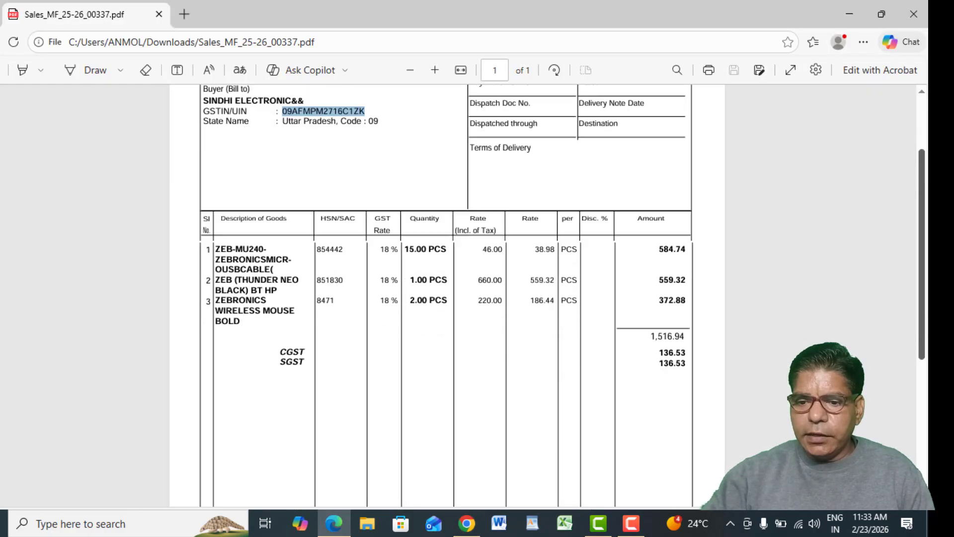
pyautogui.scroll(-5, 916, 308)
pyautogui.hotkey('alt', 'Tab')
pyautogui.write('1790')
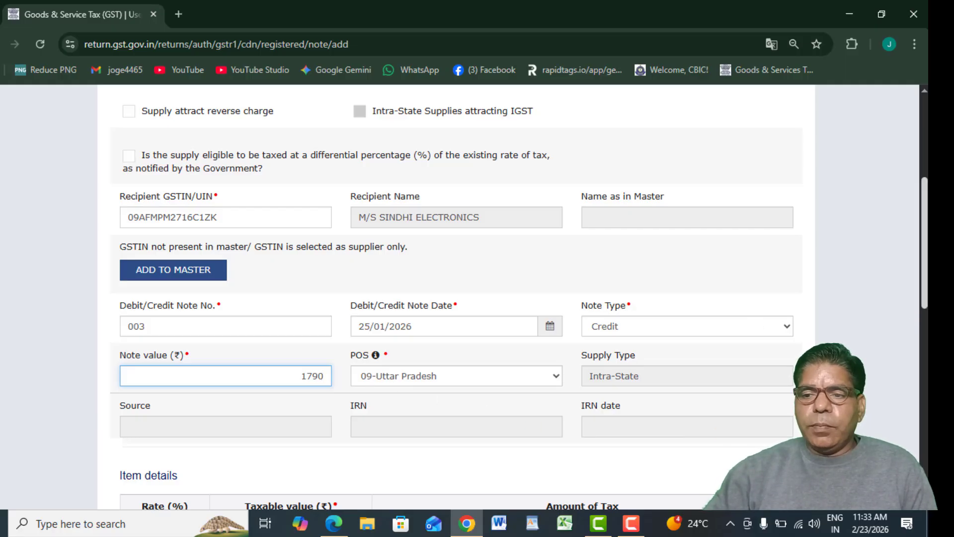
# Enter 1,516.94 as the 18% taxable value, save the note and go back to the summary.
pyautogui.scroll(-5, 366, 378)
pyautogui.scroll(-3, 318, 412)
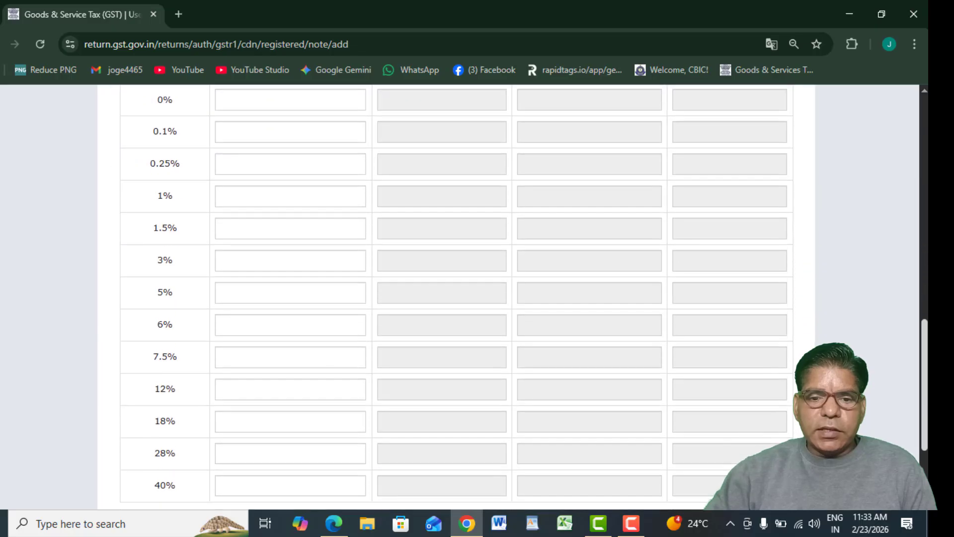
pyautogui.click(317, 428)
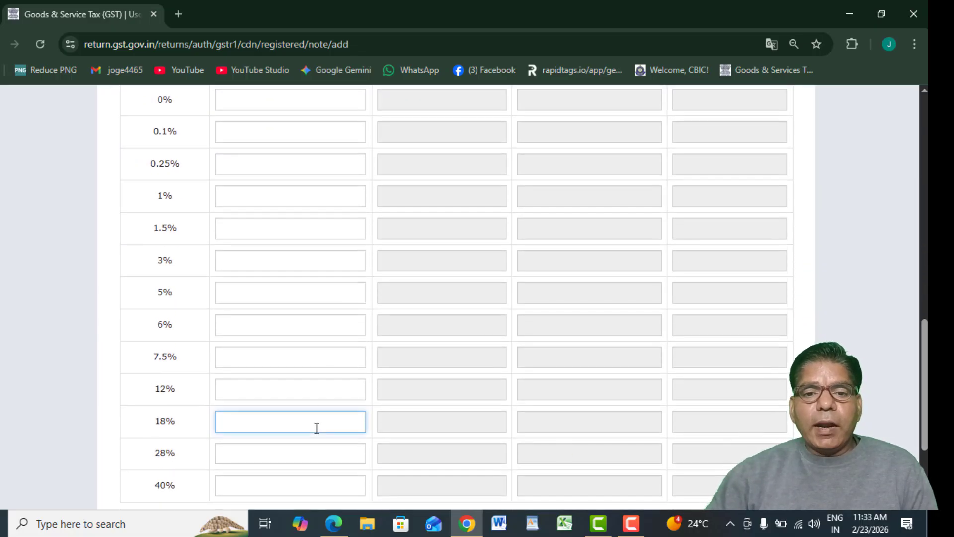
pyautogui.hotkey('alt', 'Tab')
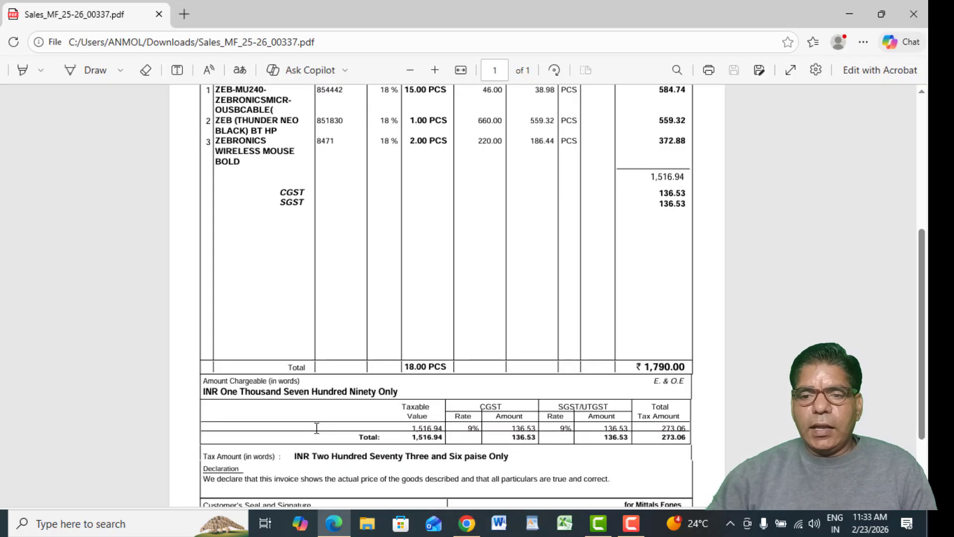
pyautogui.hotkey('alt', 'Tab')
pyautogui.write('1516.94')
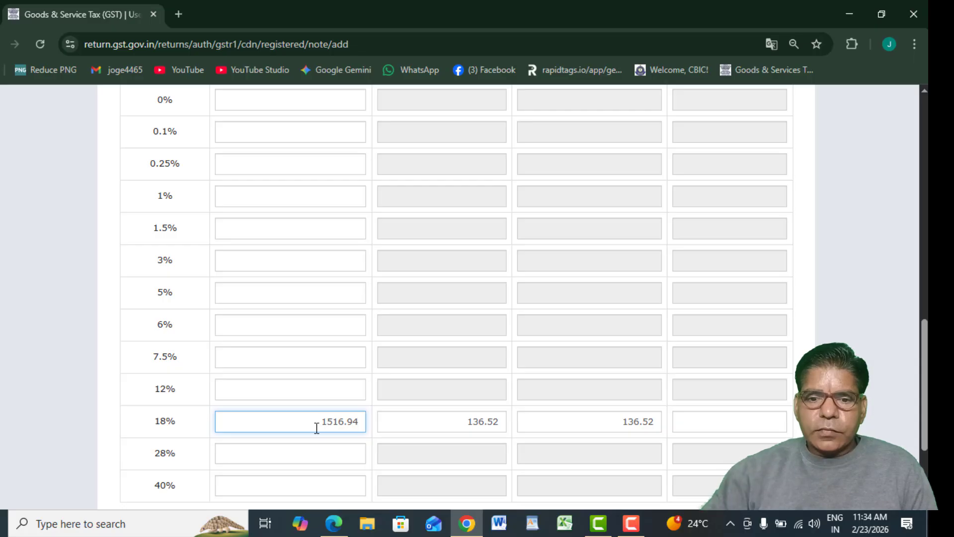
pyautogui.hotkey('alt', 'Tab')
pyautogui.hotkey('alt', 'Tab')
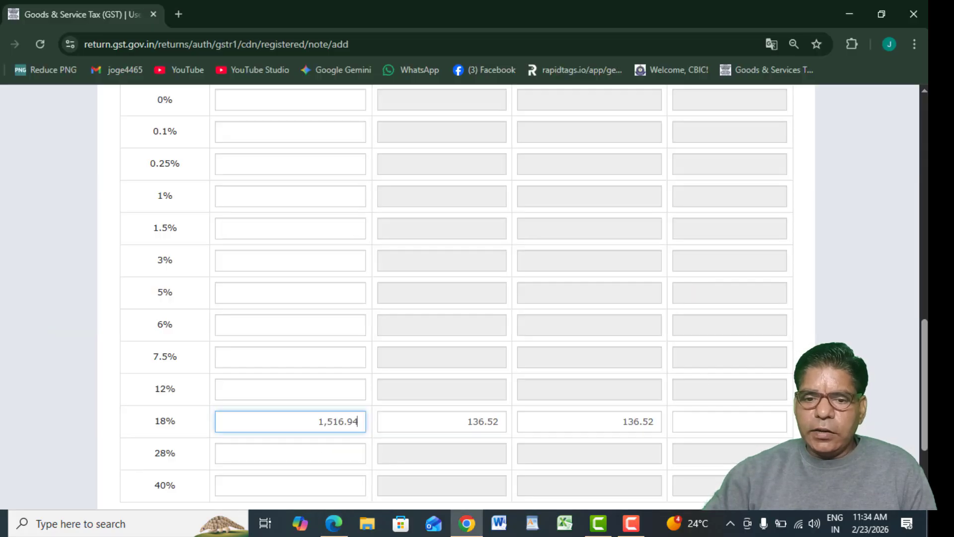
pyautogui.scroll(-3, 920, 376)
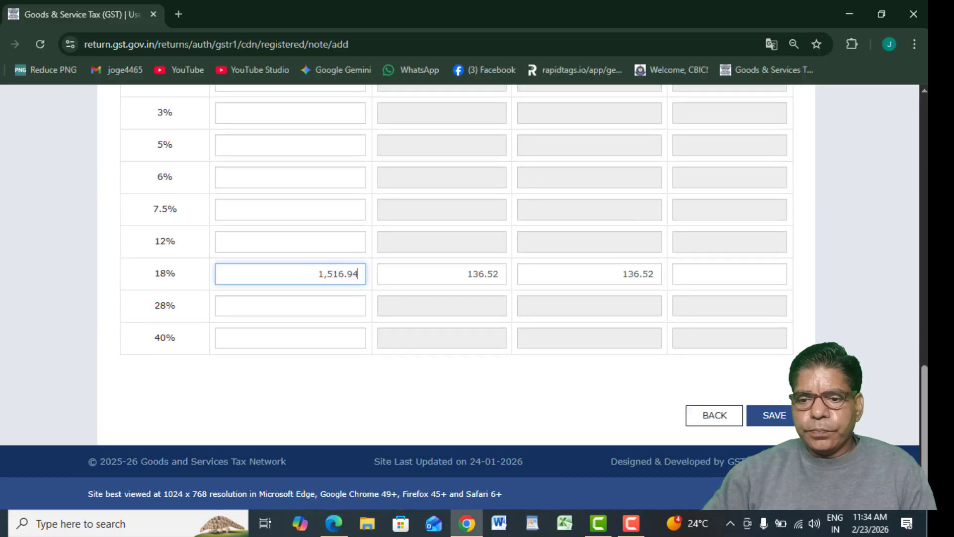
pyautogui.click(767, 419)
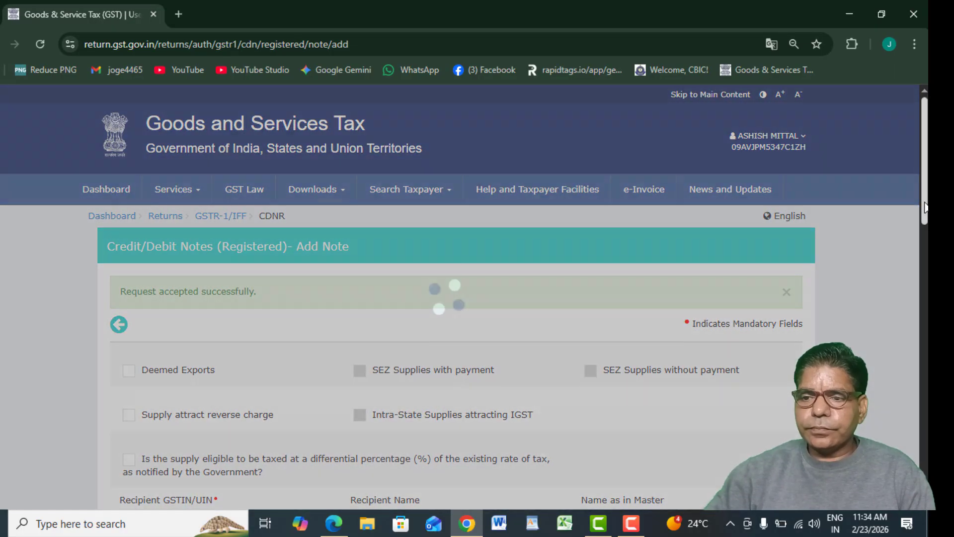
pyautogui.moveTo(925, 206); pyautogui.dragTo(925, 479)
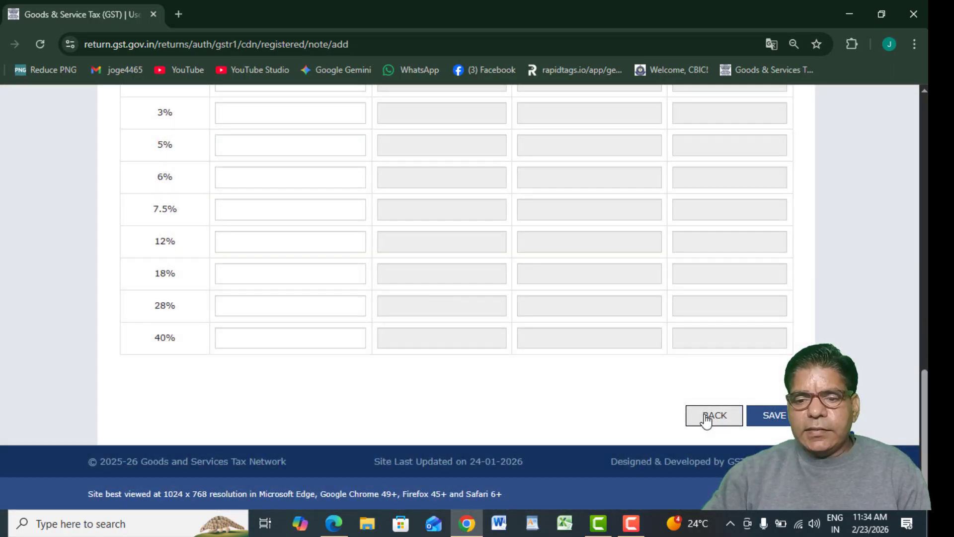
pyautogui.click(707, 419)
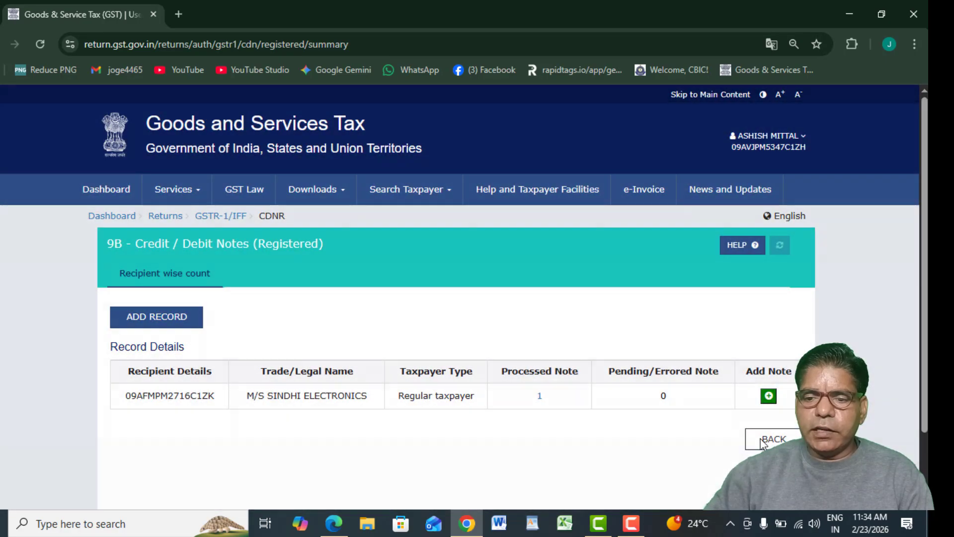
# Return to the GSTR-1 page and open 9B Credit / Debit Notes (Unregistered).
pyautogui.click(759, 437)
pyautogui.scroll(-5, 309, 353)
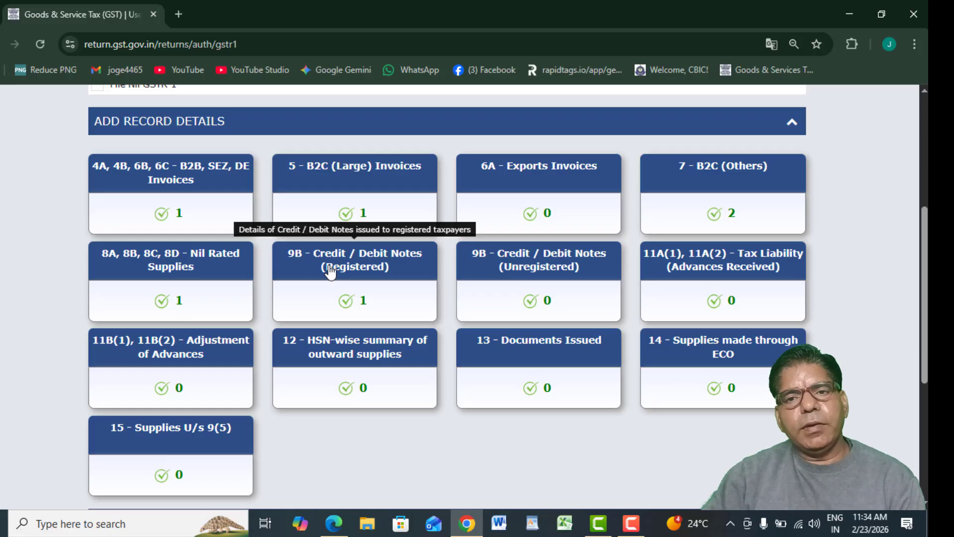
pyautogui.click(522, 272)
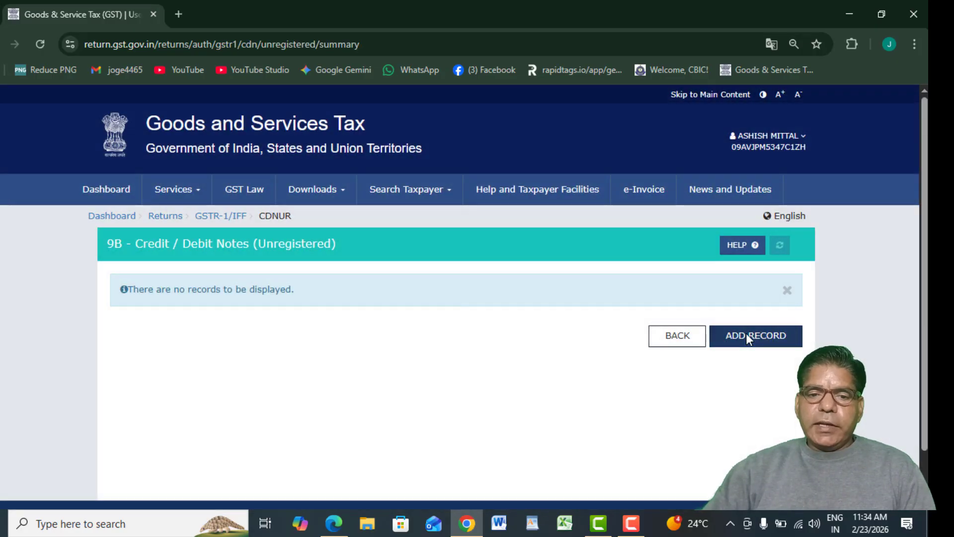
# Add a B2CL unregistered note numbered 25, dated 26/01/2026.
pyautogui.click(747, 334)
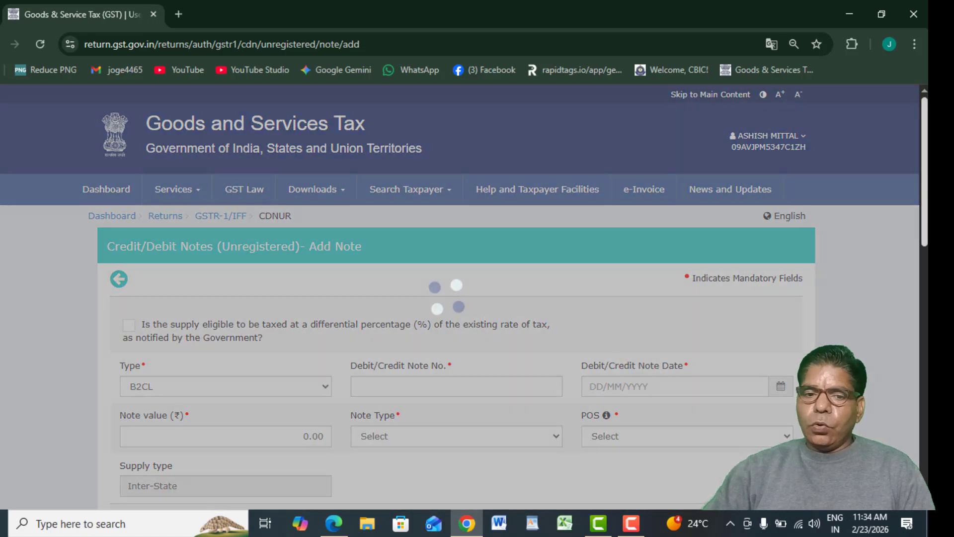
pyautogui.moveTo(925, 214); pyautogui.dragTo(925, 272)
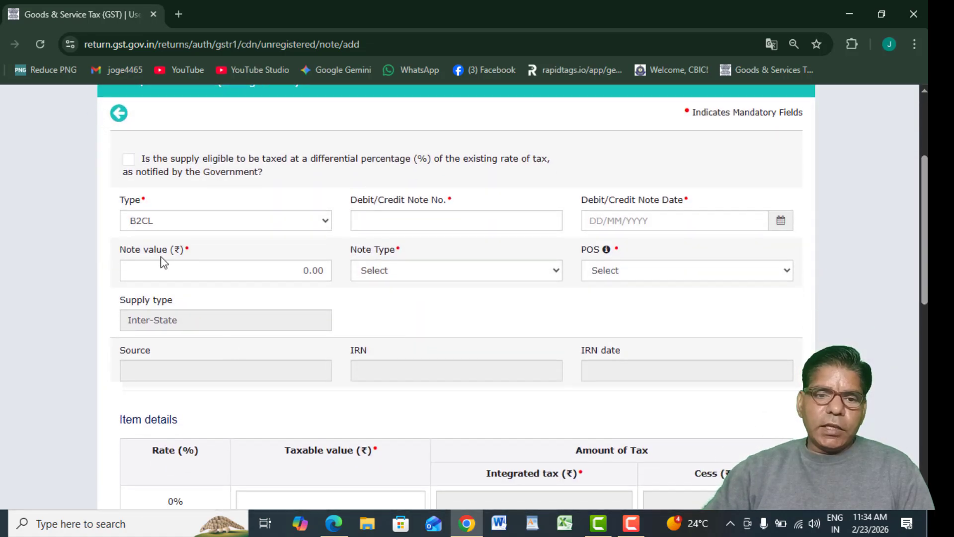
pyautogui.click(225, 223)
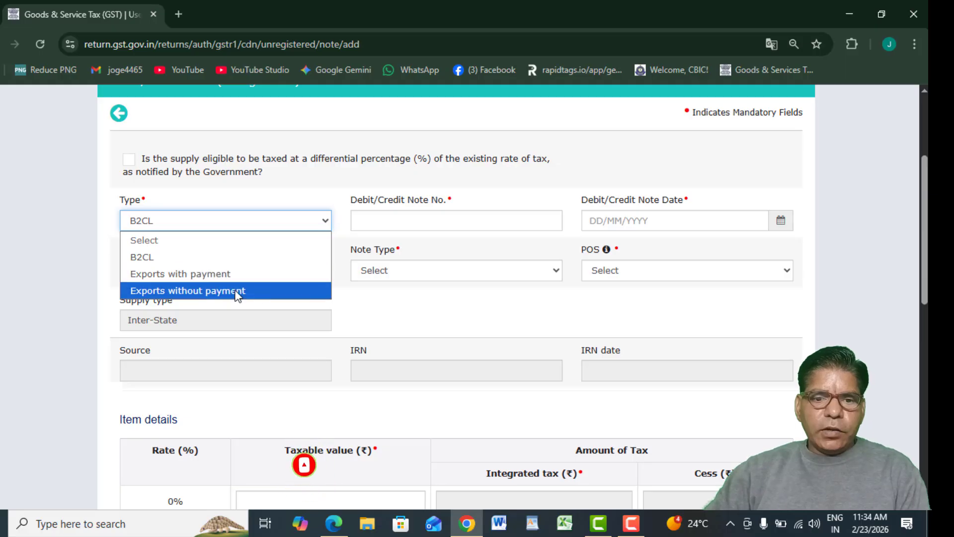
pyautogui.click(155, 251)
pyautogui.click(389, 226)
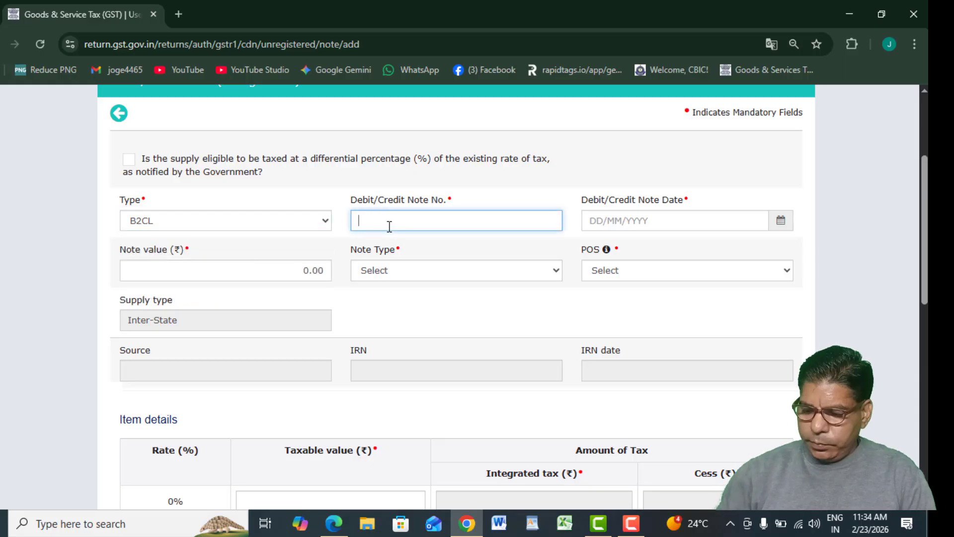
pyautogui.click(619, 226)
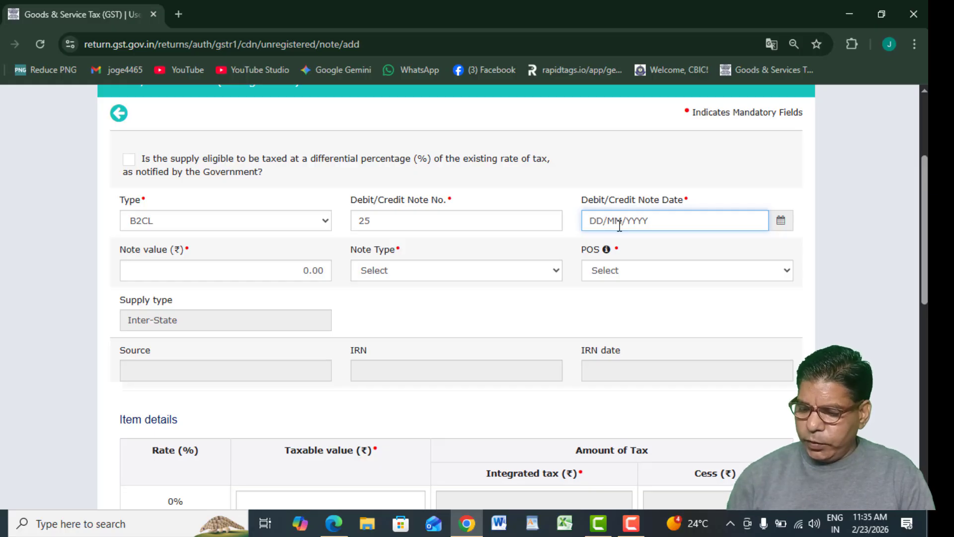
pyautogui.write('260120')
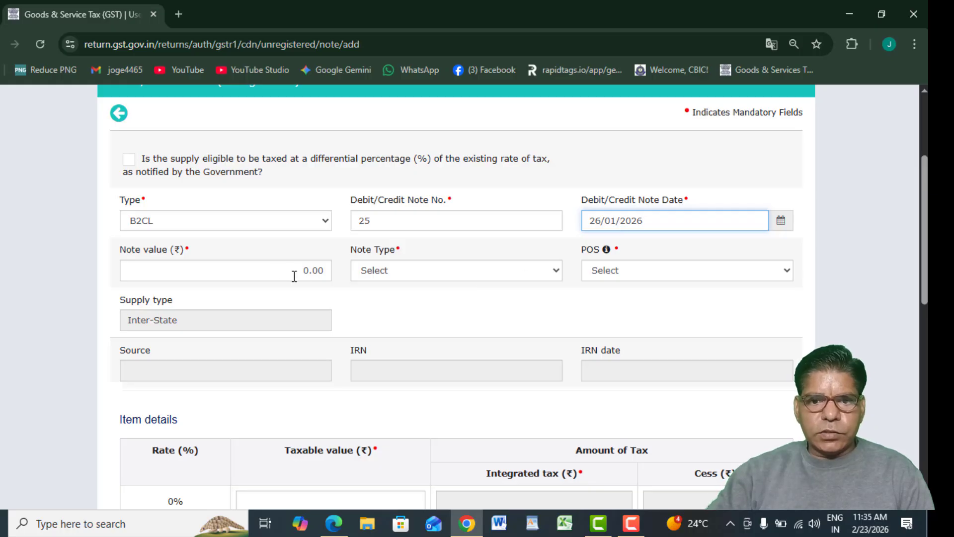
# Set the note value to 11,800.00, type Credit and place of supply 07-Delhi.
pyautogui.click(329, 271)
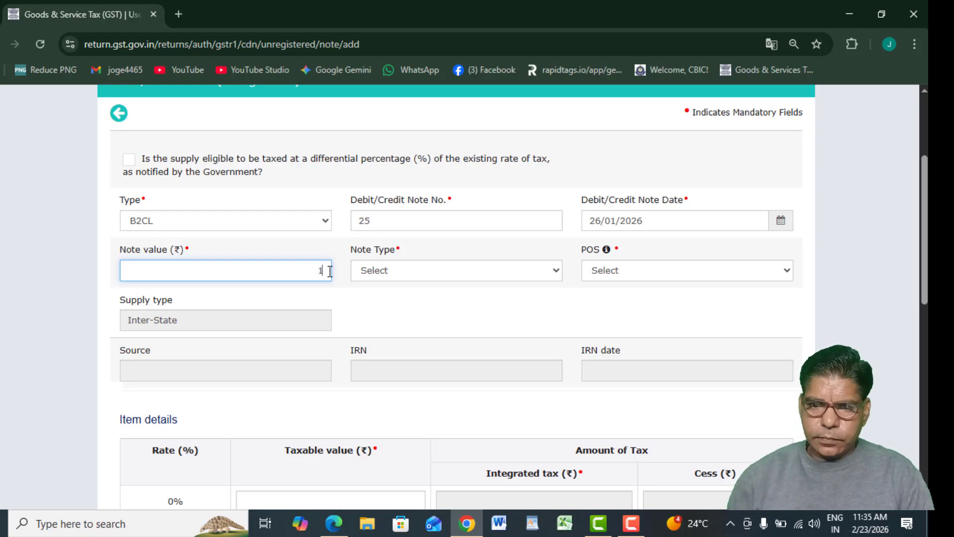
pyautogui.click(382, 274)
pyautogui.click(402, 308)
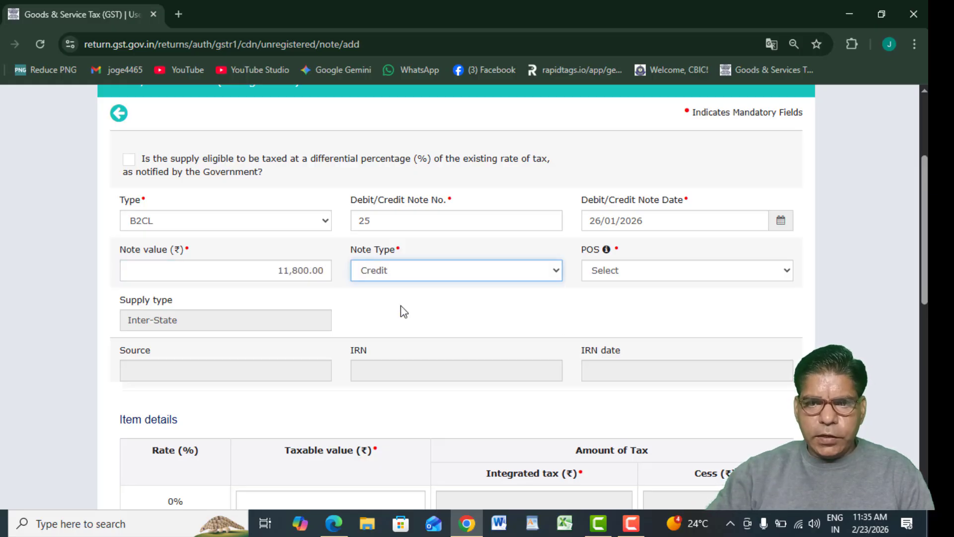
pyautogui.click(595, 272)
pyautogui.scroll(-1, 615, 238)
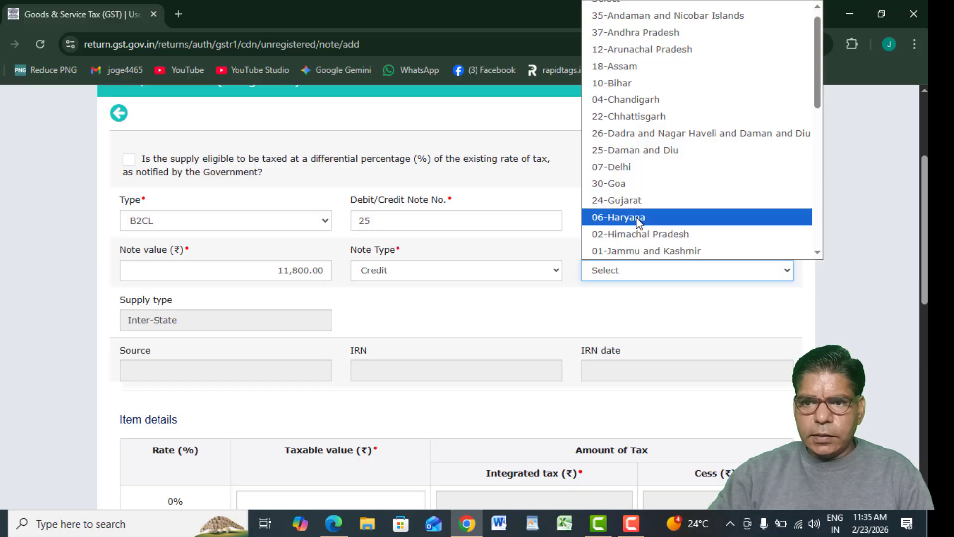
pyautogui.click(612, 169)
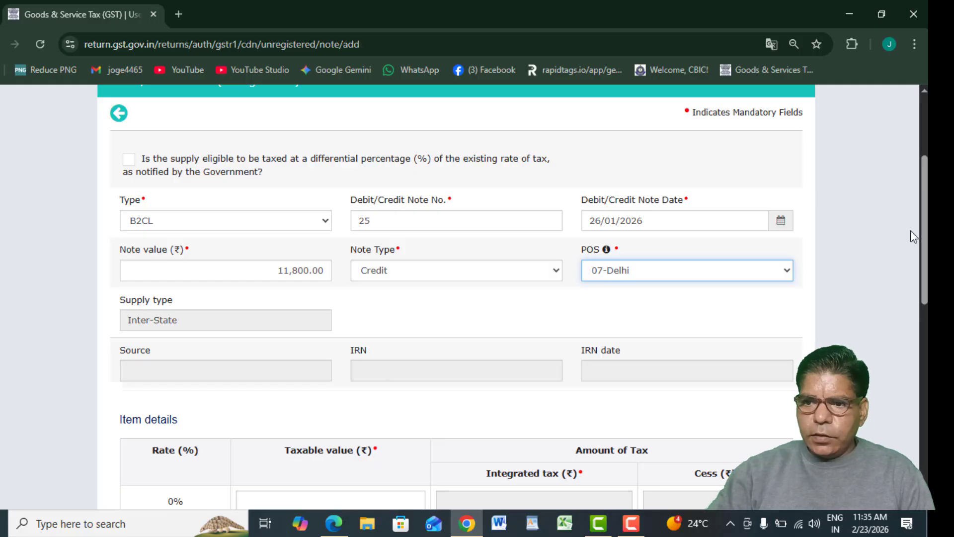
pyautogui.scroll(-7, 531, 478)
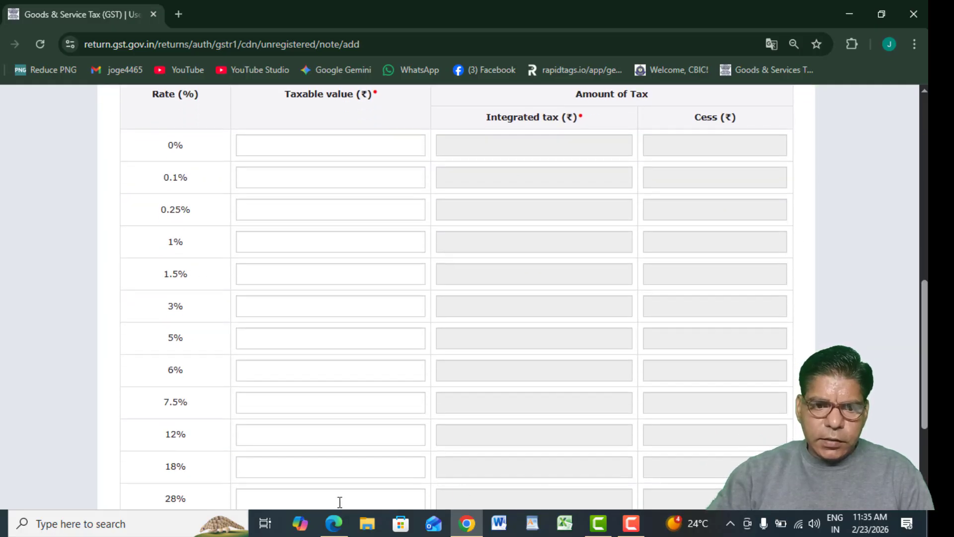
# Enter 10,000 as the 18% taxable value, save note 25 and return to the unregistered summary.
pyautogui.click(268, 472)
pyautogui.write('10000')
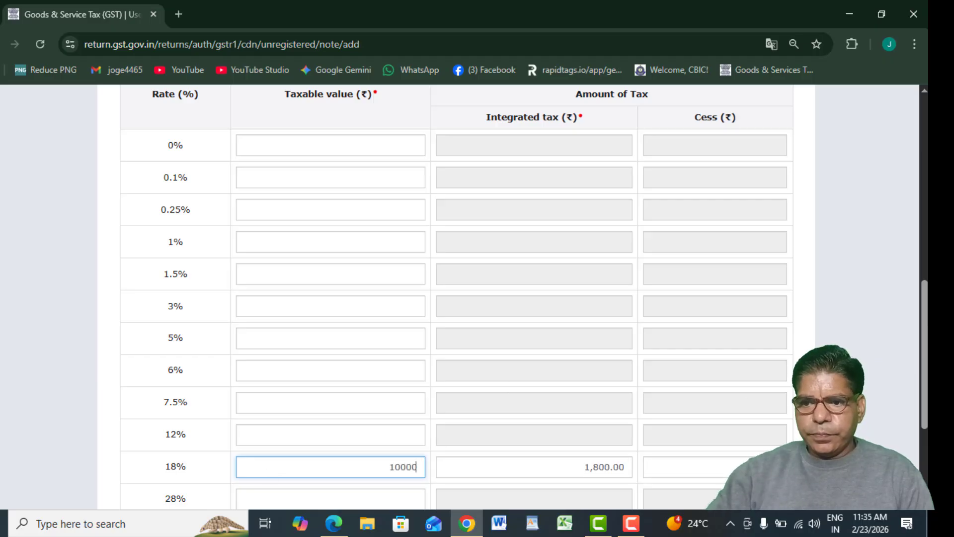
pyautogui.click(920, 372)
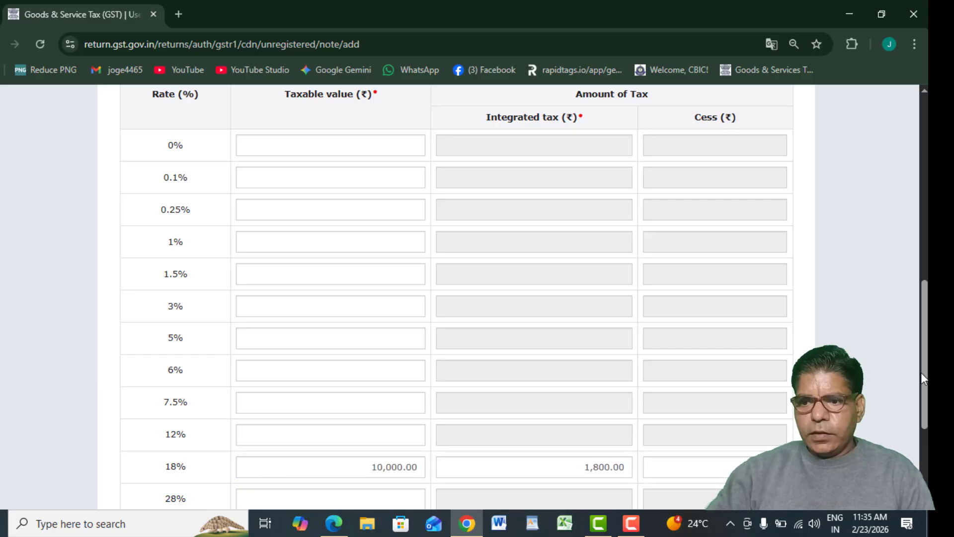
pyautogui.moveTo(924, 378); pyautogui.dragTo(907, 224)
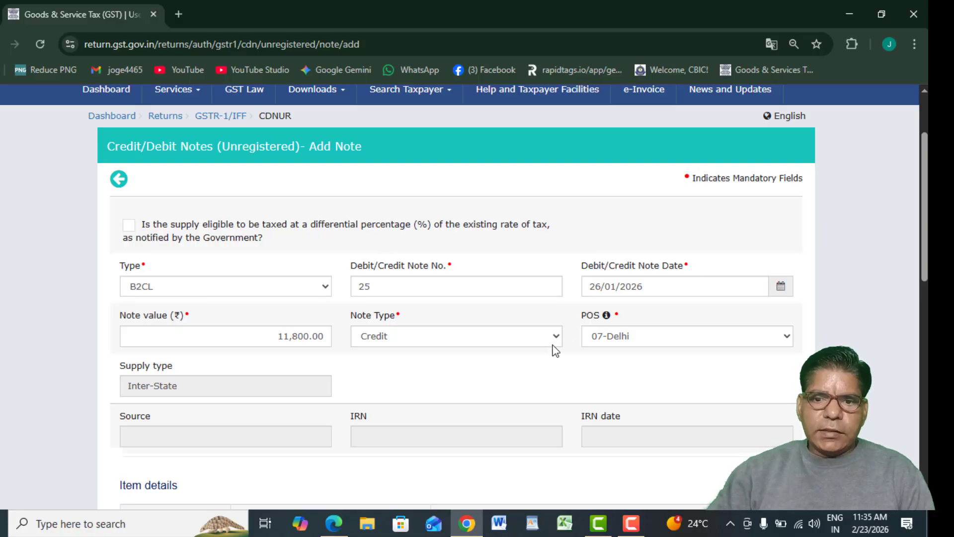
pyautogui.scroll(-15, 795, 348)
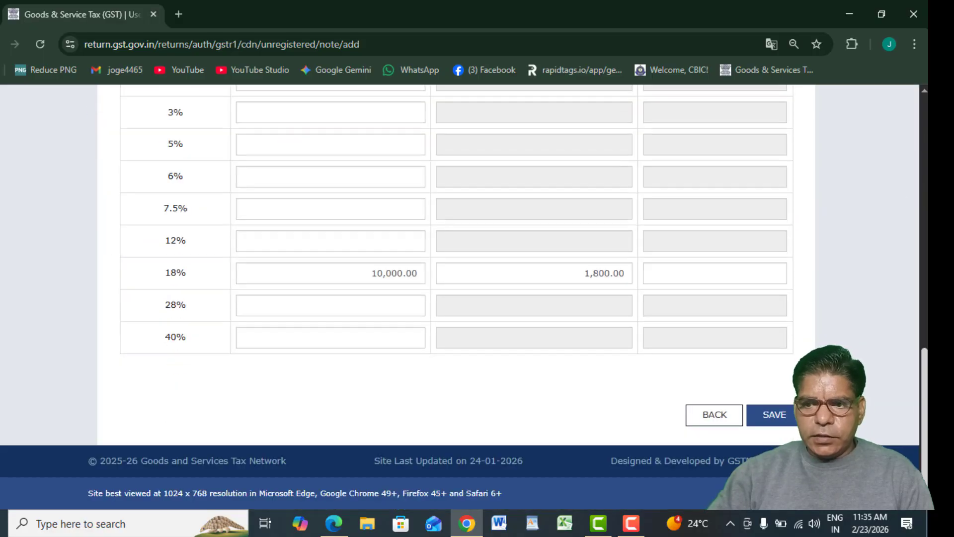
pyautogui.click(774, 426)
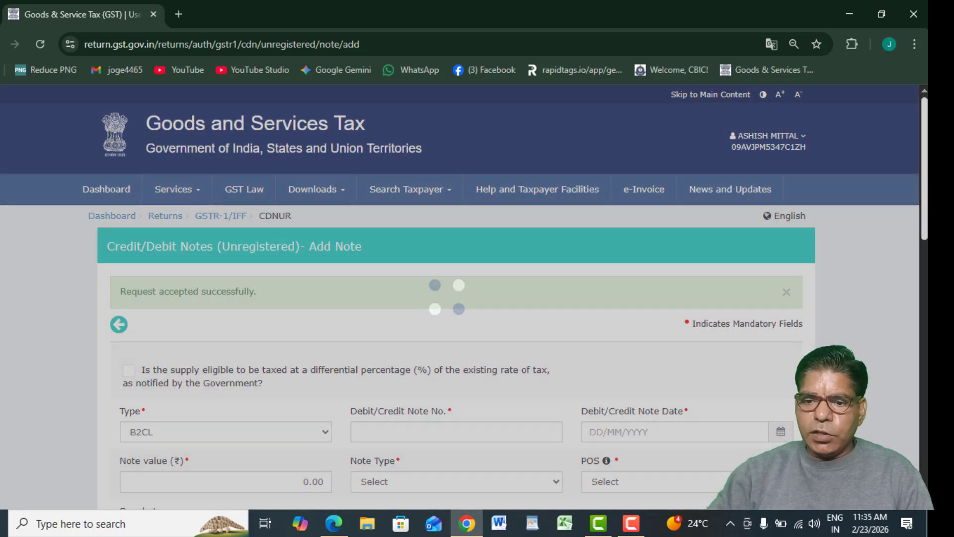
pyautogui.moveTo(923, 233); pyautogui.dragTo(925, 466)
pyautogui.click(692, 492)
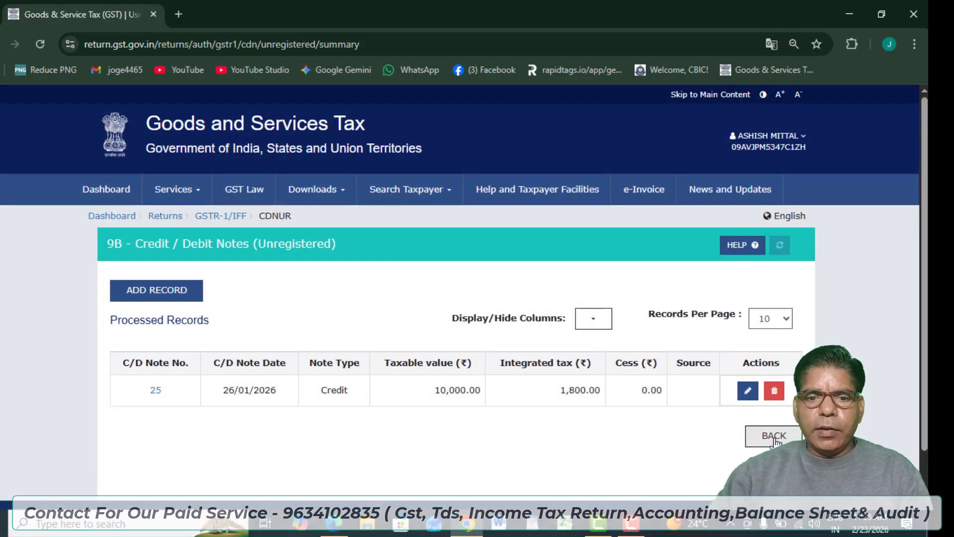
# Go back to the GSTR-1 overview and scroll to the Add Record Details tiles.
pyautogui.click(781, 438)
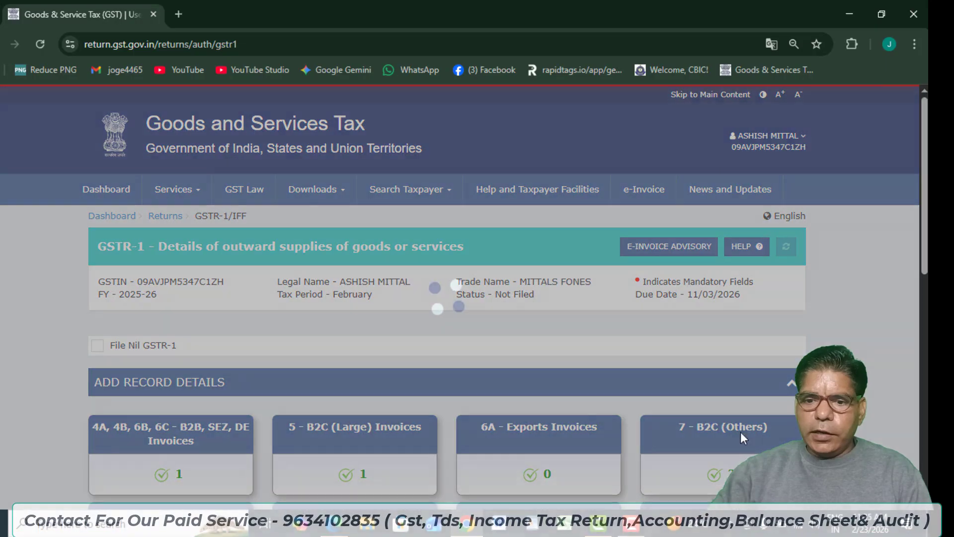
pyautogui.scroll(-5, 792, 351)
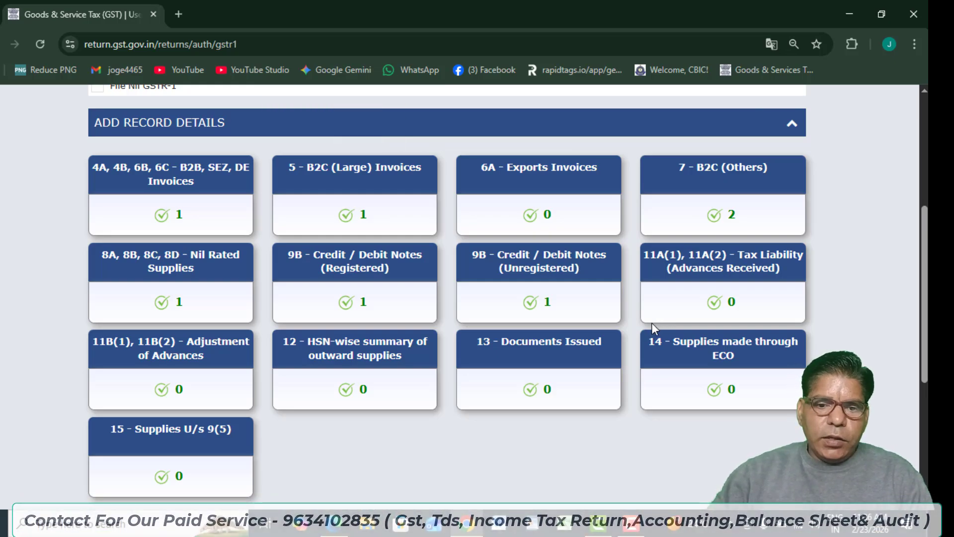
pyautogui.moveTo(648, 285)
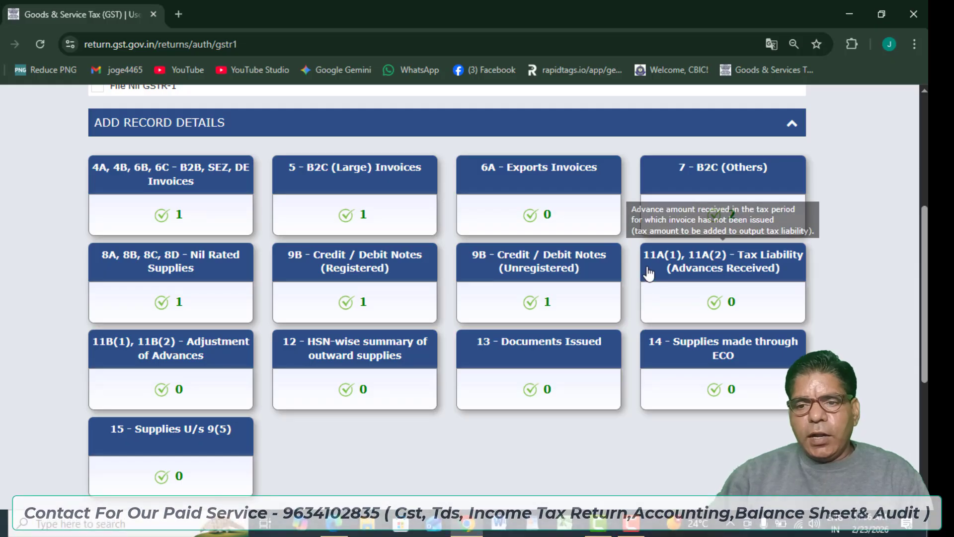
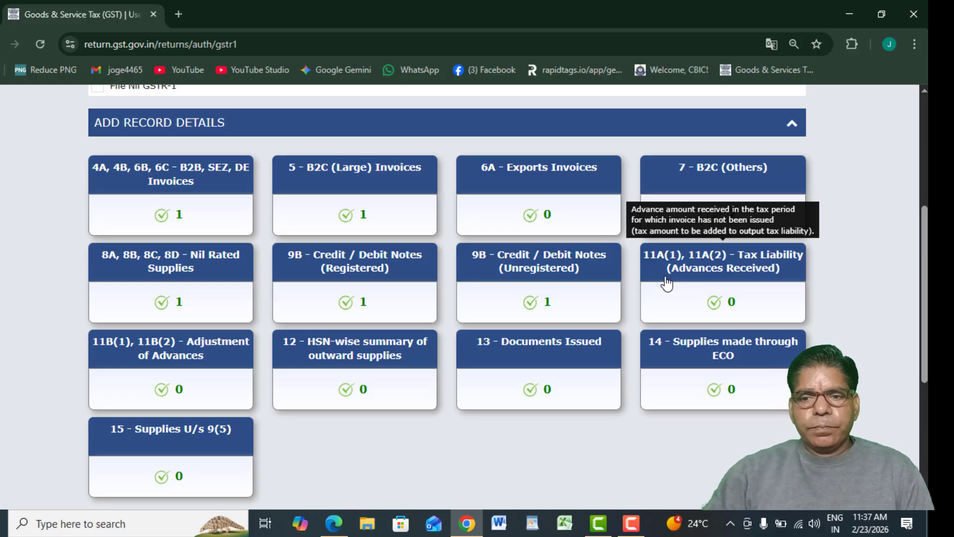
# Start a state-wise entry under 11A(1), 11A(2) Advances Received and browse the place-of-supply list.
pyautogui.click(665, 281)
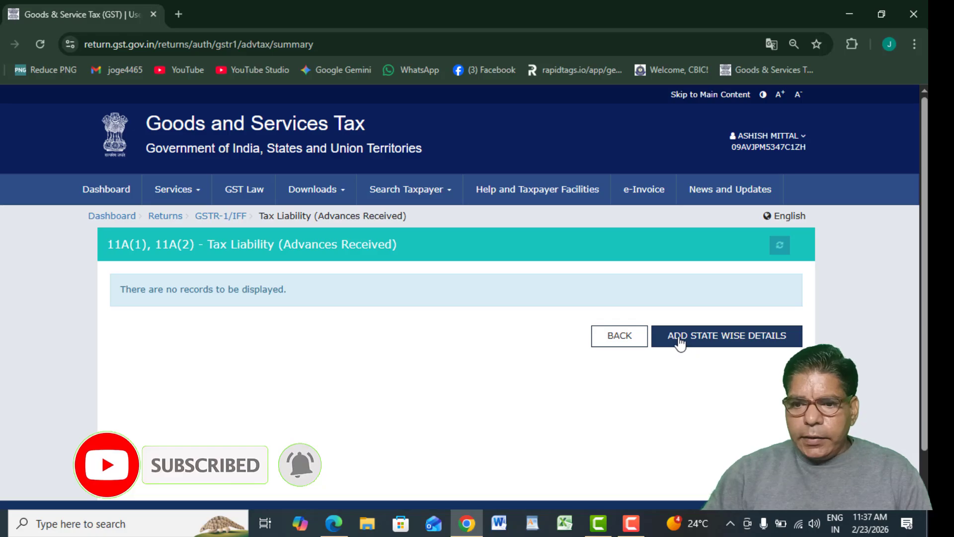
pyautogui.click(680, 342)
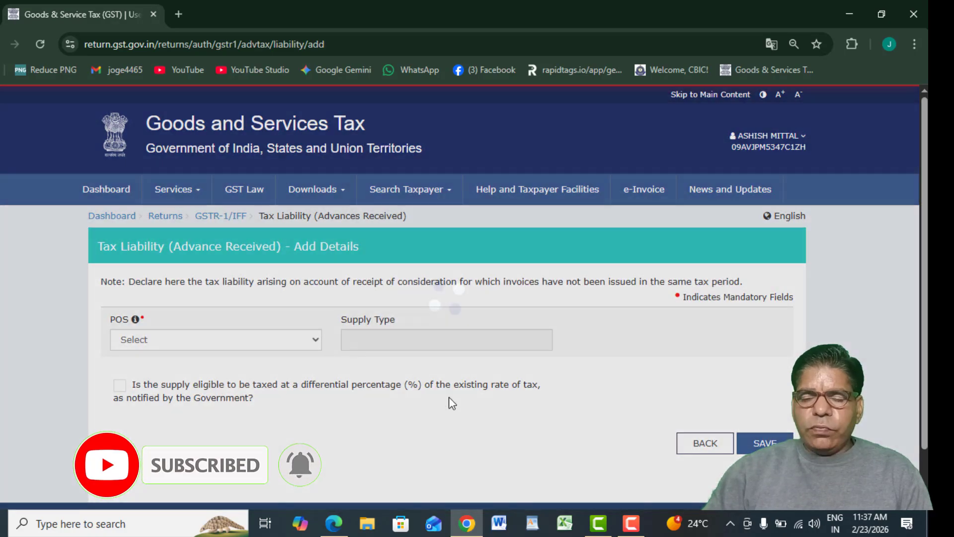
pyautogui.moveTo(924, 242); pyautogui.dragTo(925, 289)
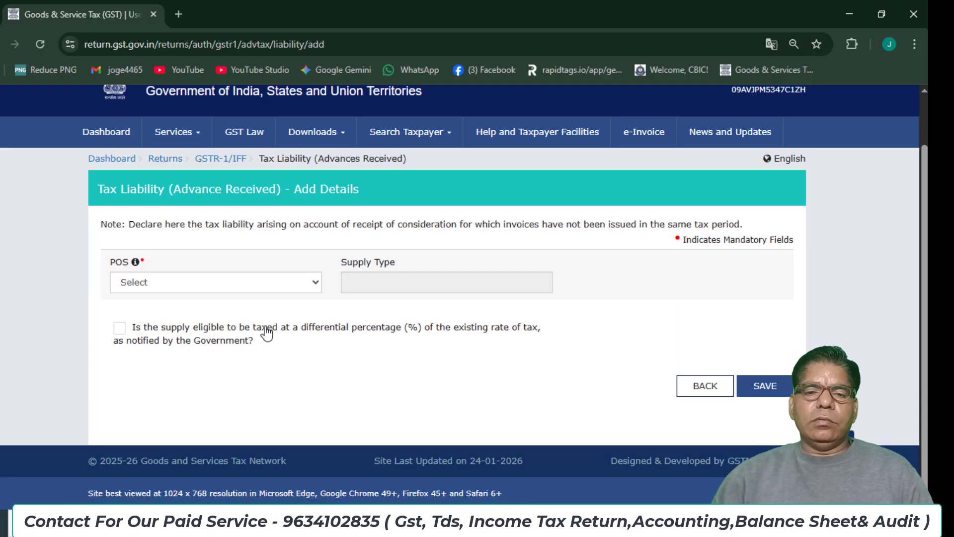
pyautogui.click(253, 285)
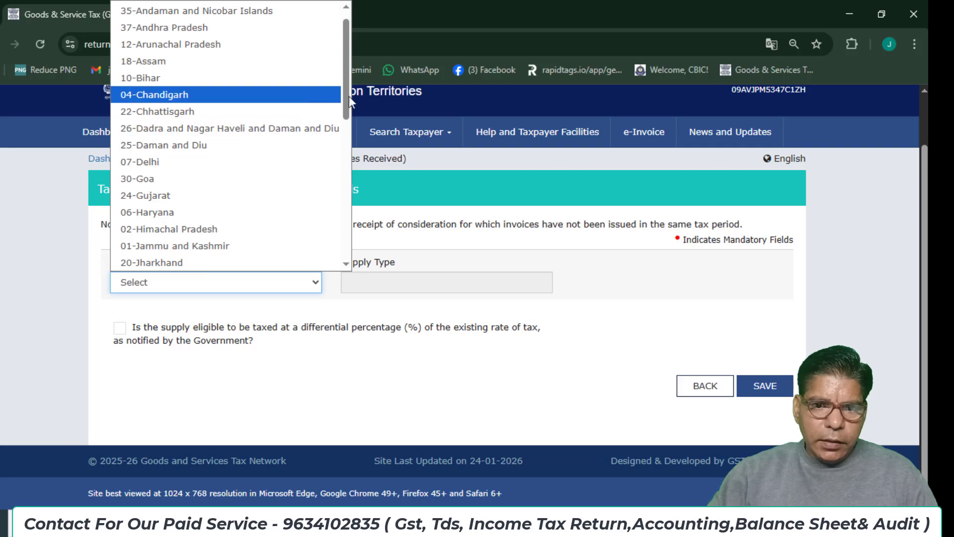
pyautogui.moveTo(352, 98); pyautogui.dragTo(301, 316)
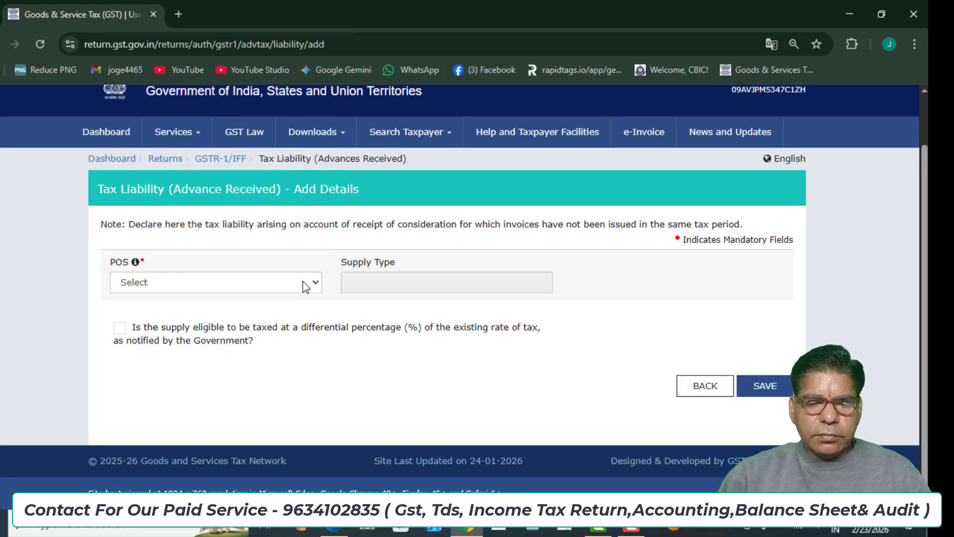
pyautogui.click(305, 287)
pyautogui.moveTo(344, 106); pyautogui.dragTo(369, 251)
# Set place of supply to 09-Uttar Pradesh and enter a 2,50,000 advance at 18%.
pyautogui.click(283, 241)
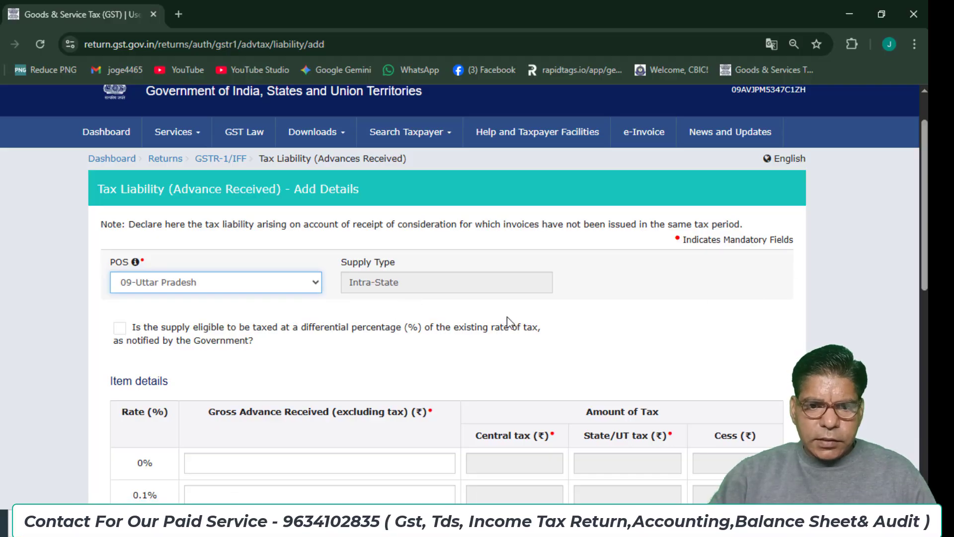
pyautogui.scroll(-2, 477, 278)
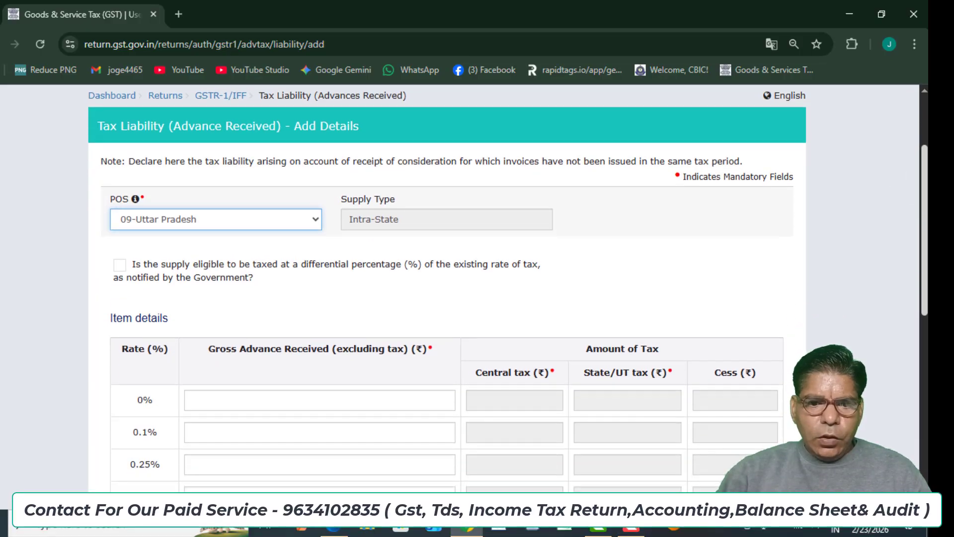
pyautogui.scroll(-7, 531, 405)
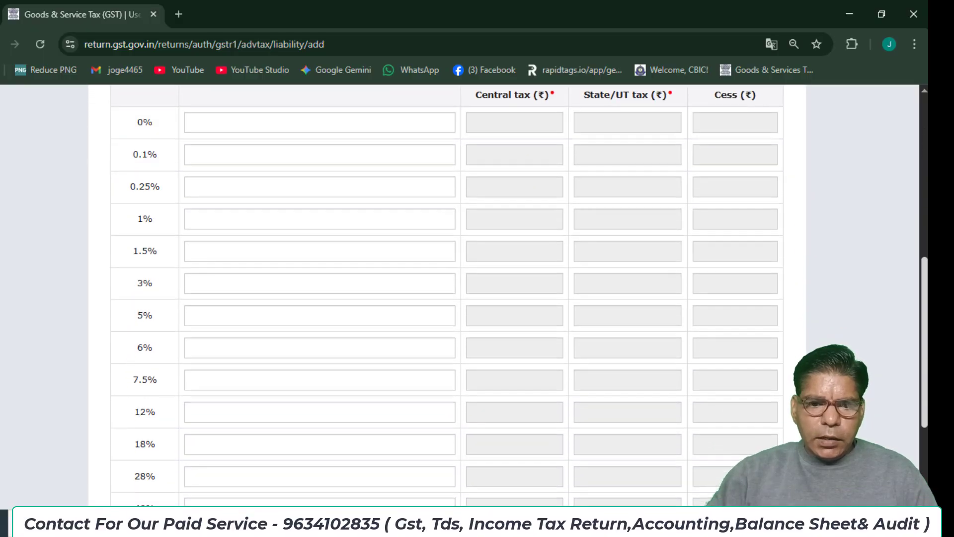
pyautogui.click(291, 366)
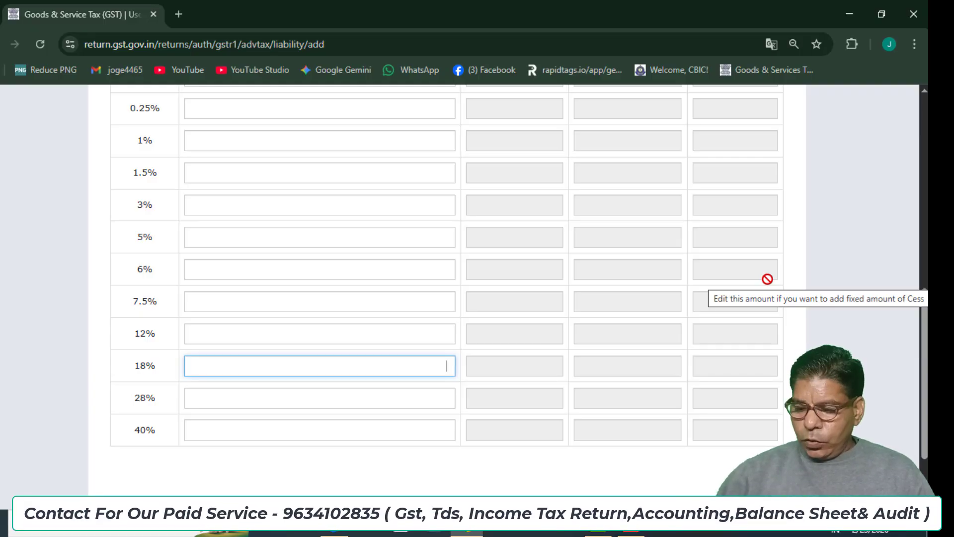
pyautogui.write('5000')
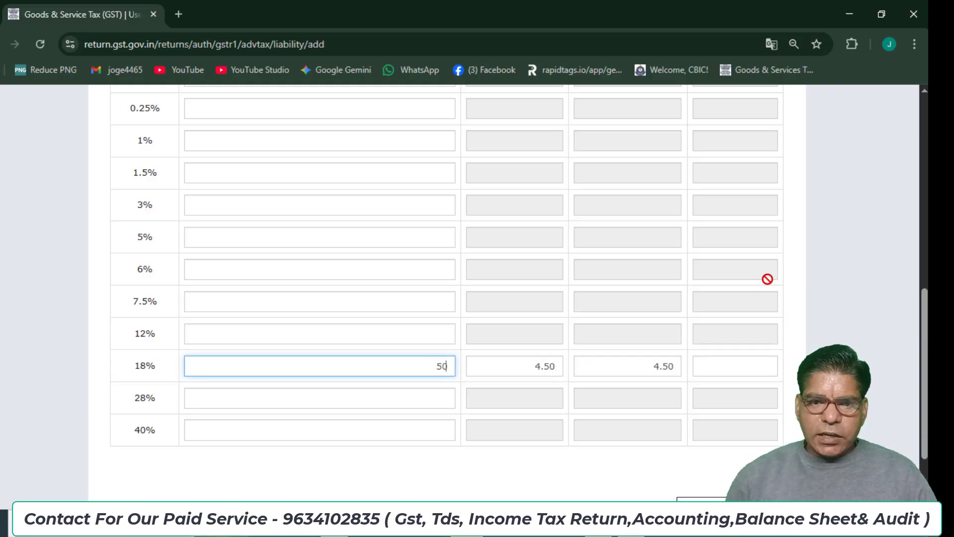
pyautogui.press('BackSpace')
pyautogui.press('BackSpace')
pyautogui.press('BackSpace')
pyautogui.press('BackSpace')
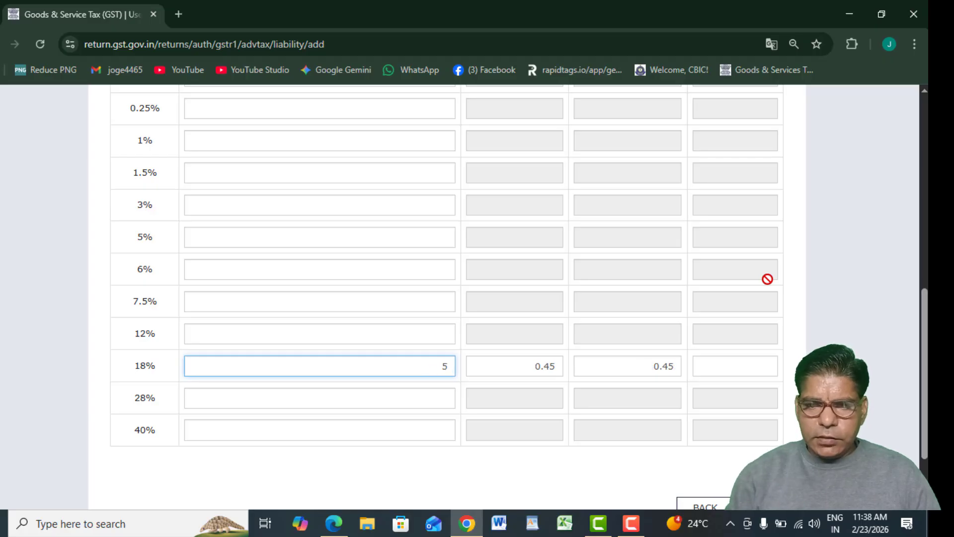
pyautogui.write('250000')
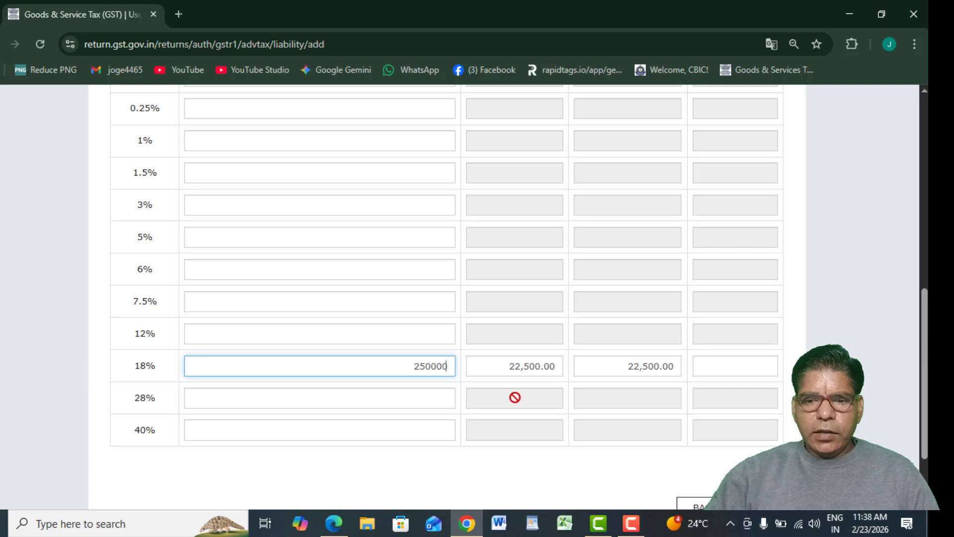
# Save the Uttar Pradesh advance record and return to the advances summary.
pyautogui.scroll(-2, 928, 356)
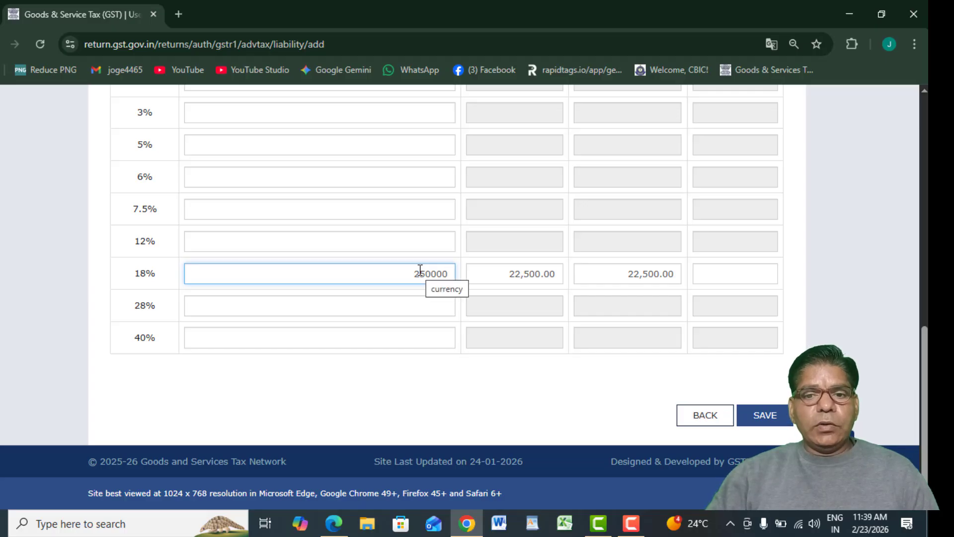
pyautogui.click(765, 415)
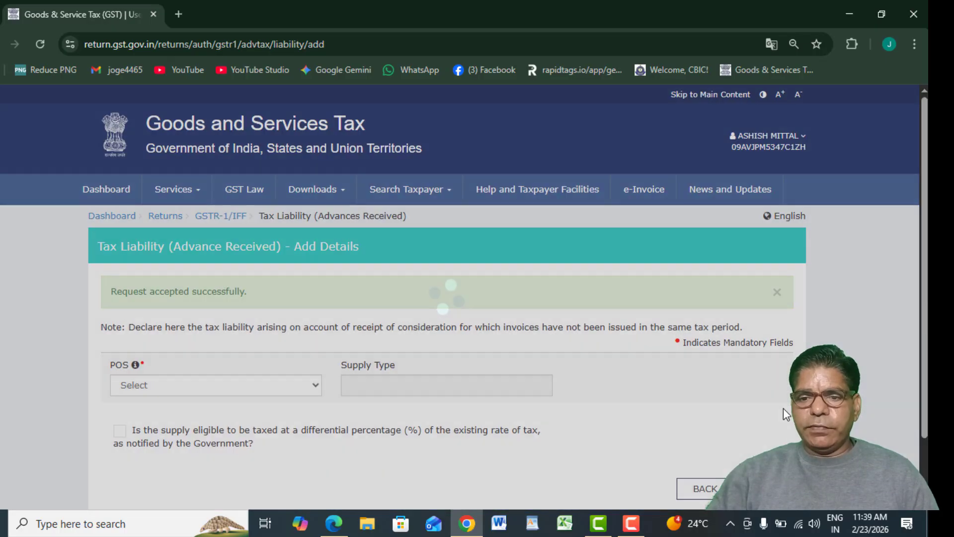
pyautogui.scroll(-2, 720, 437)
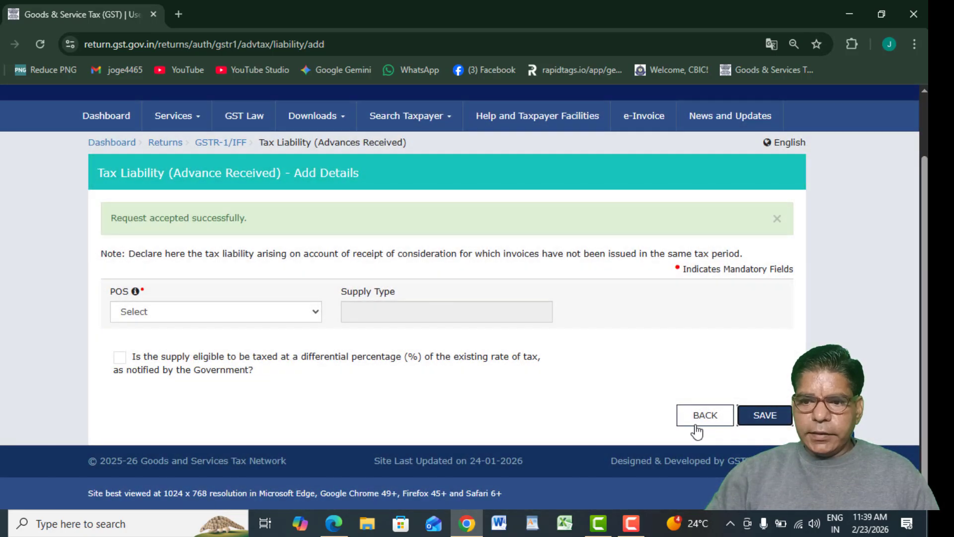
pyautogui.click(696, 426)
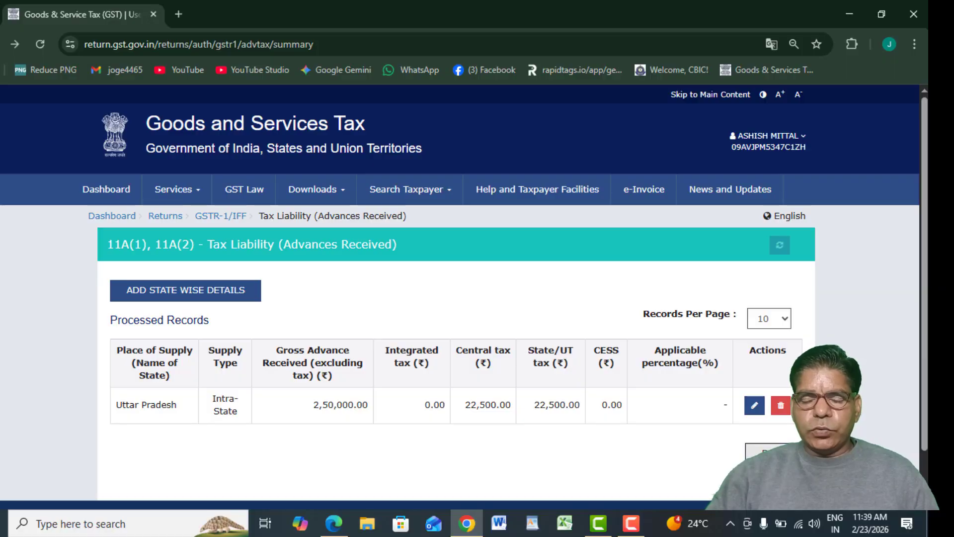
pyautogui.click(773, 453)
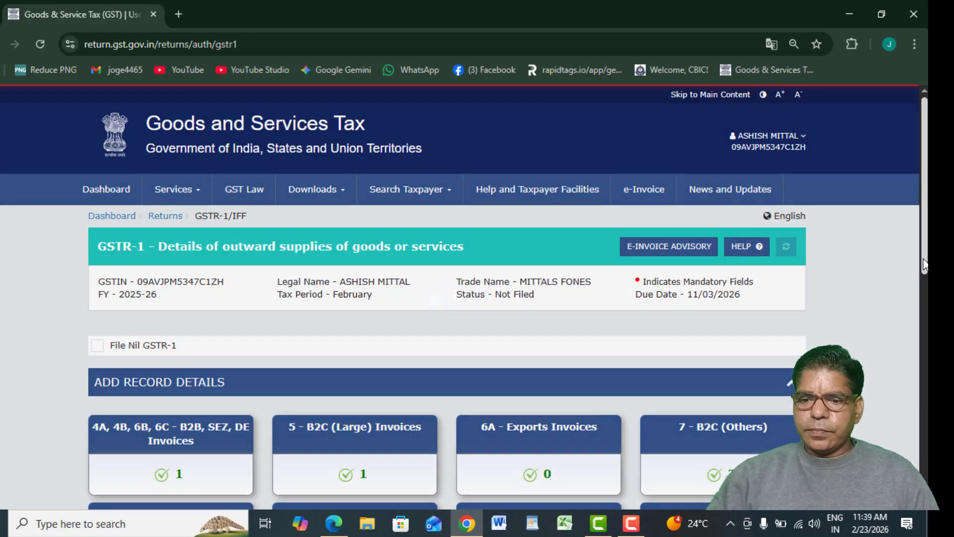
pyautogui.moveTo(925, 265); pyautogui.dragTo(925, 360)
pyautogui.scroll(-2, 736, 316)
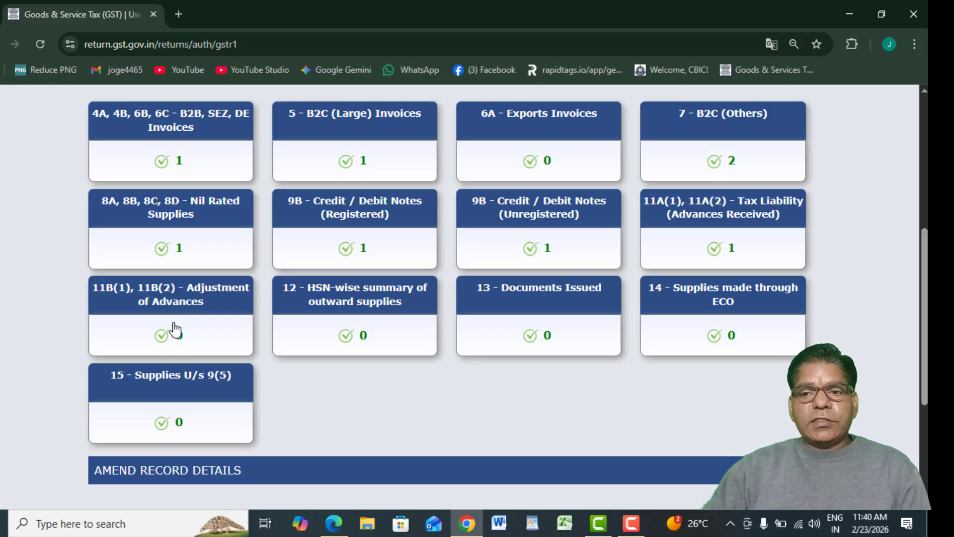
pyautogui.moveTo(686, 227)
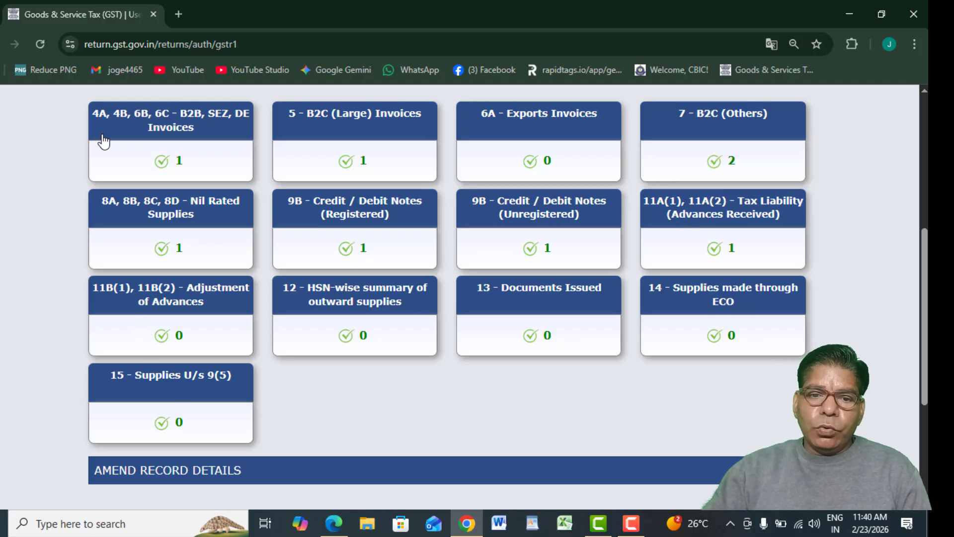
pyautogui.moveTo(103, 134)
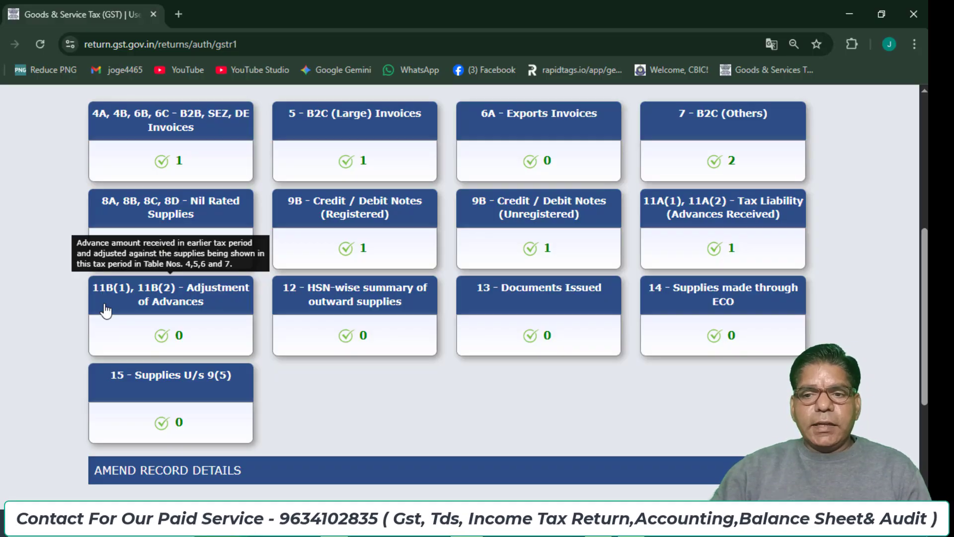
# Start a state-wise Adjustment of Advances entry with place of supply 09-Uttar Pradesh.
pyautogui.click(173, 301)
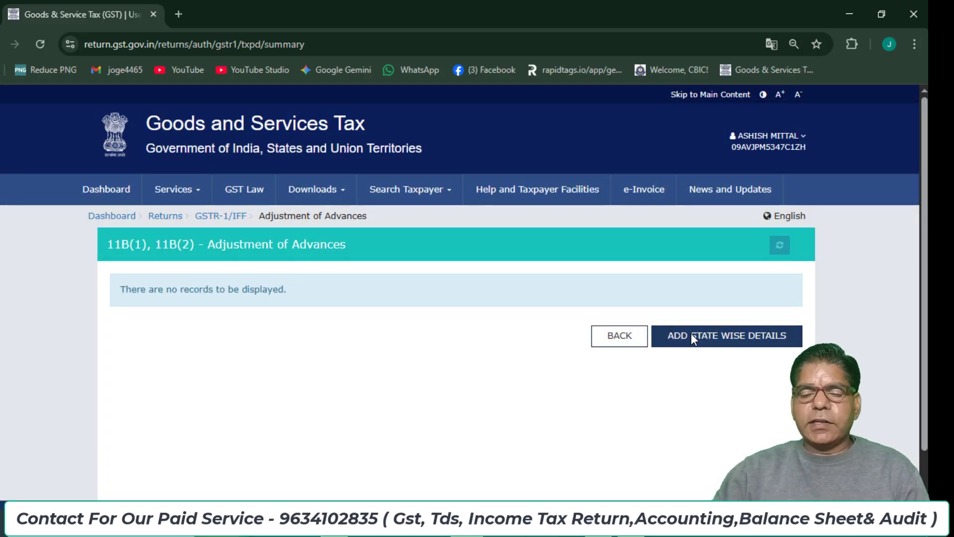
pyautogui.click(692, 333)
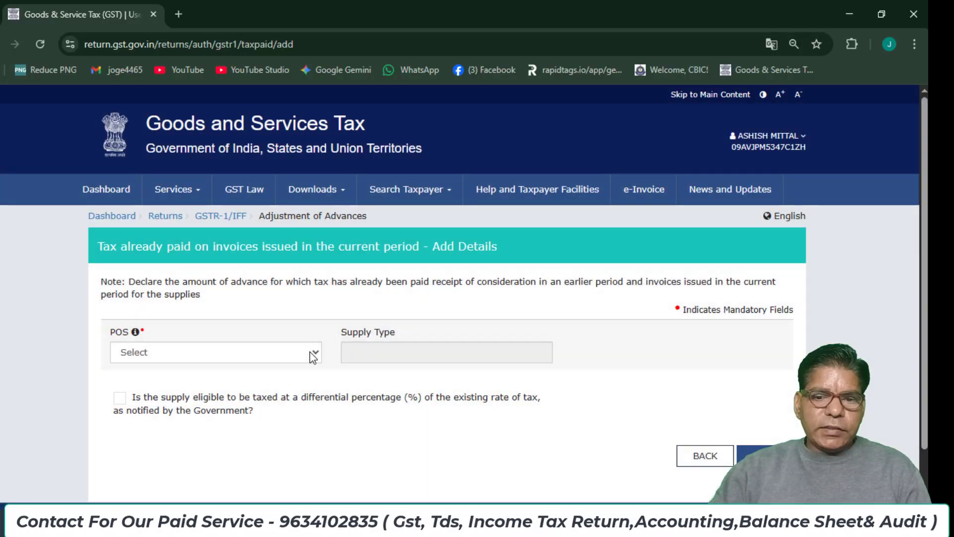
pyautogui.click(312, 353)
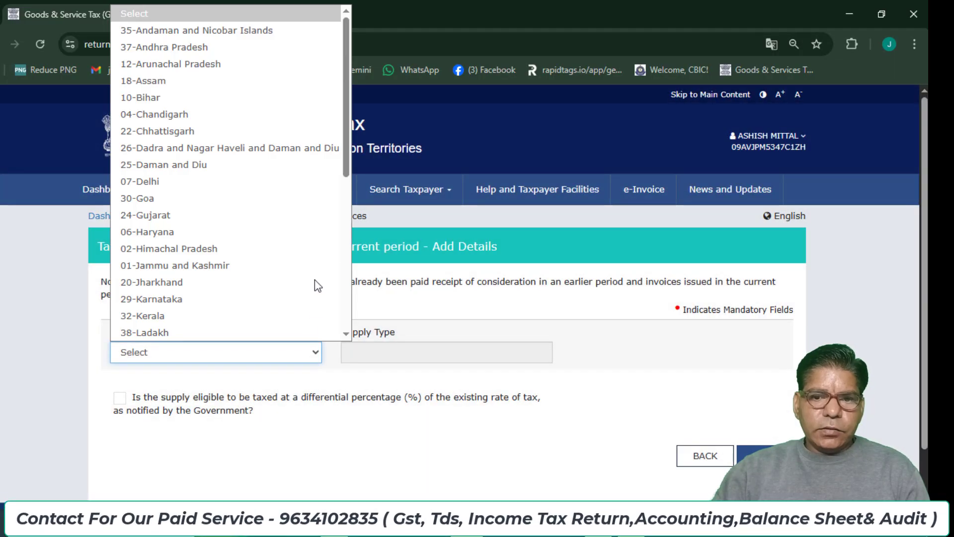
pyautogui.moveTo(345, 136); pyautogui.dragTo(368, 300)
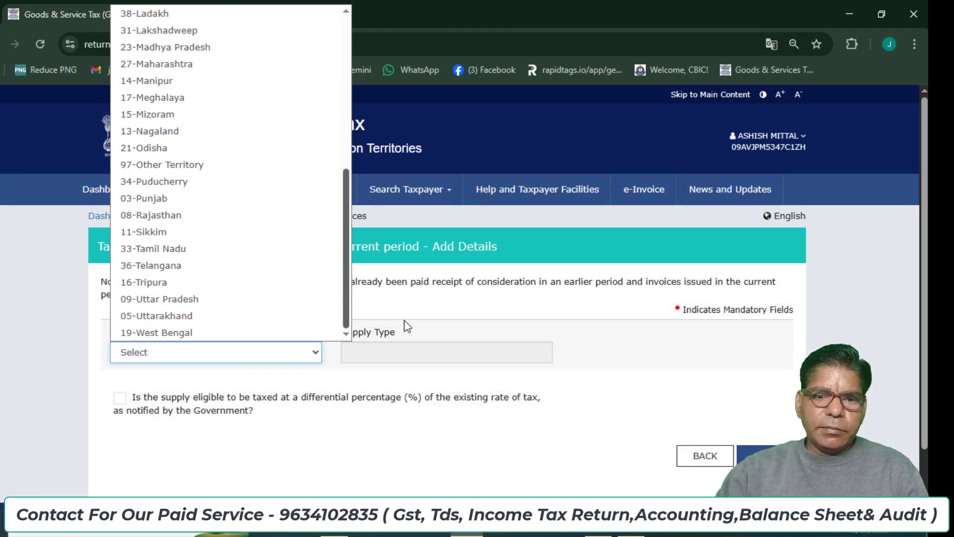
pyautogui.click(228, 305)
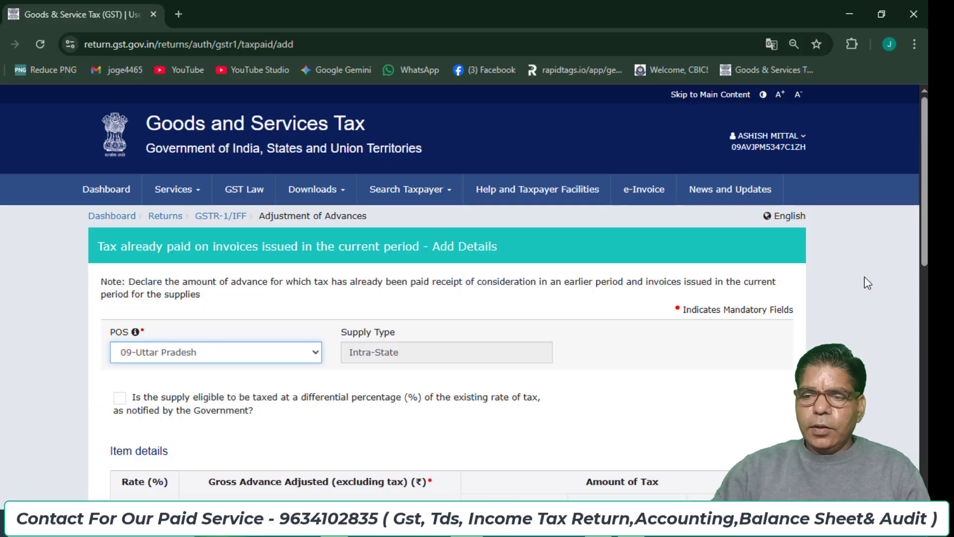
pyautogui.moveTo(926, 236); pyautogui.dragTo(926, 424)
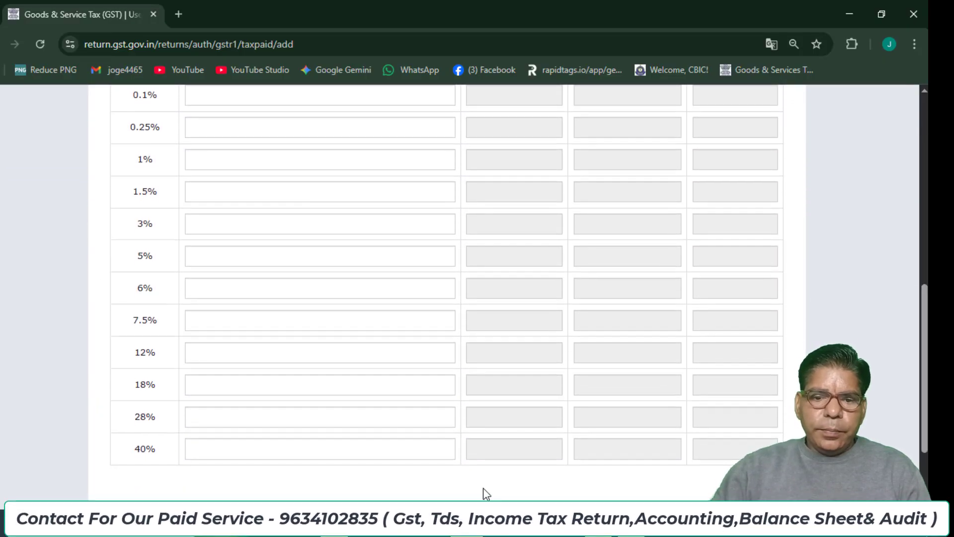
# Enter 2,00,000 as the gross advance adjusted in the 18% row.
pyautogui.click(218, 382)
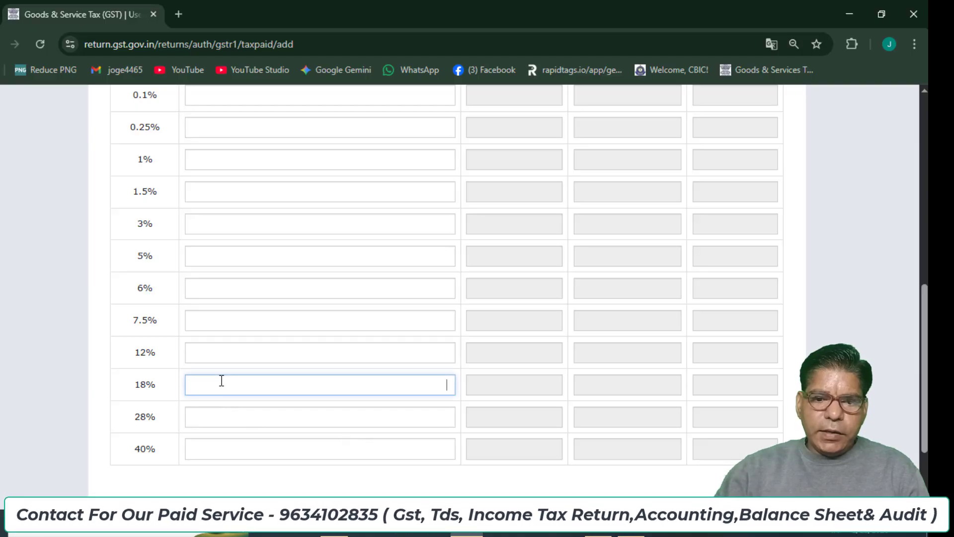
pyautogui.write('250000')
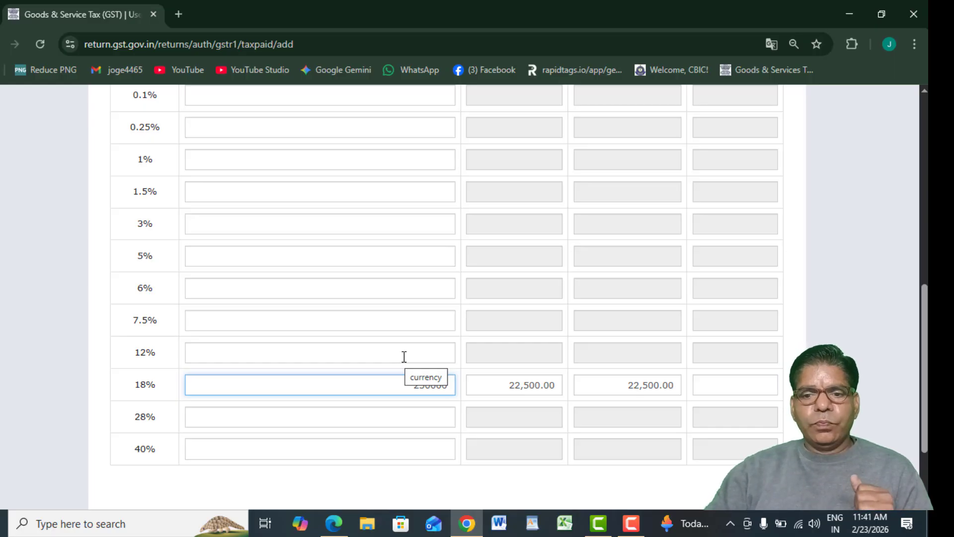
pyautogui.press('BackSpace')
pyautogui.press('BackSpace')
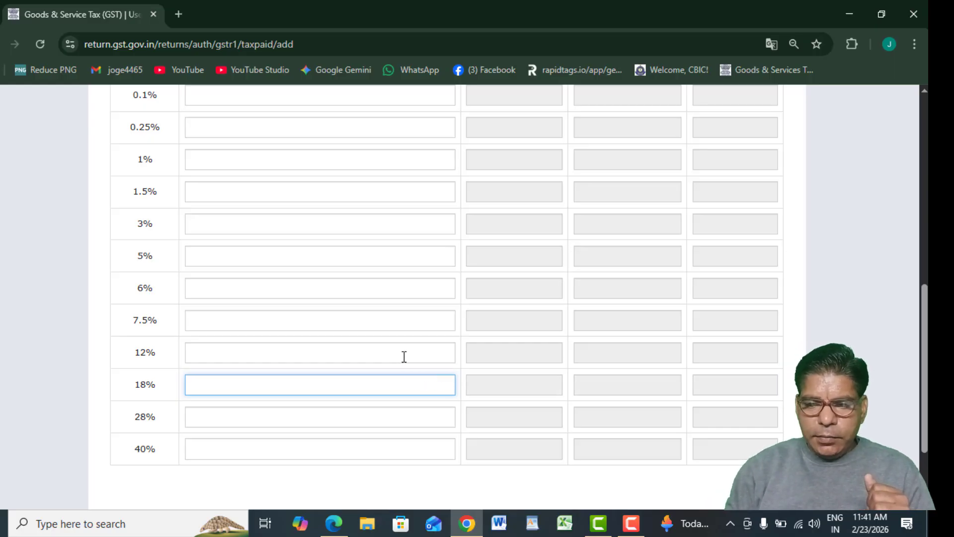
pyautogui.write('200')
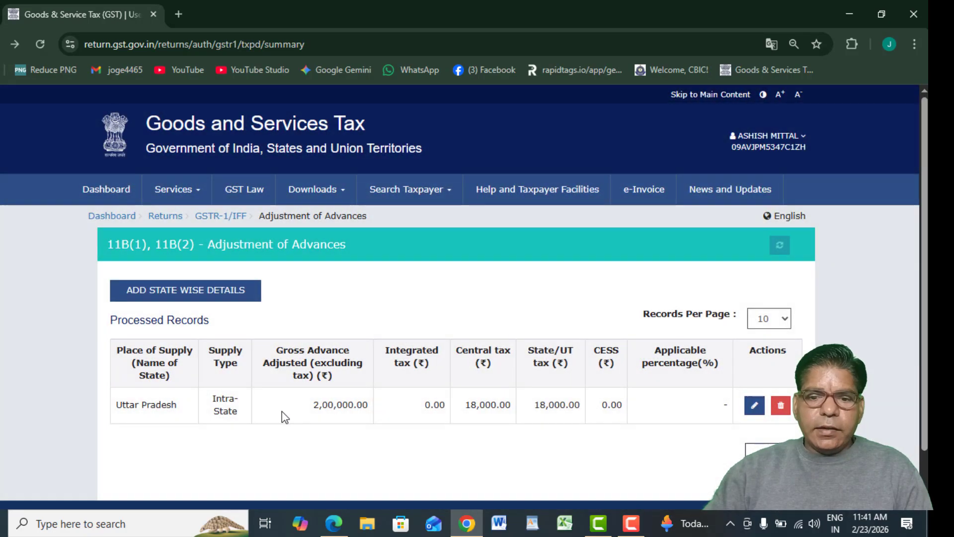
pyautogui.click(769, 452)
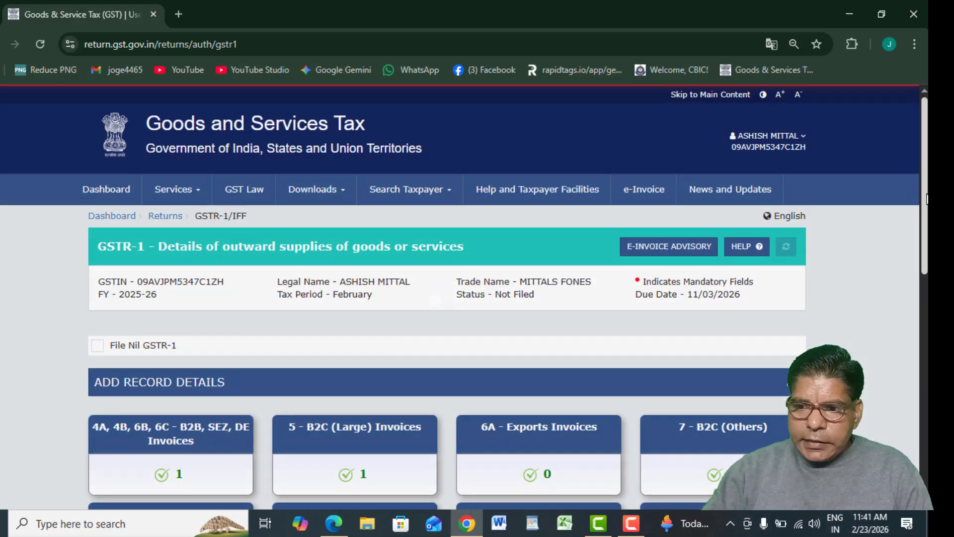
pyautogui.moveTo(925, 204); pyautogui.dragTo(924, 240)
pyautogui.scroll(-3, 447, 297)
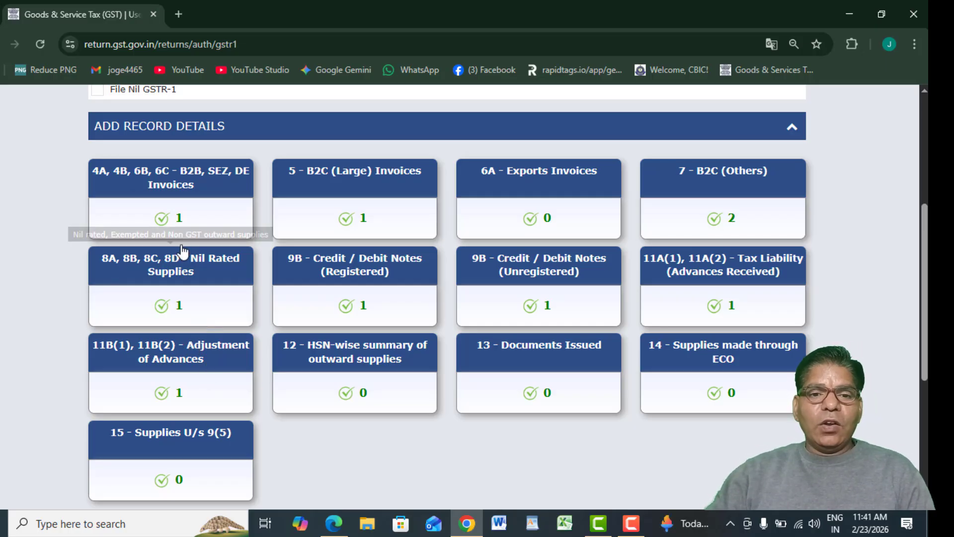
pyautogui.click(146, 187)
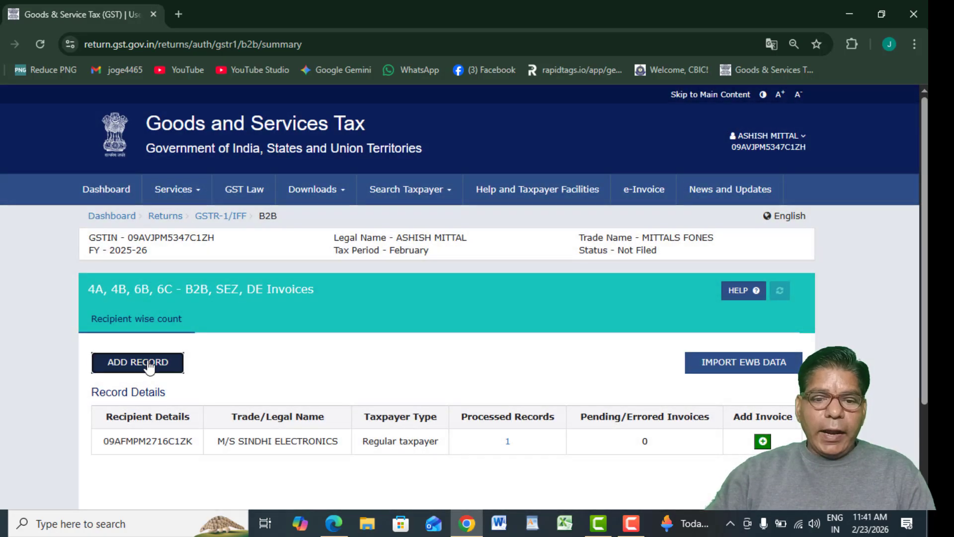
pyautogui.click(142, 357)
pyautogui.scroll(-2, 290, 411)
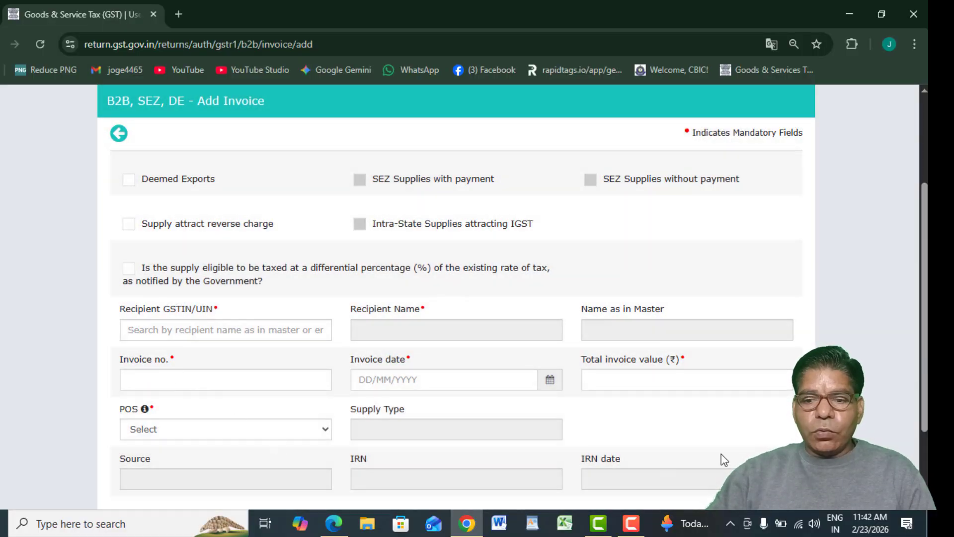
pyautogui.scroll(-2, 746, 423)
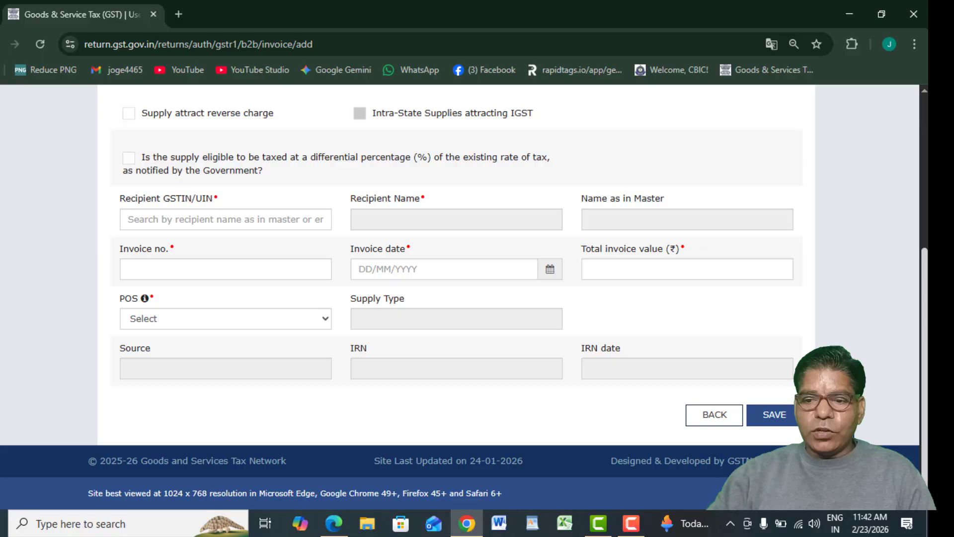
pyautogui.click(703, 421)
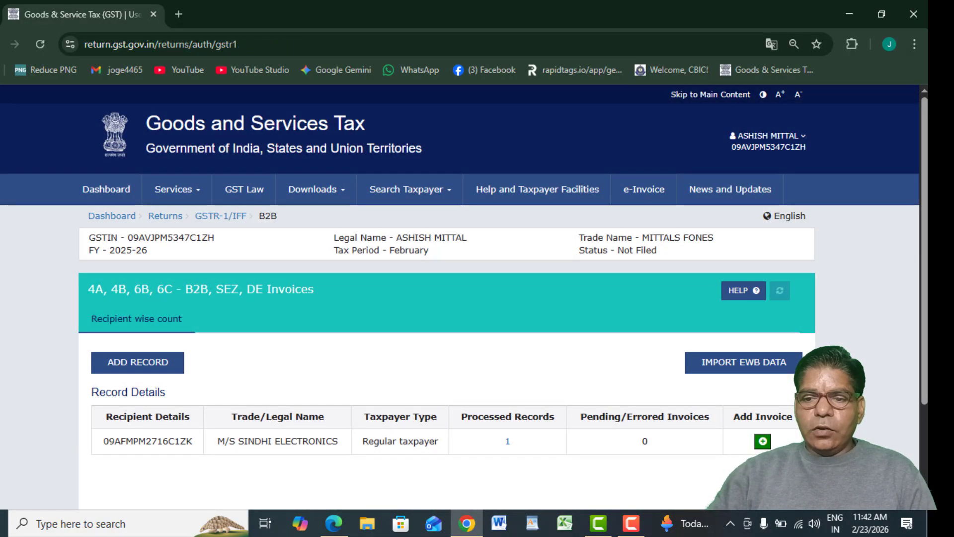
pyautogui.click(782, 483)
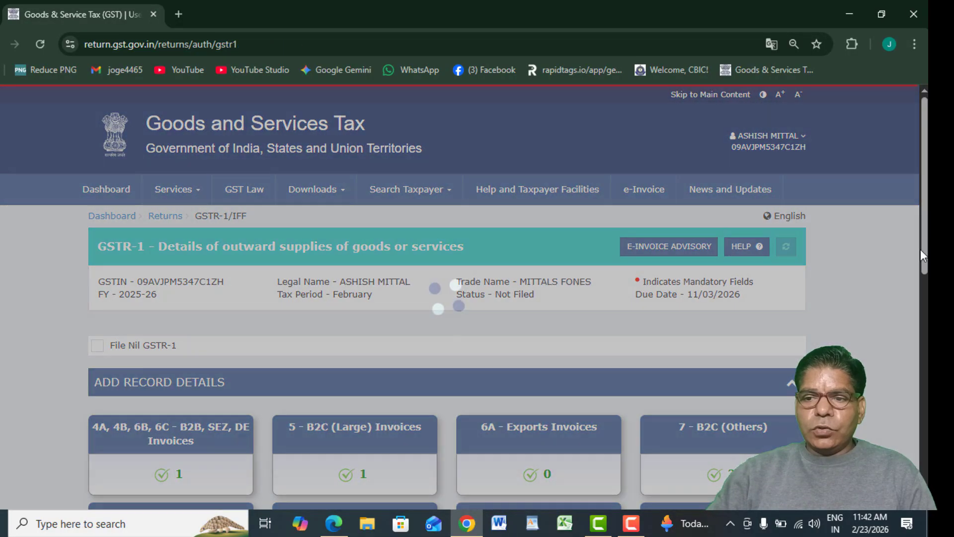
pyautogui.moveTo(924, 256); pyautogui.dragTo(924, 411)
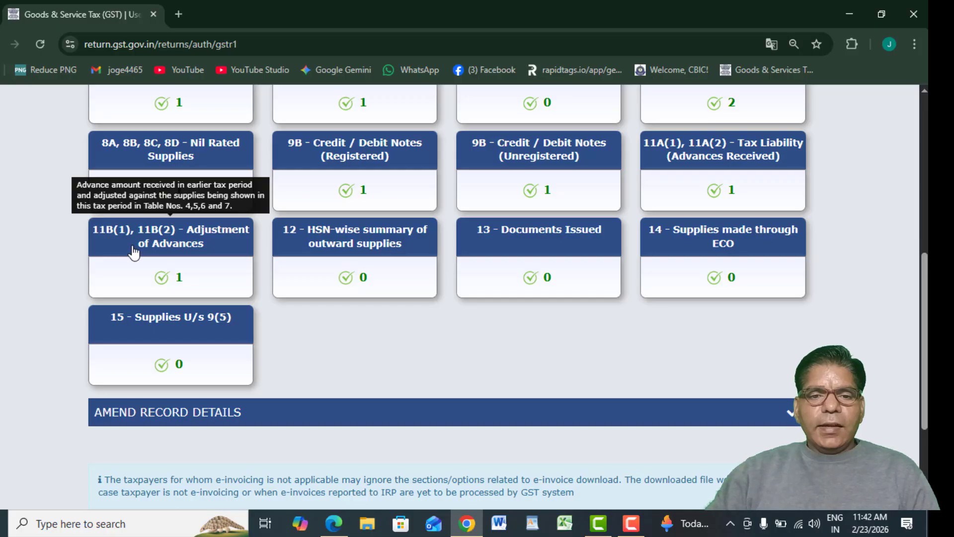
# Open the 12 - HSN-wise summary and settle on the B2B Supplies tab.
pyautogui.click(308, 253)
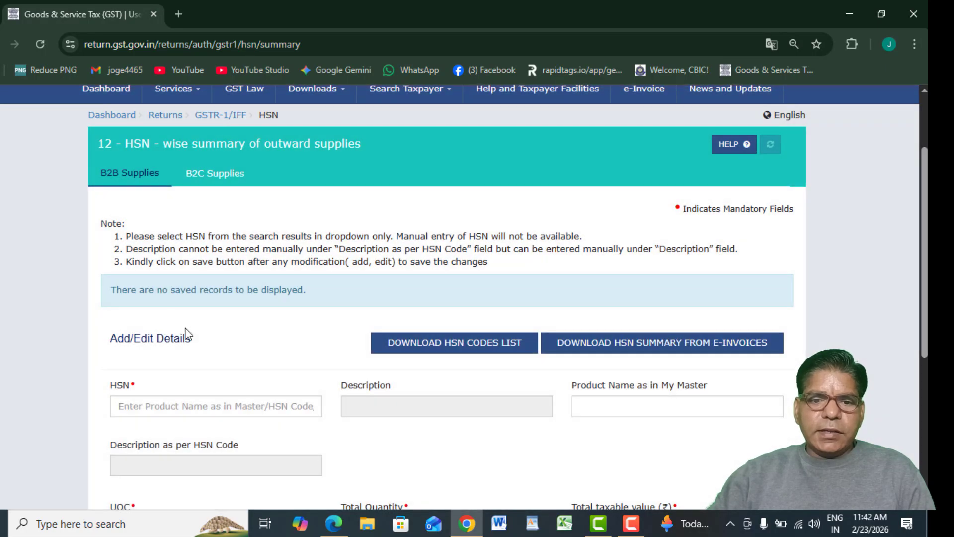
pyautogui.scroll(-1, 919, 278)
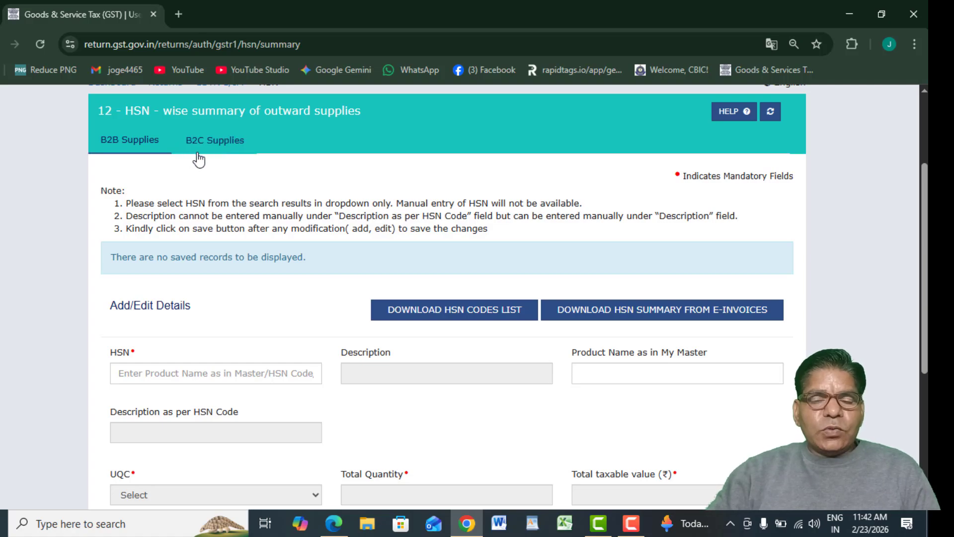
pyautogui.click(133, 144)
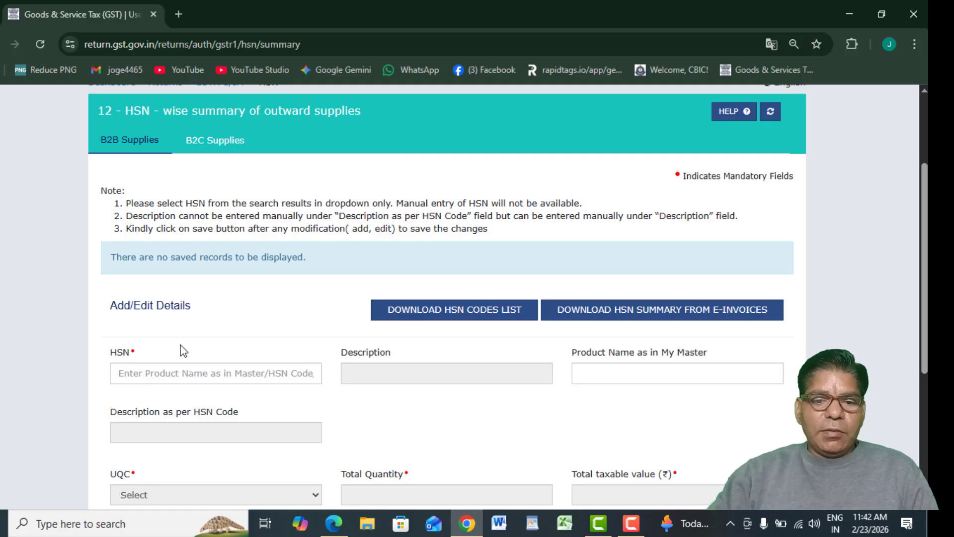
pyautogui.click(202, 144)
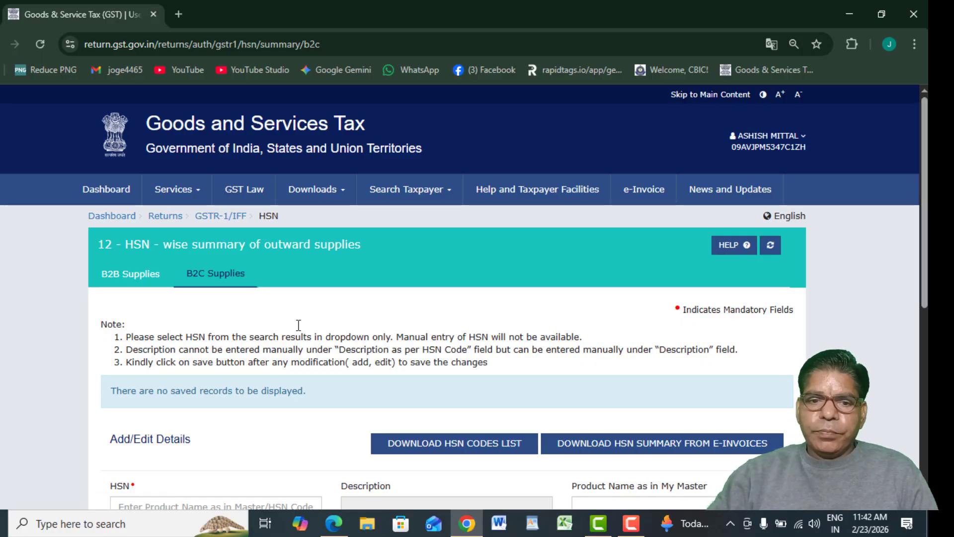
pyautogui.click(147, 274)
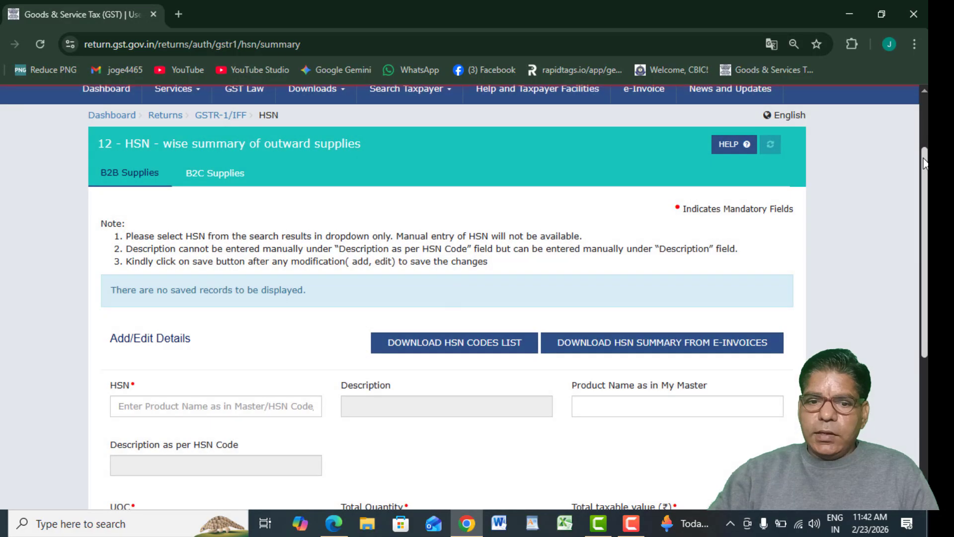
pyautogui.scroll(-2, 213, 401)
# Enter HSN 8410 with unit PCS-PIECES, quantity 1 and taxable value 5,000.
pyautogui.click(196, 302)
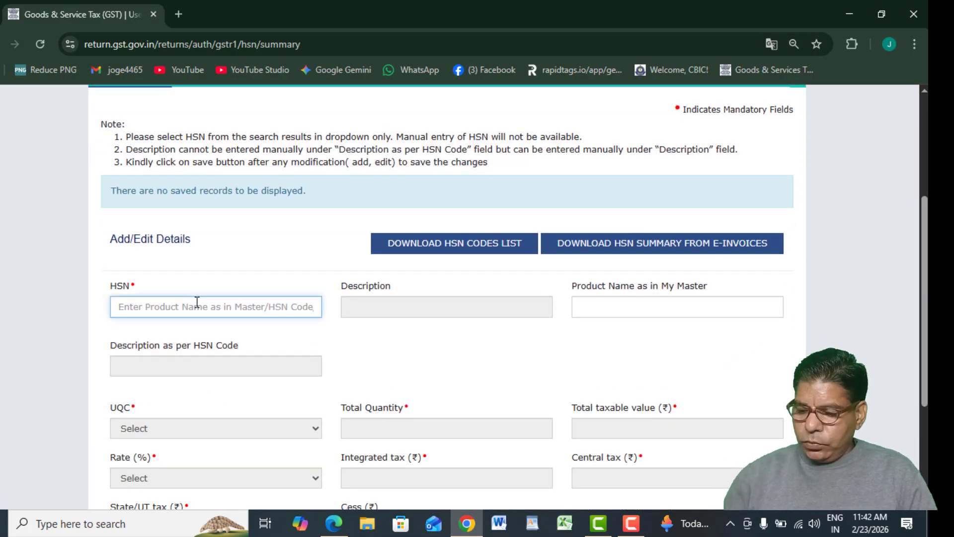
pyautogui.write('841')
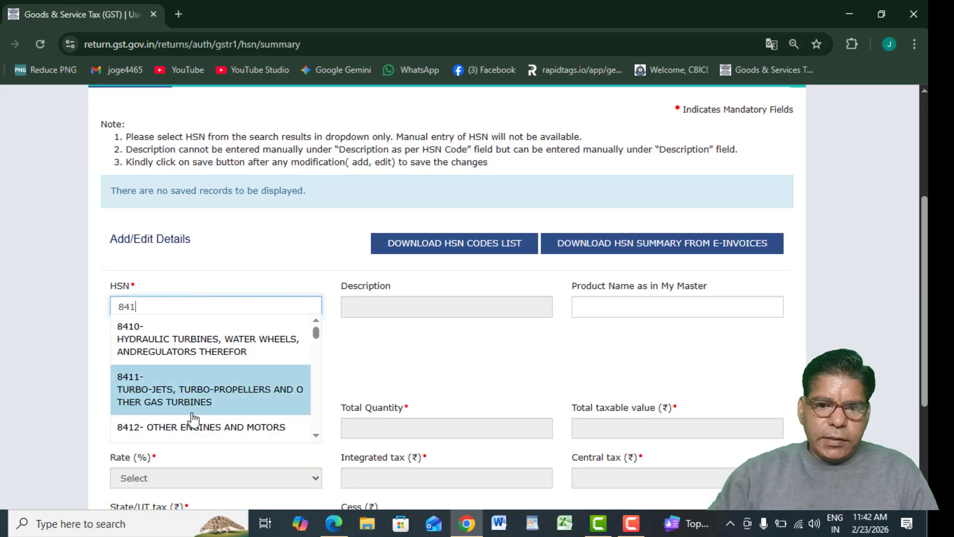
pyautogui.click(169, 350)
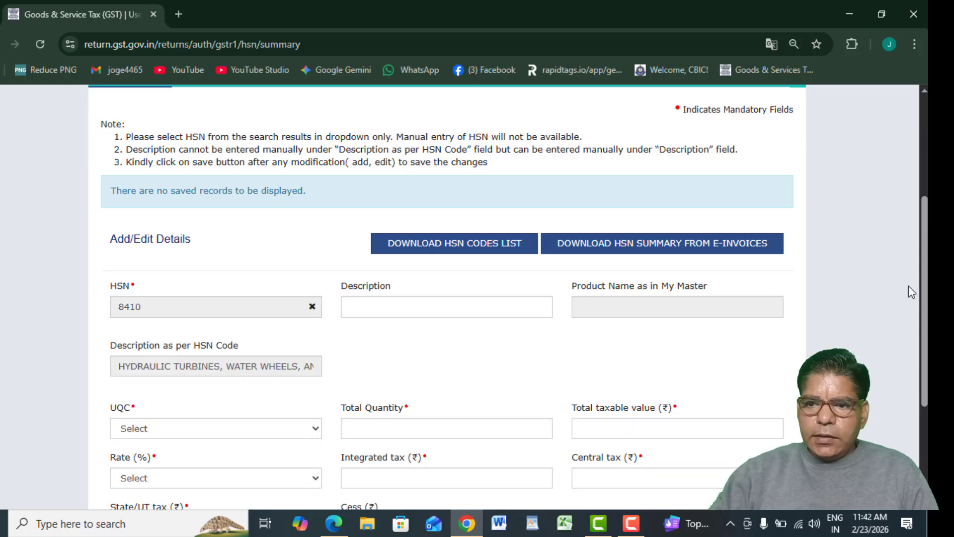
pyautogui.scroll(-2, 122, 371)
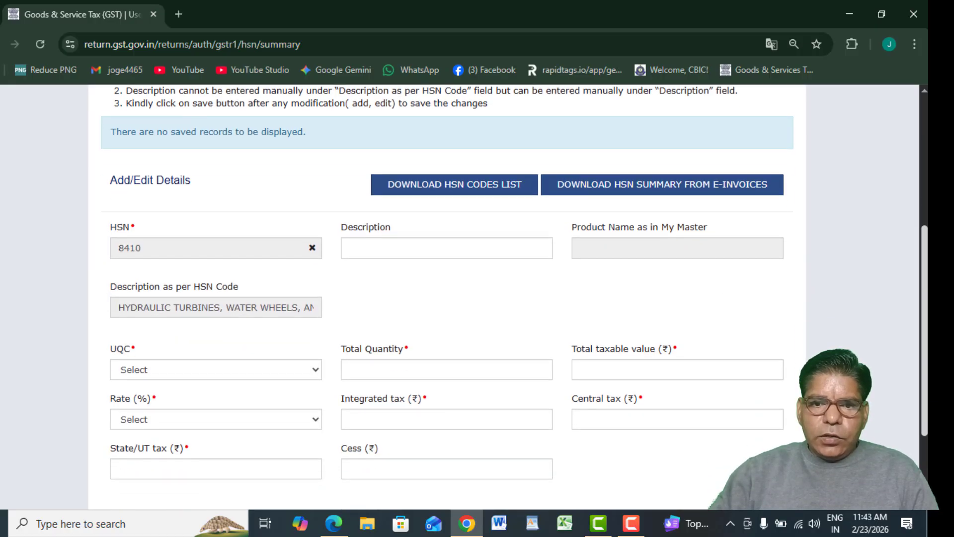
pyautogui.click(147, 325)
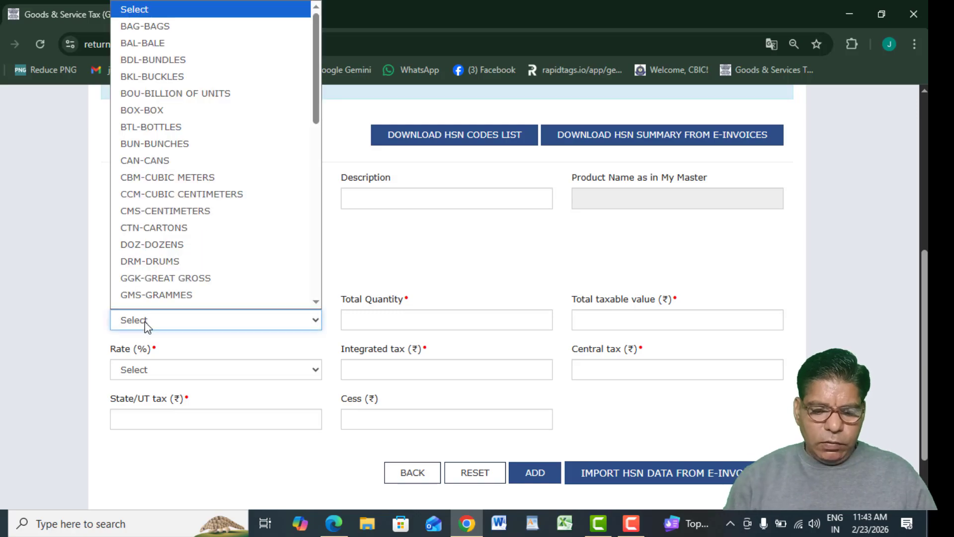
pyautogui.write('pcs')
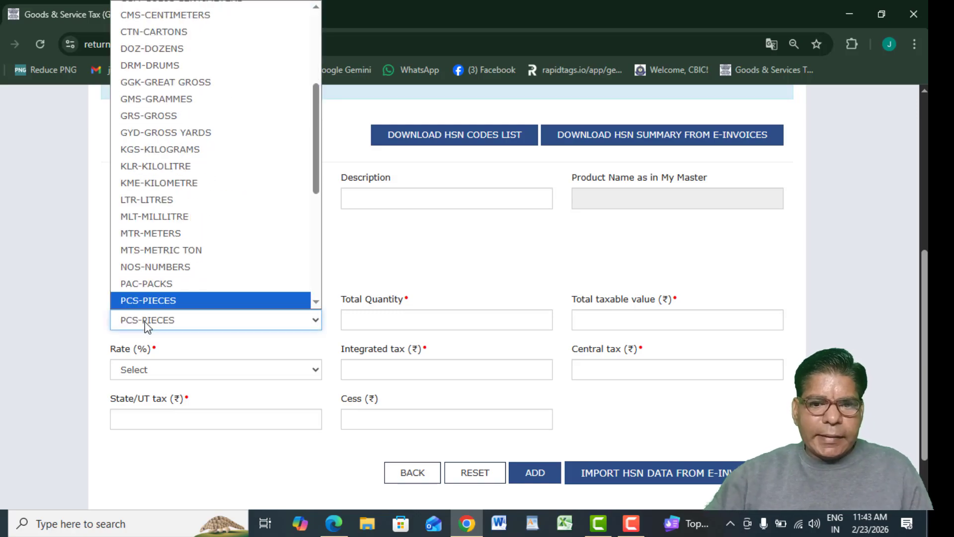
pyautogui.press('Return')
pyautogui.click(371, 320)
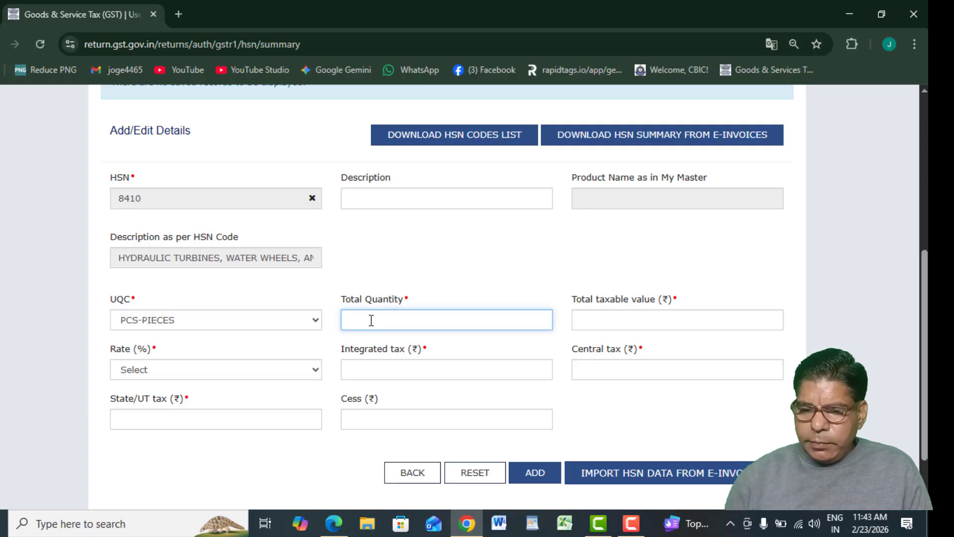
pyautogui.press('Tab')
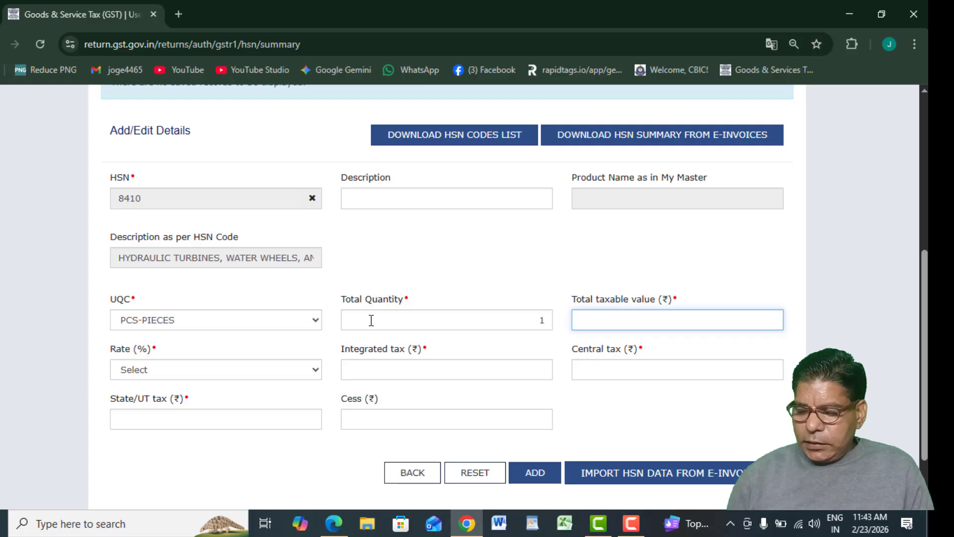
pyautogui.write('5000')
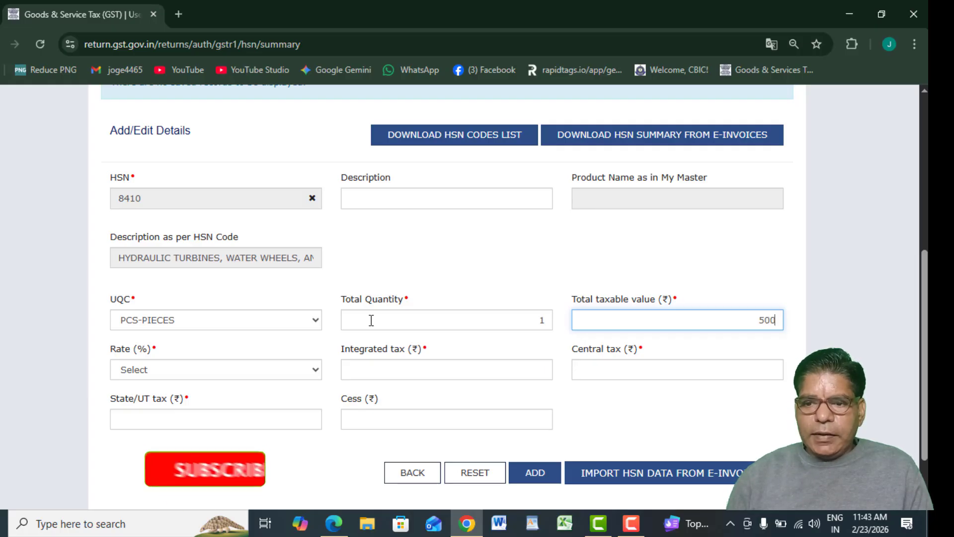
# Set rate 18% with integrated tax 0, central tax 9,000 and State/UT tax 900.
pyautogui.click(205, 377)
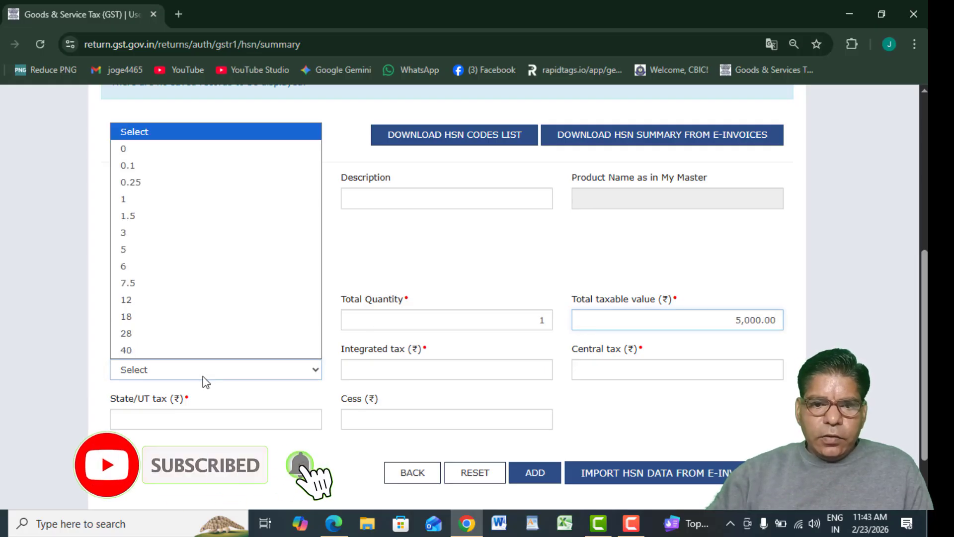
pyautogui.click(148, 315)
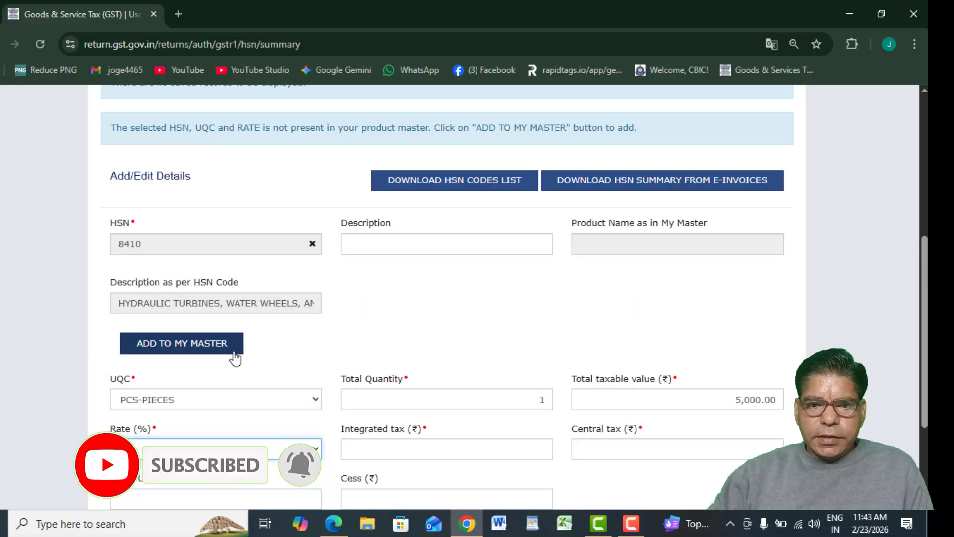
pyautogui.click(452, 453)
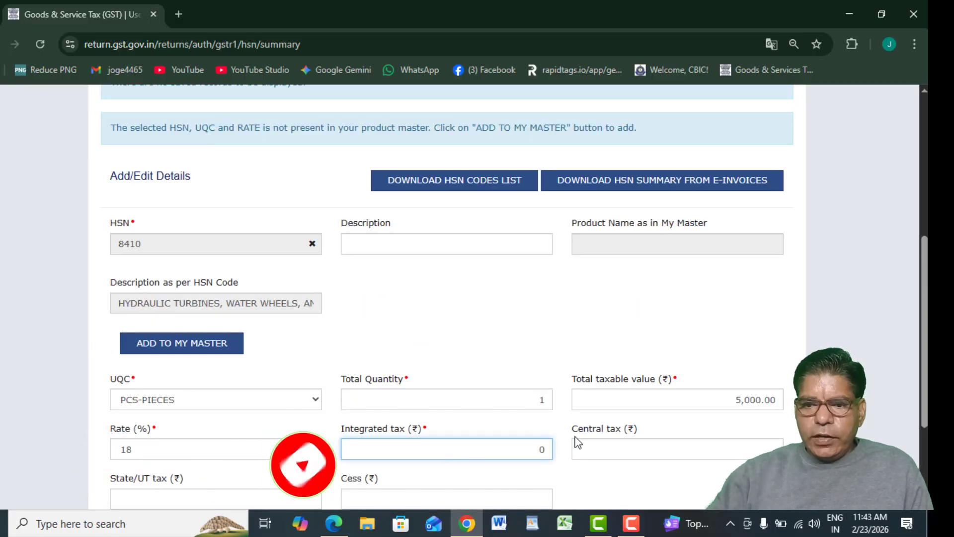
pyautogui.click(639, 456)
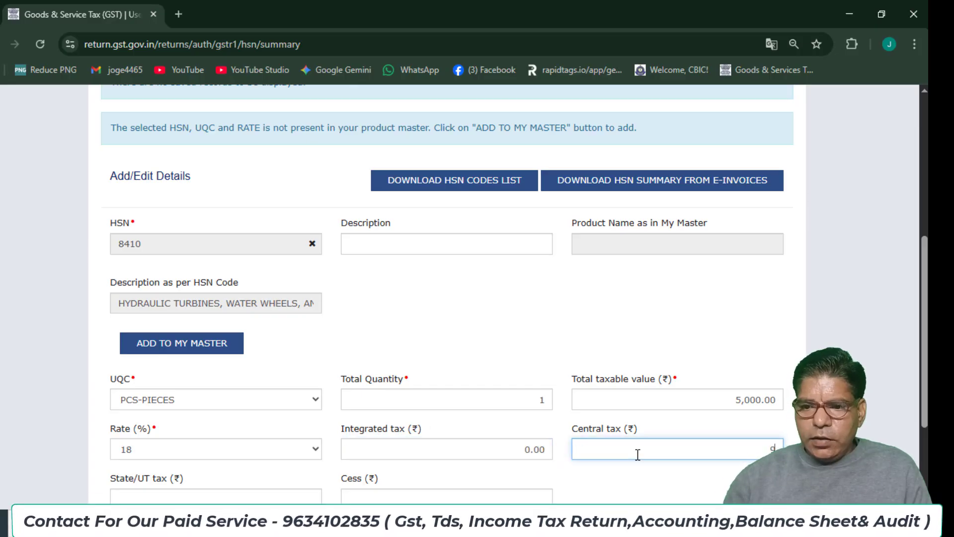
pyautogui.click(187, 496)
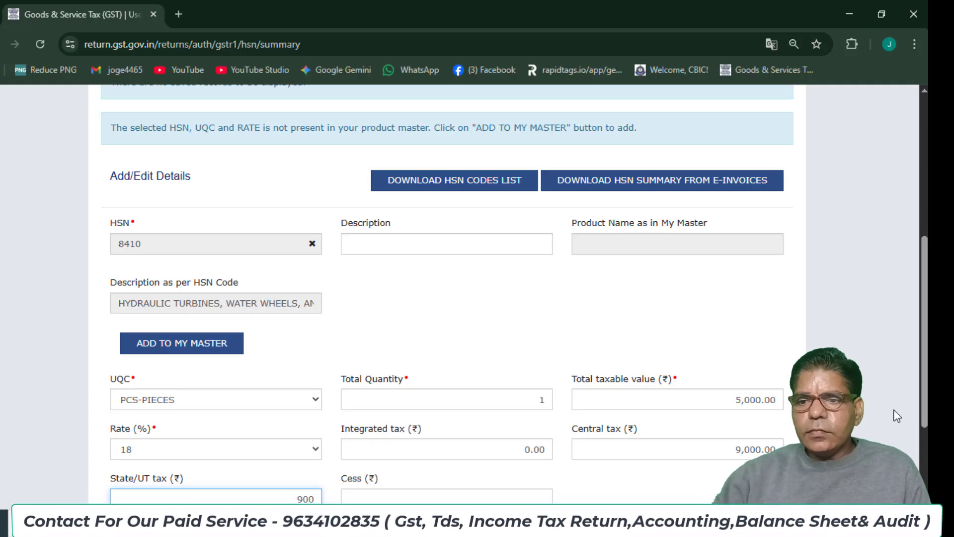
pyautogui.scroll(-2, 926, 357)
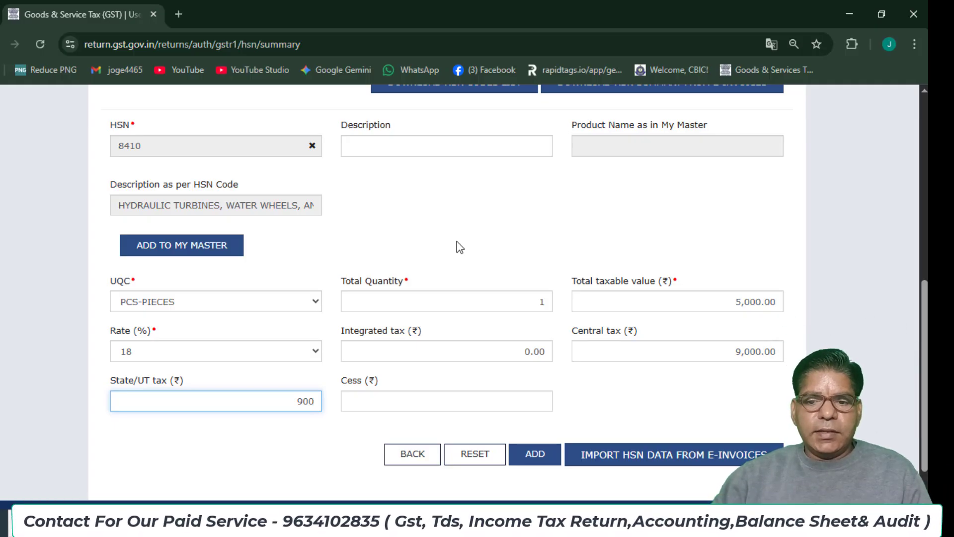
# Add the HSN 8410 row to the list and save the HSN summary.
pyautogui.click(534, 454)
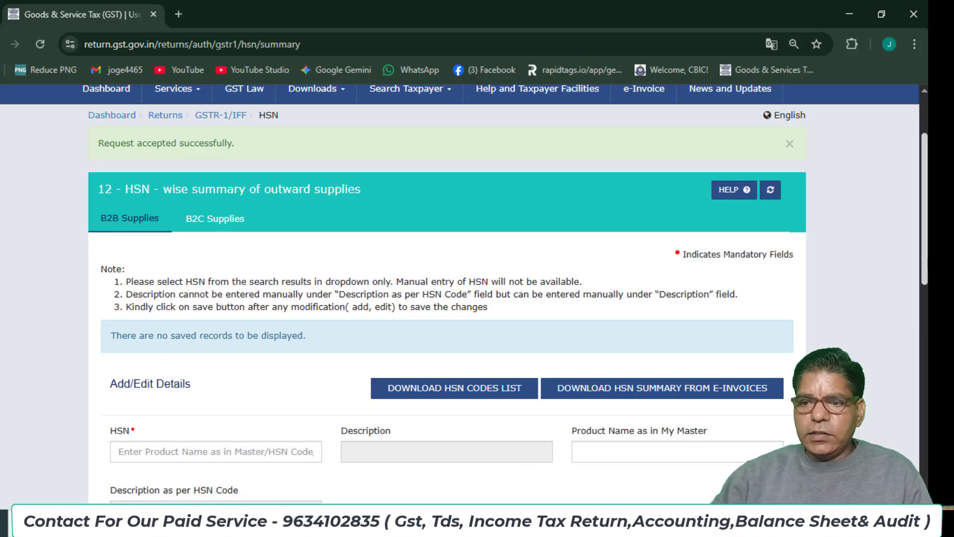
pyautogui.scroll(-10, 720, 445)
pyautogui.scroll(-1, 661, 401)
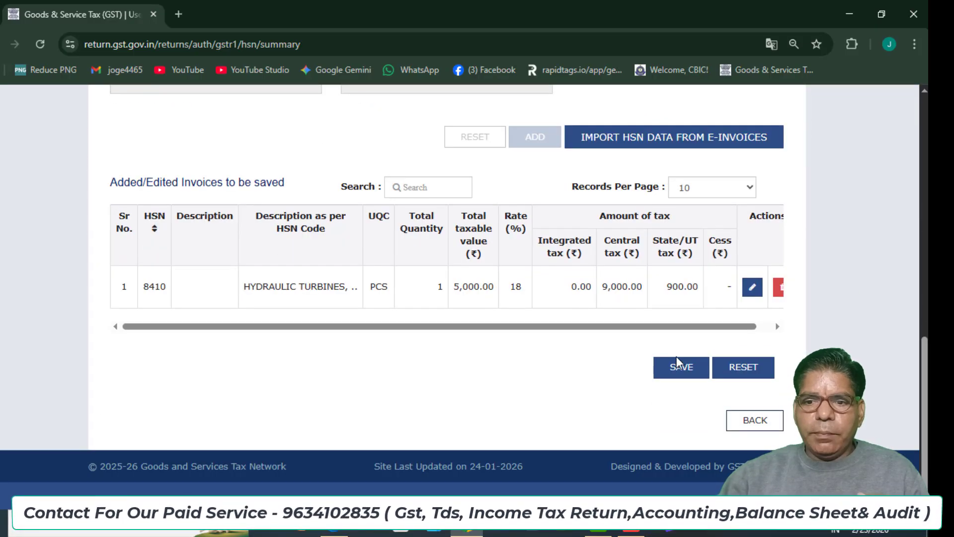
pyautogui.click(677, 365)
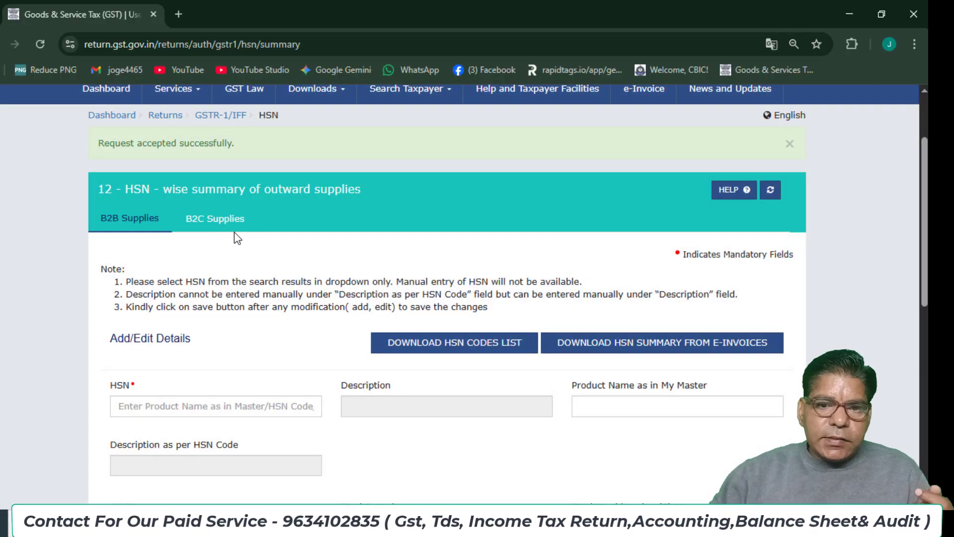
# Check the B2C Supplies tab, then go back to the GSTR-1 record tiles.
pyautogui.click(213, 219)
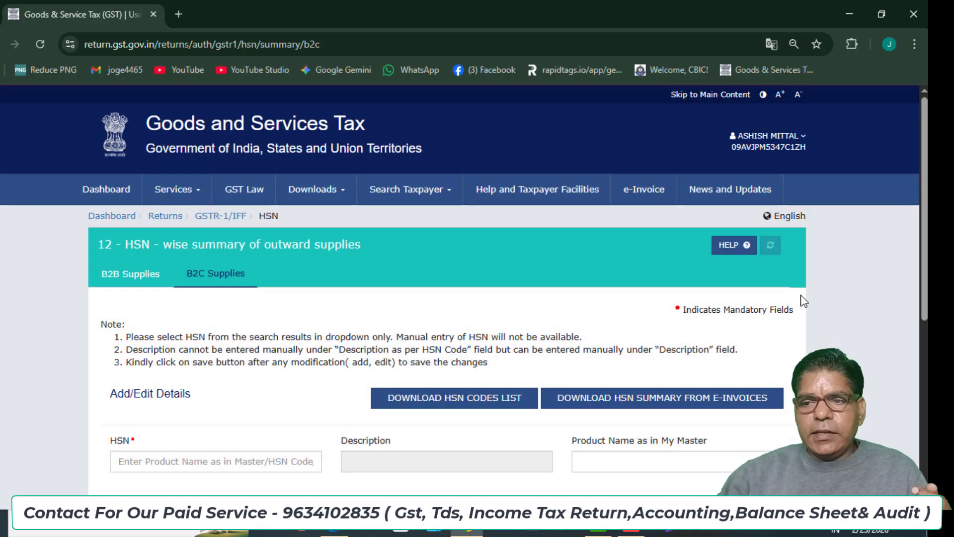
pyautogui.scroll(-5, 357, 237)
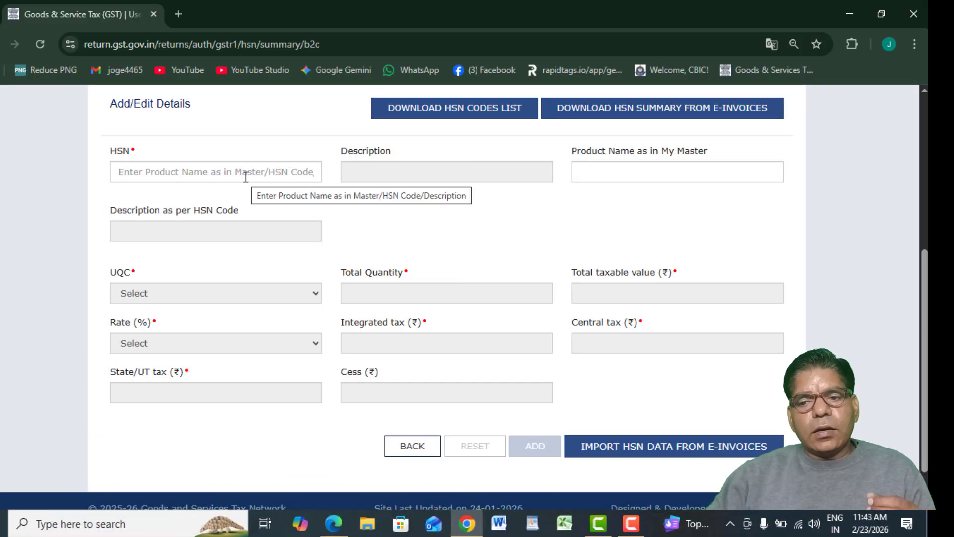
pyautogui.click(420, 446)
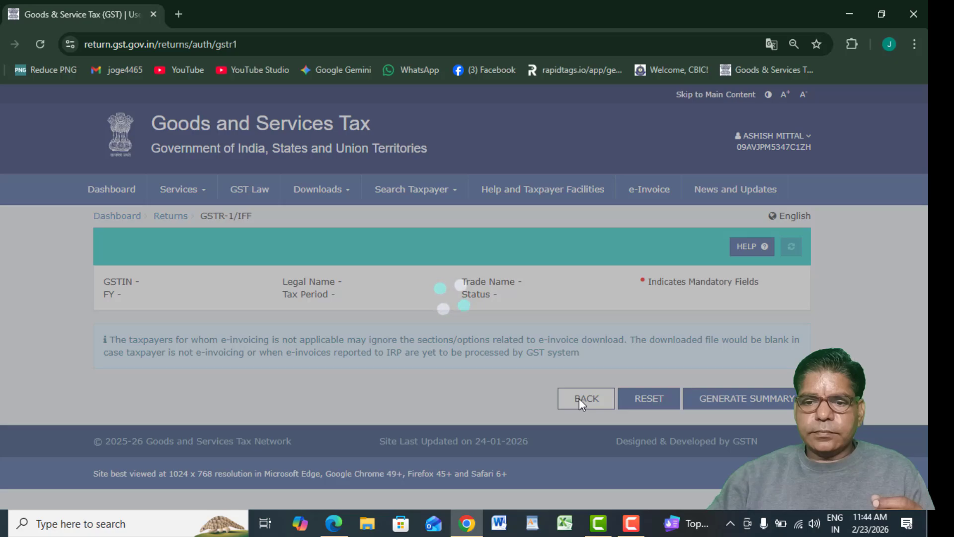
pyautogui.scroll(-8, 572, 377)
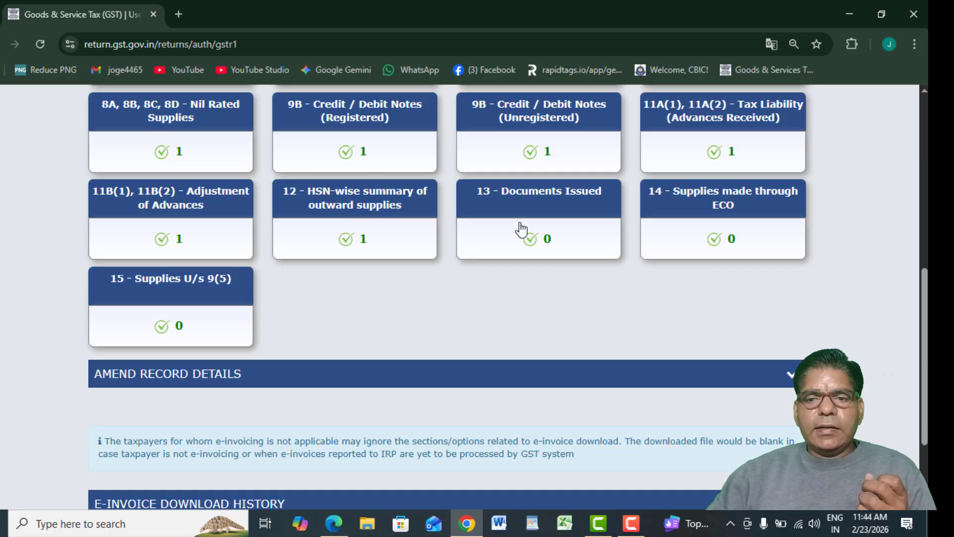
# Add an outward-supply invoice row in Documents Issued: serials 122–125, 4 total, 1 cancelled.
pyautogui.click(513, 221)
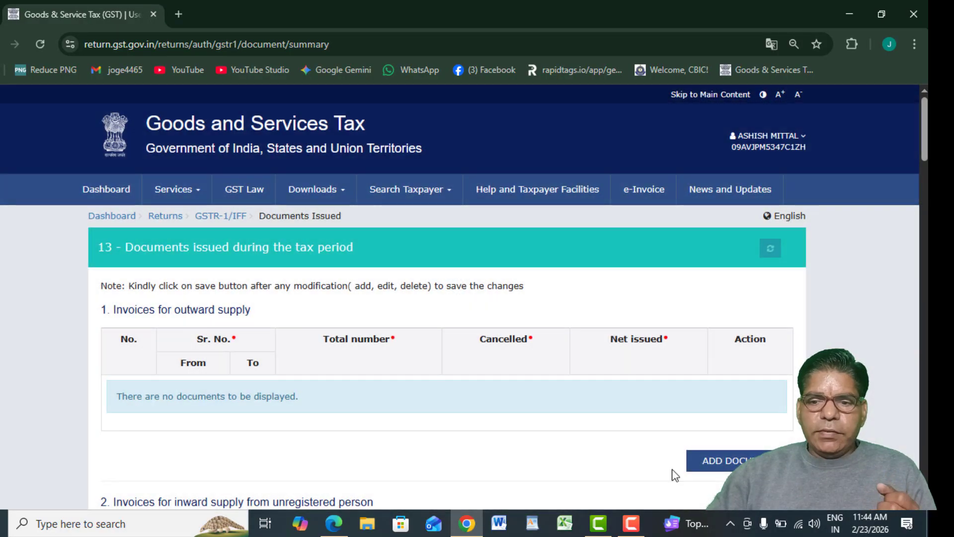
pyautogui.click(724, 465)
pyautogui.click(189, 400)
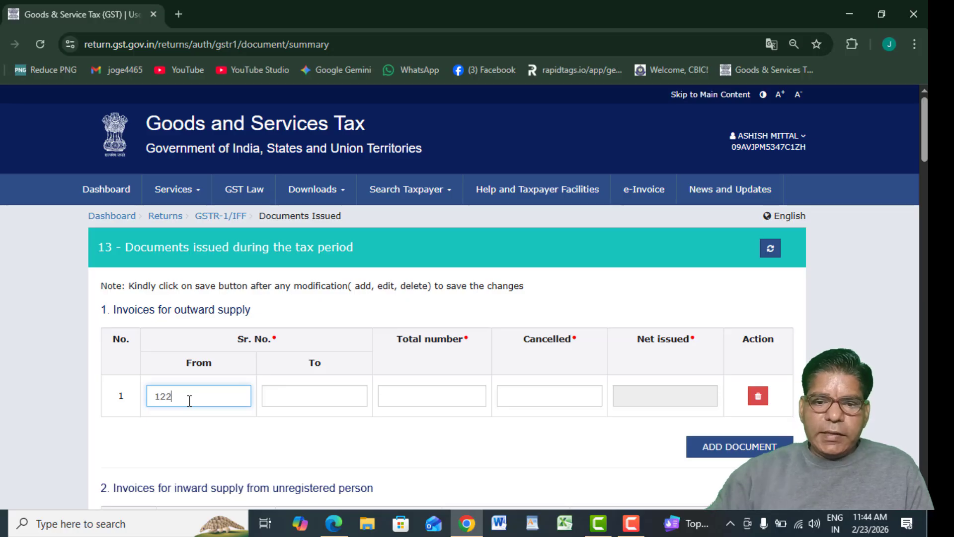
pyautogui.click(300, 401)
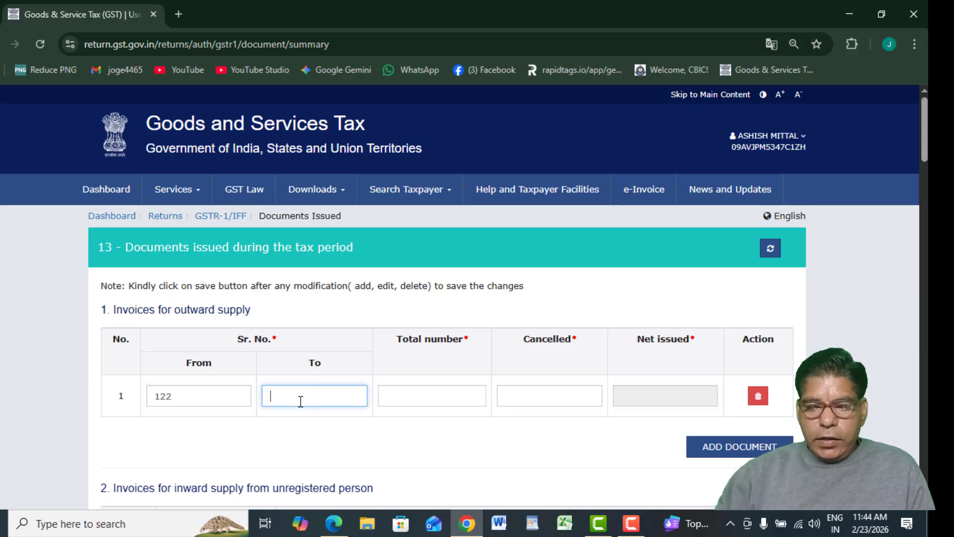
pyautogui.click(464, 396)
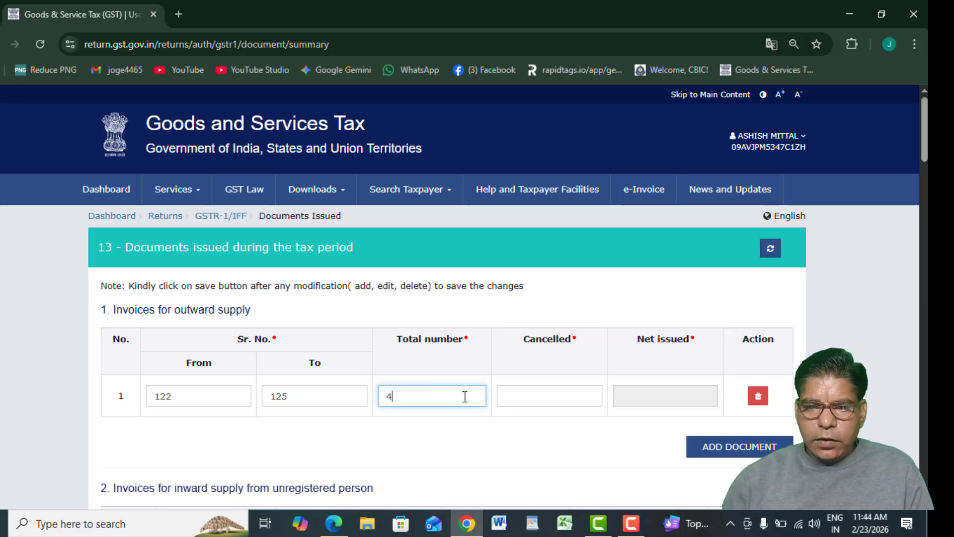
pyautogui.click(544, 392)
pyautogui.write('1')
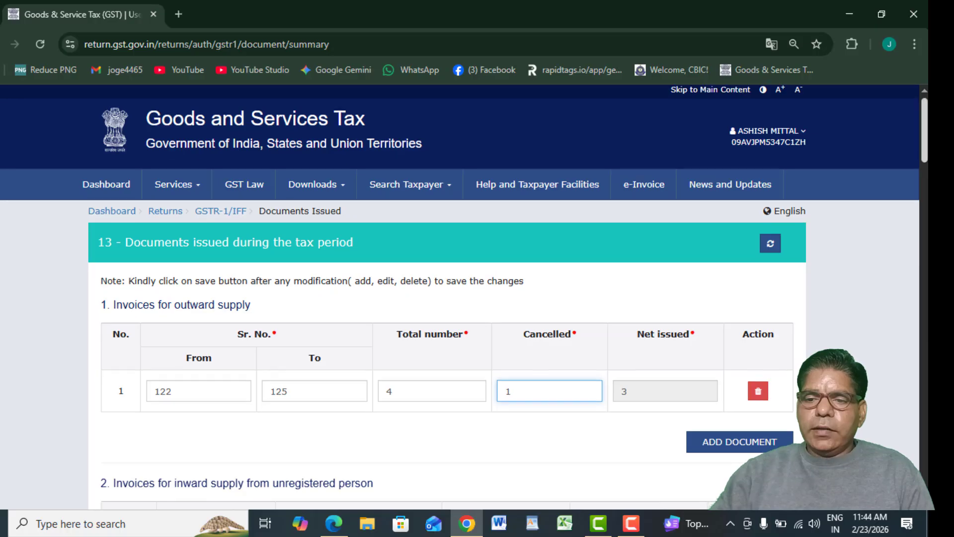
pyautogui.scroll(-20, 766, 427)
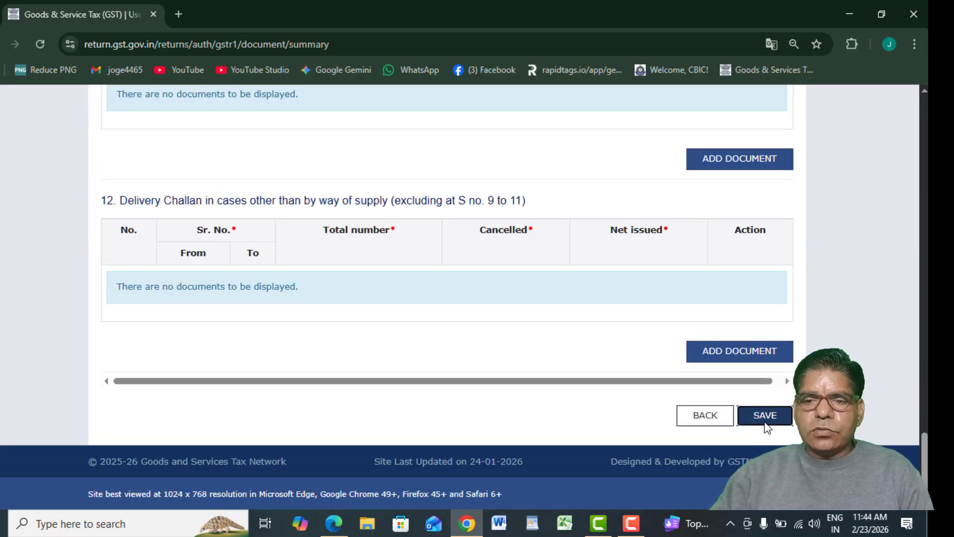
# Save the Documents Issued entry and scroll through the other, empty document sections.
pyautogui.click(766, 422)
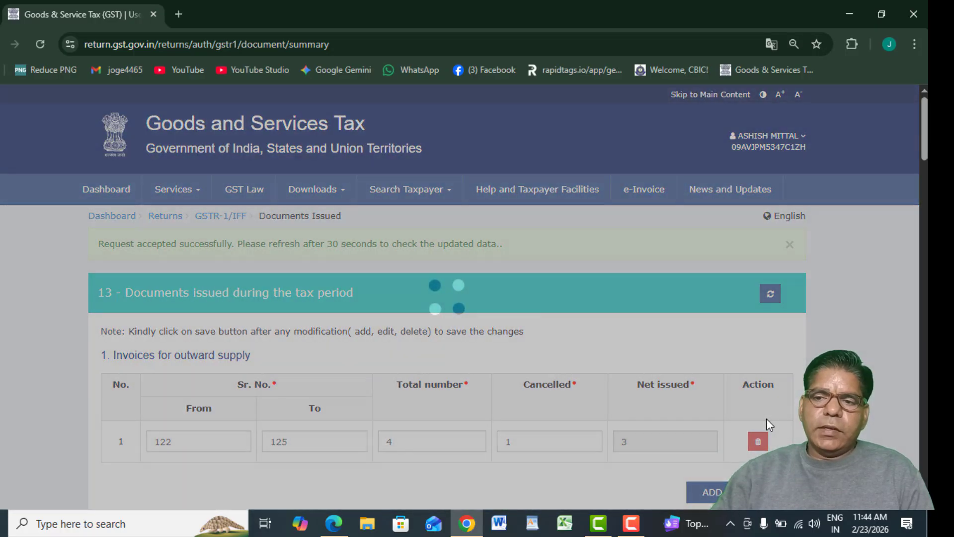
pyautogui.scroll(-6, 766, 418)
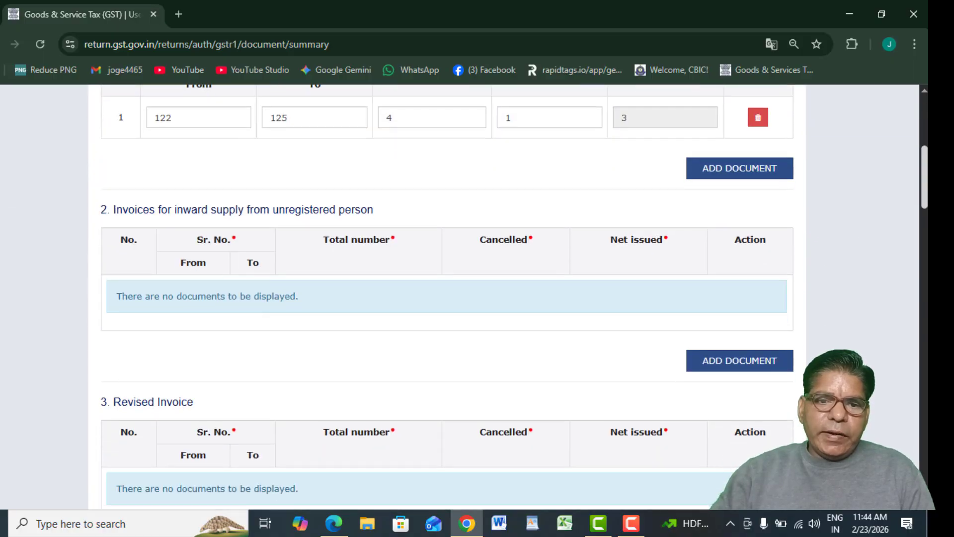
pyautogui.scroll(-2, 447, 299)
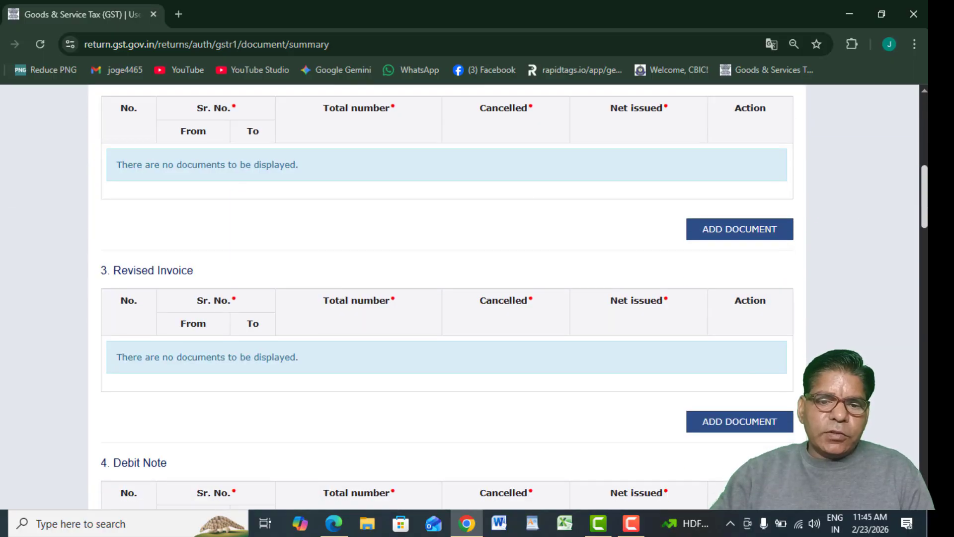
pyautogui.scroll(-8, 447, 298)
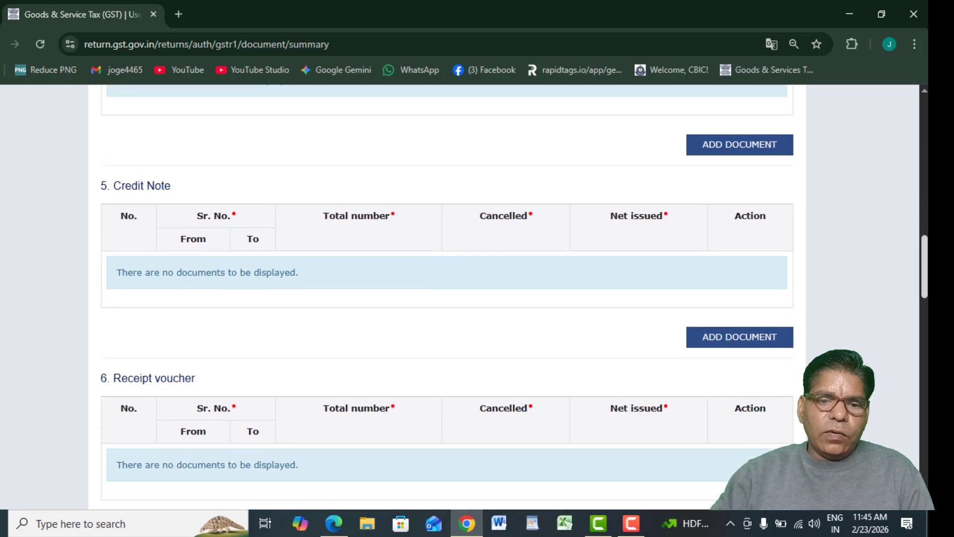
pyautogui.scroll(-14, 921, 397)
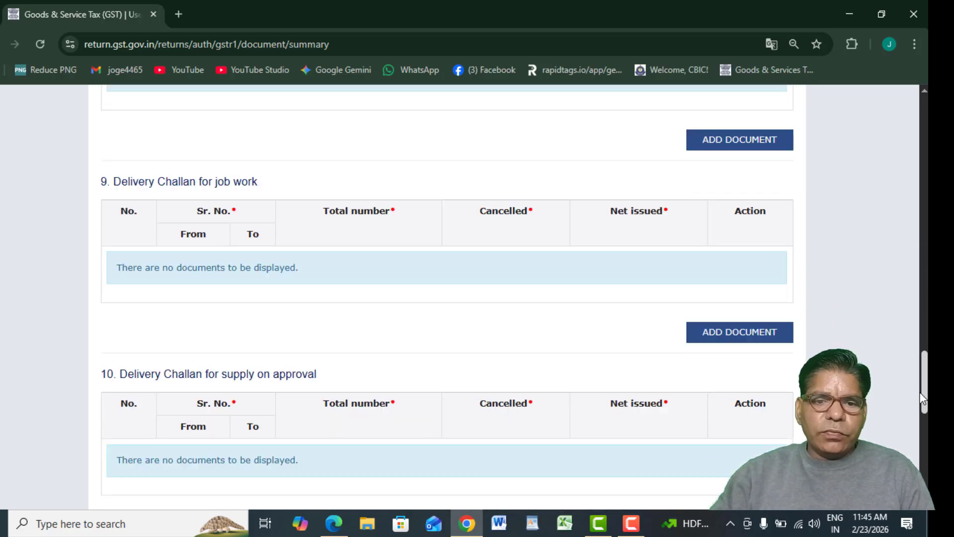
pyautogui.scroll(-9, 920, 397)
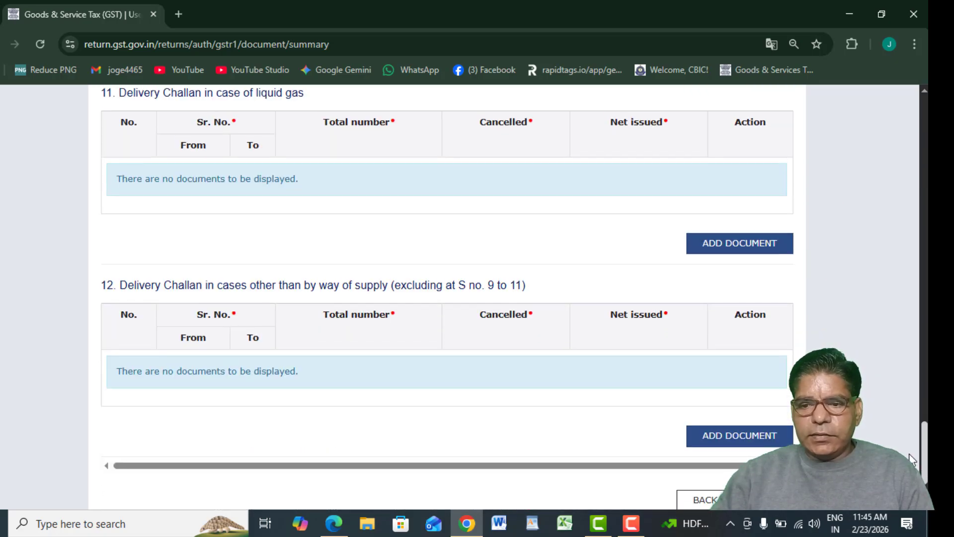
pyautogui.moveTo(909, 454); pyautogui.dragTo(840, 137)
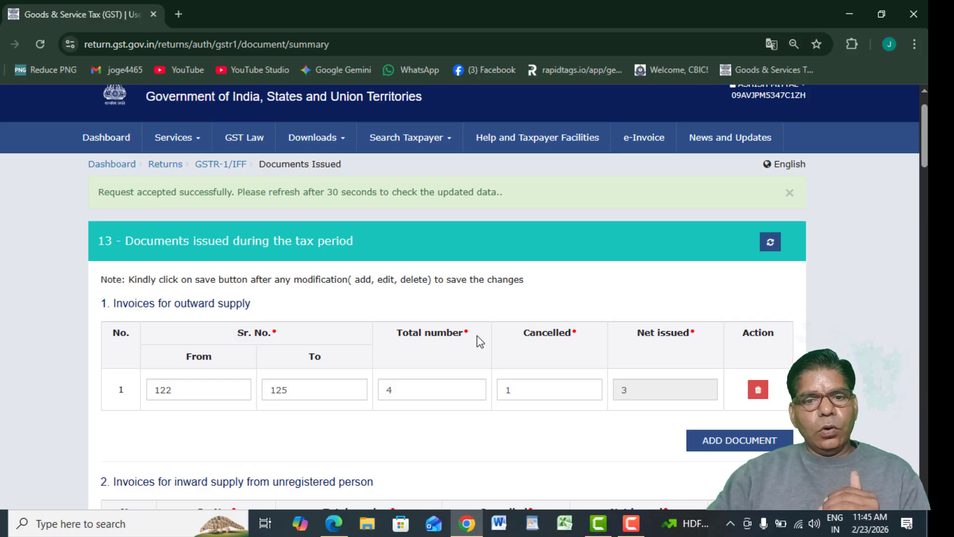
# Refresh section 13 and return to the GSTR-1 main page.
pyautogui.click(770, 242)
pyautogui.scroll(-20, 682, 424)
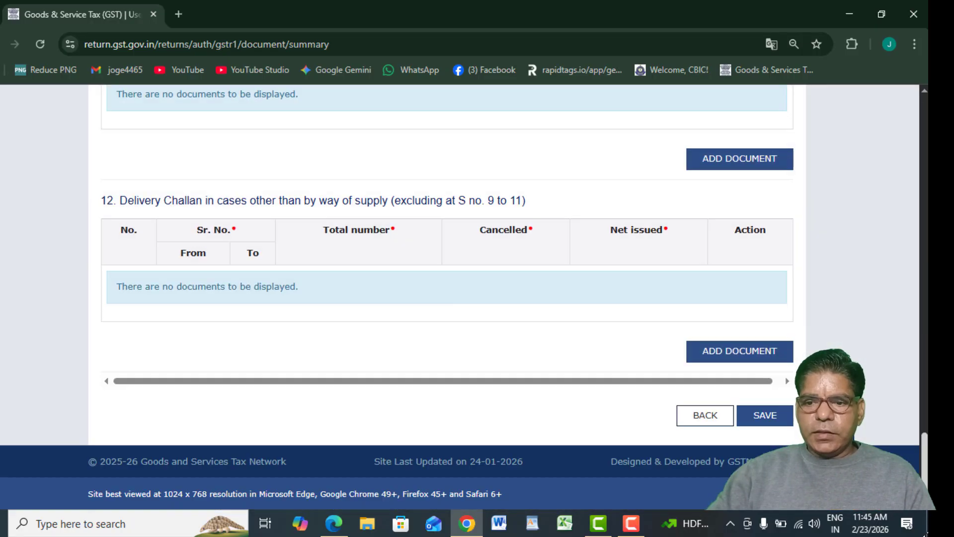
pyautogui.click(682, 420)
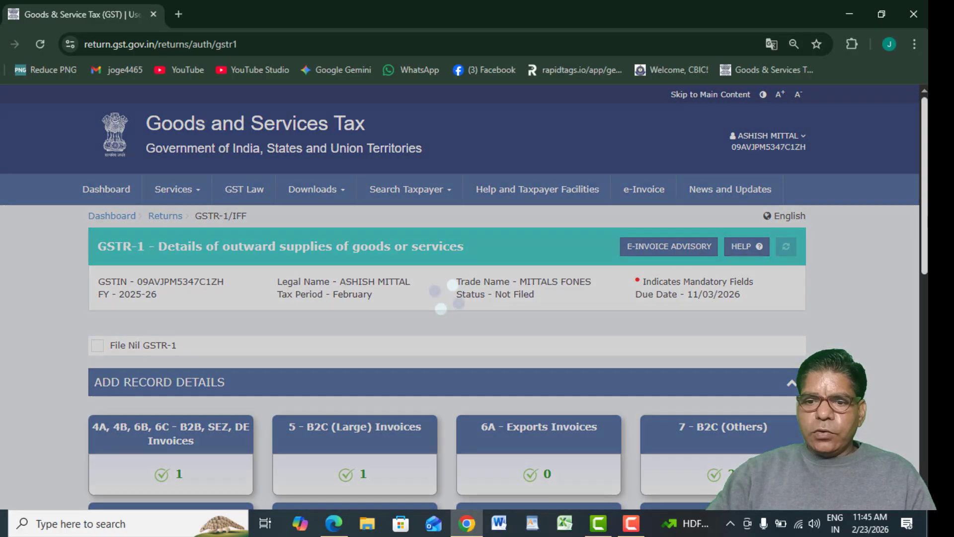
pyautogui.scroll(-5, 797, 345)
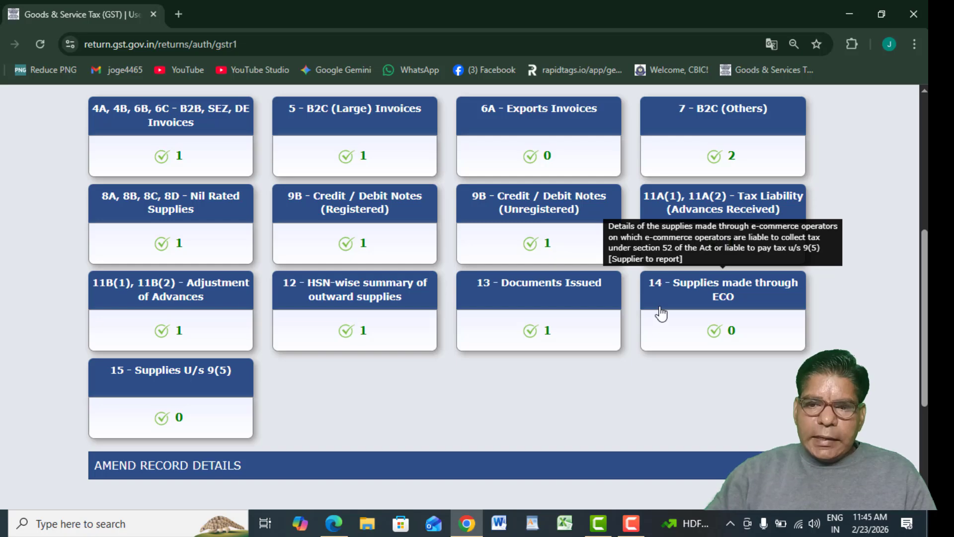
pyautogui.moveTo(197, 399)
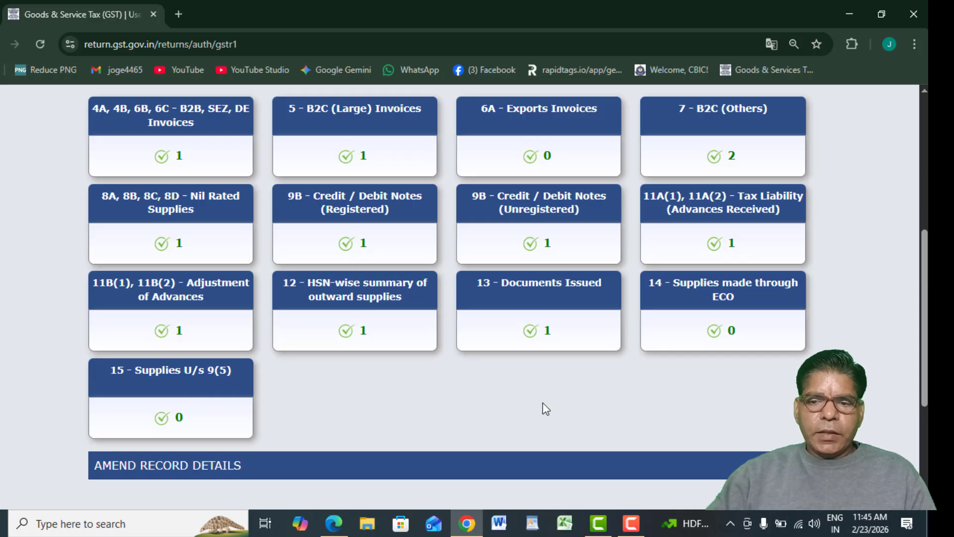
pyautogui.moveTo(685, 308)
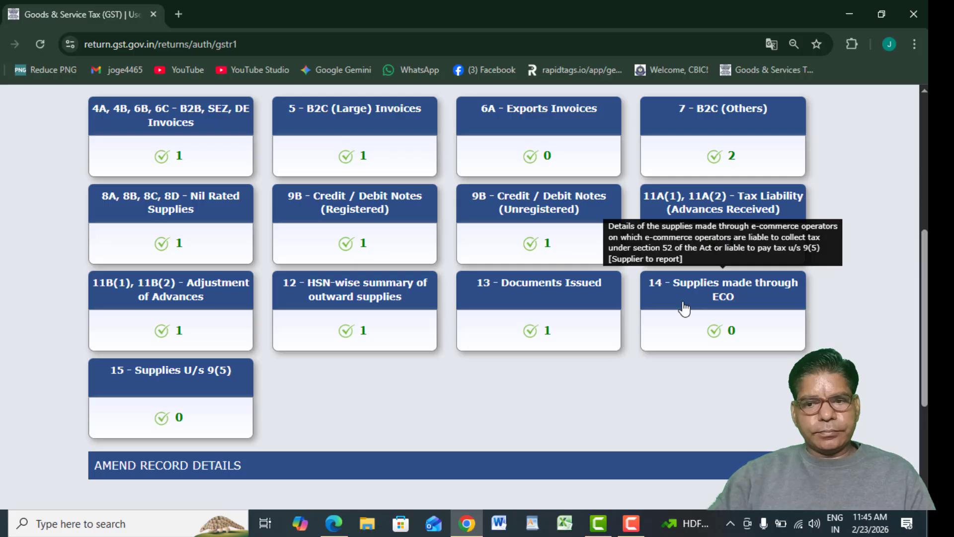
# Open table 14 e-commerce operator supplies and view its empty section 52 TCS tab.
pyautogui.click(684, 308)
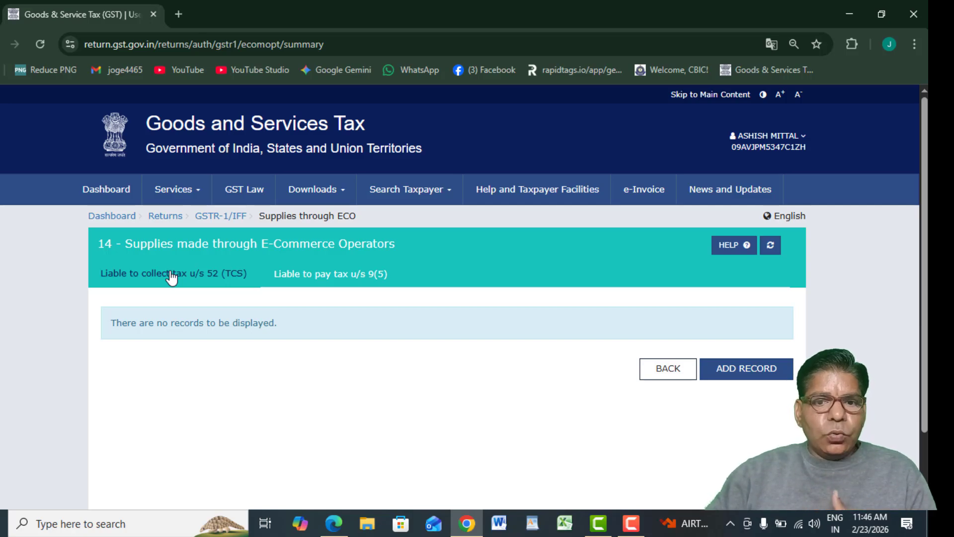
pyautogui.click(217, 282)
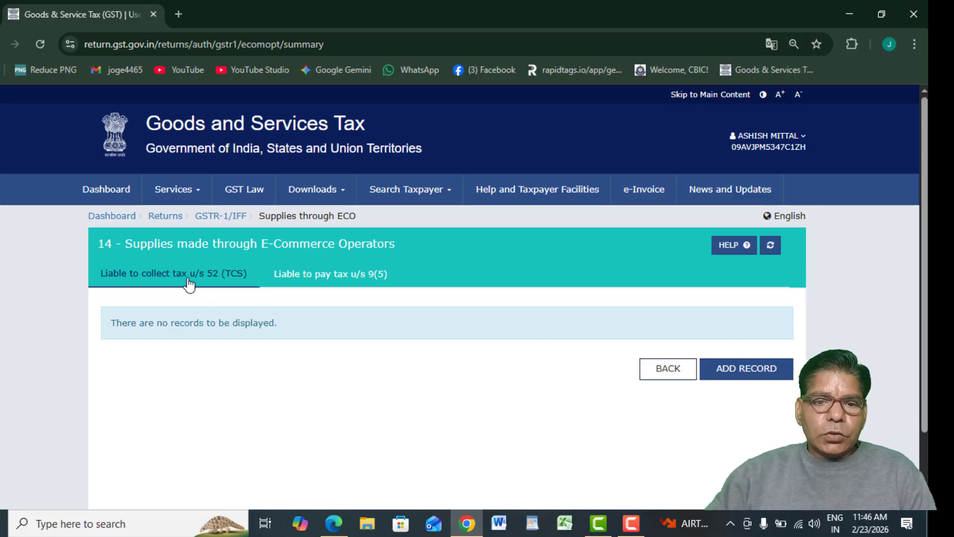
pyautogui.click(723, 373)
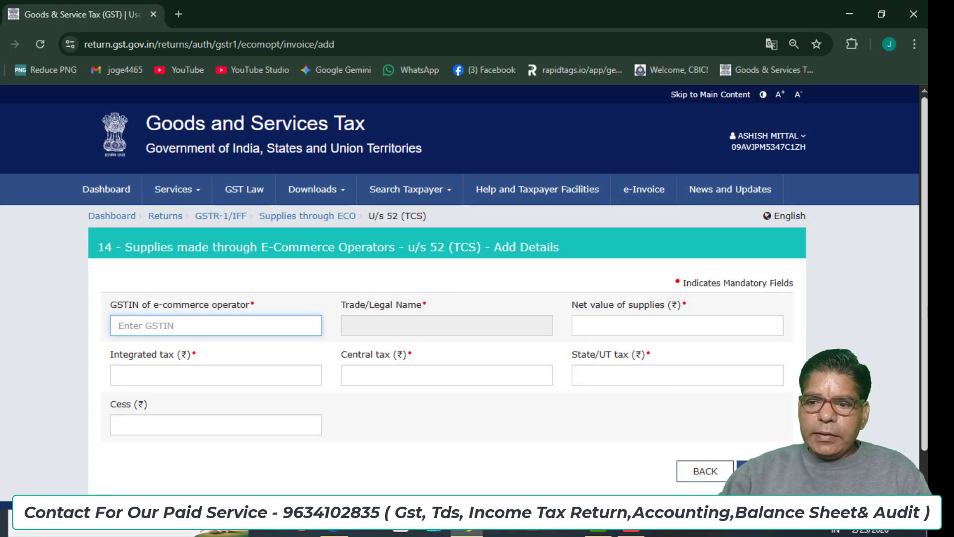
pyautogui.scroll(-2, 927, 311)
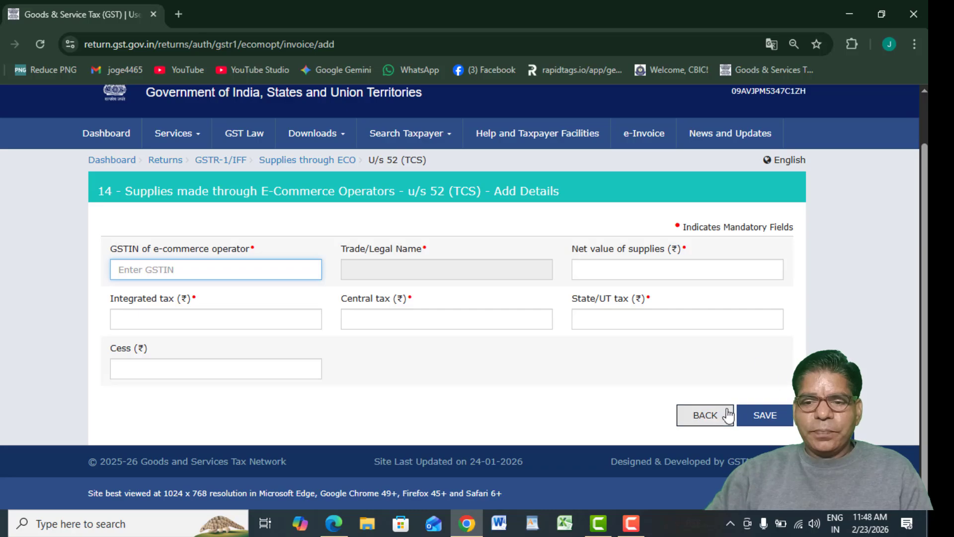
pyautogui.click(698, 418)
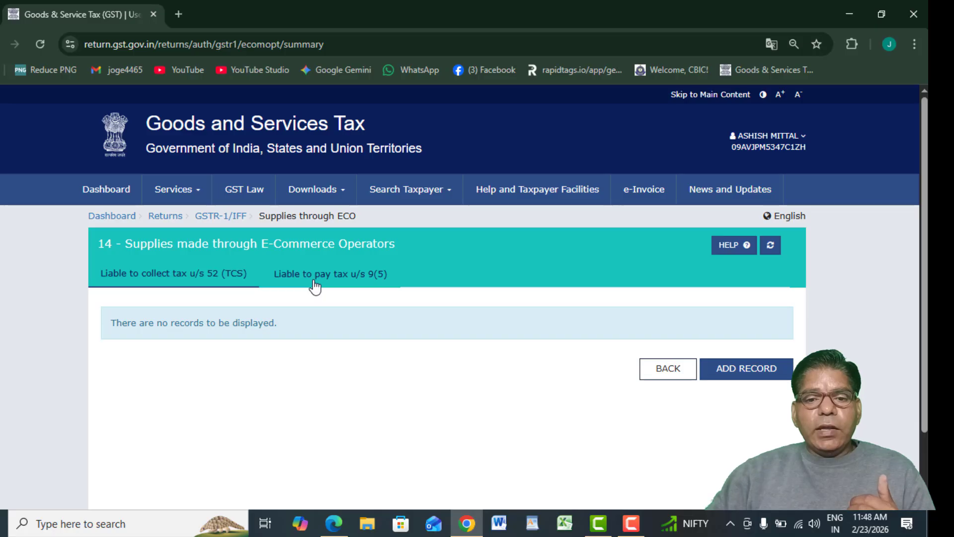
# Check the empty u/s 9(5) tab and its add-record form, then return to GSTR-1.
pyautogui.click(315, 287)
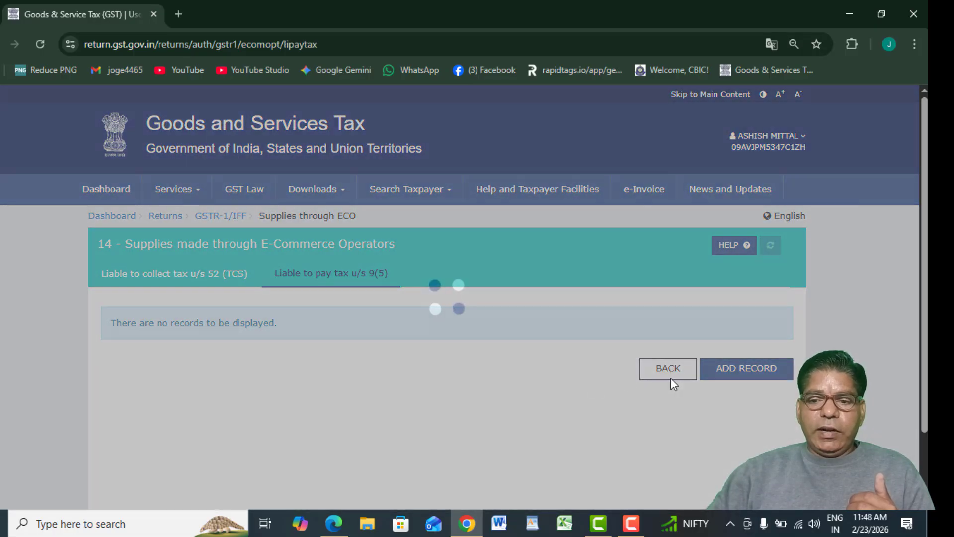
pyautogui.click(721, 368)
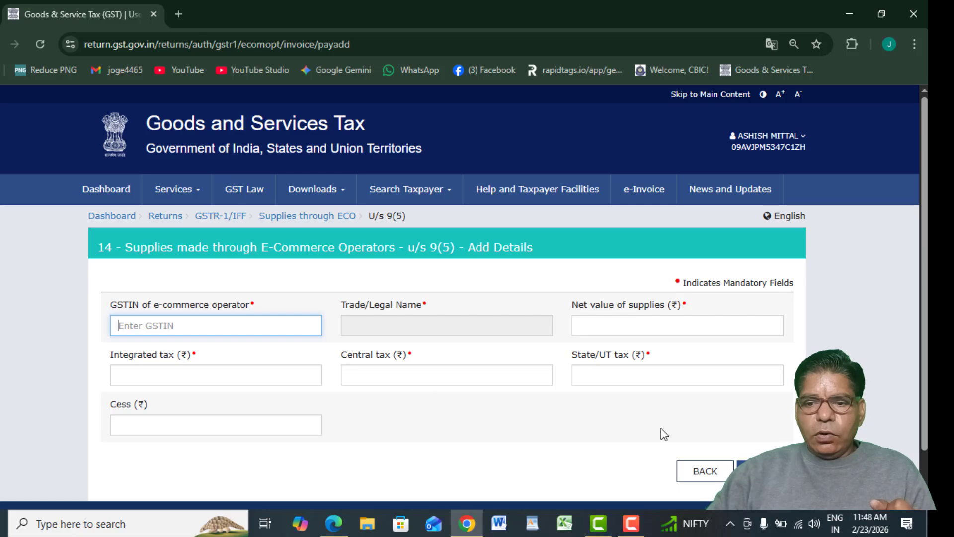
pyautogui.click(702, 472)
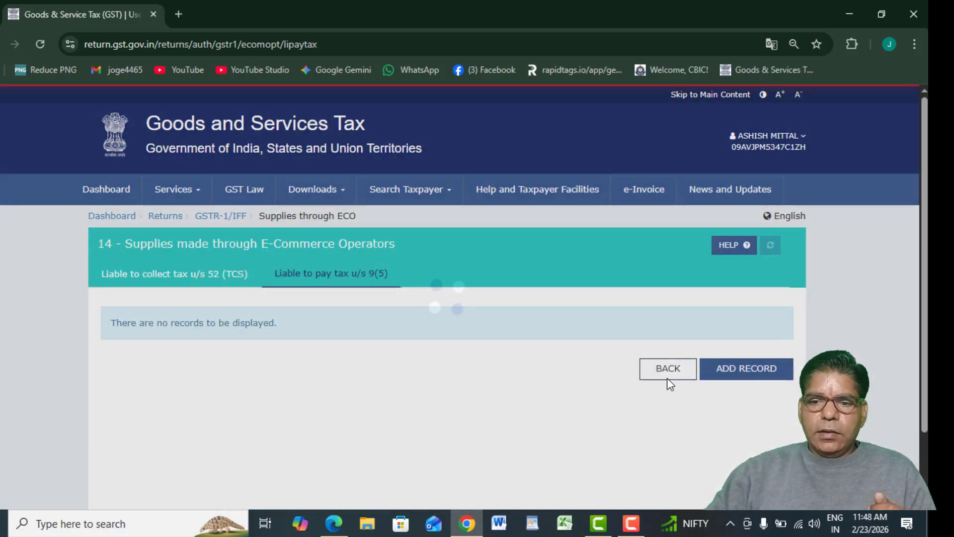
pyautogui.click(662, 374)
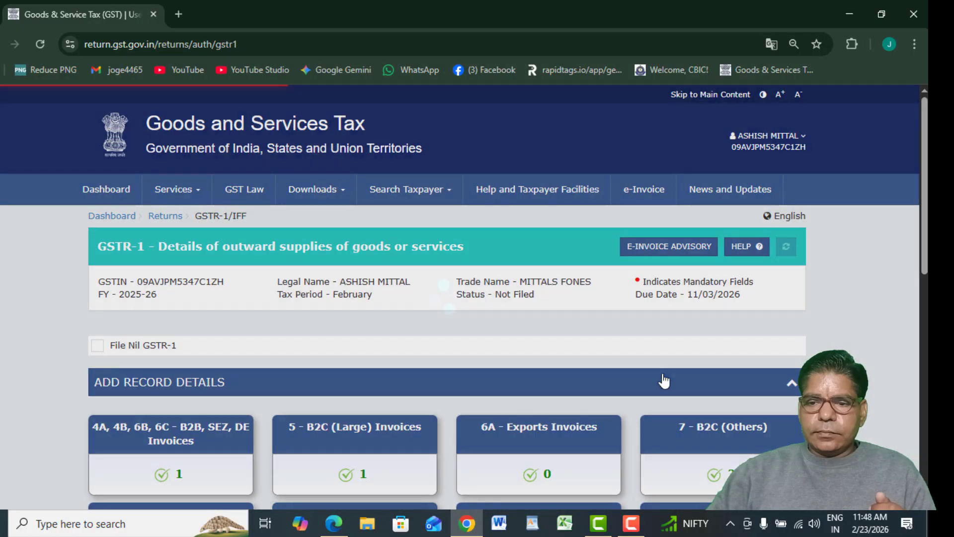
pyautogui.scroll(-9, 120, 356)
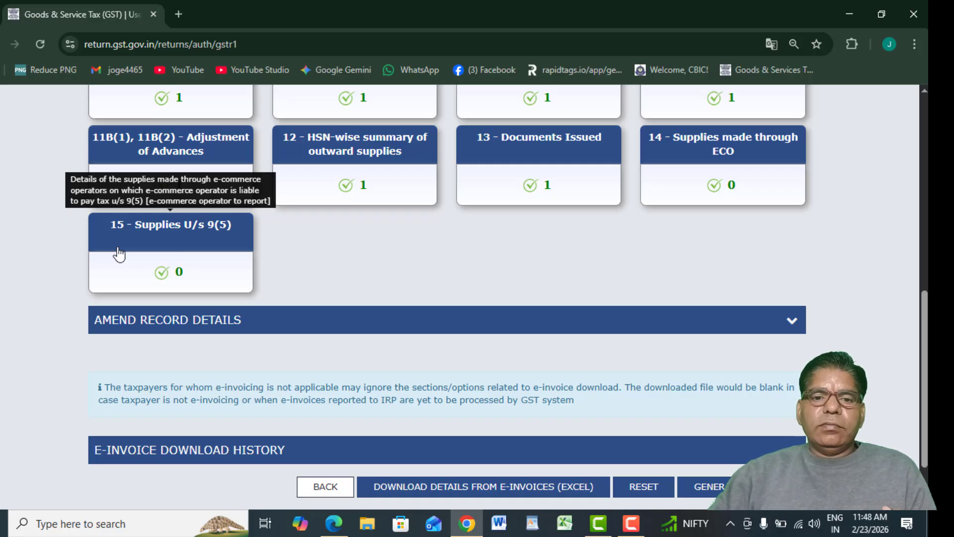
pyautogui.click(119, 254)
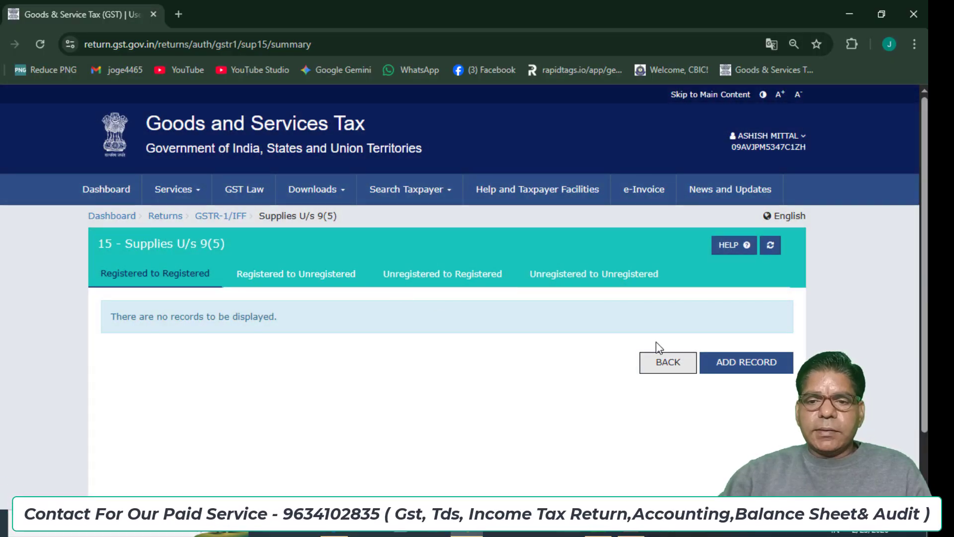
pyautogui.click(668, 362)
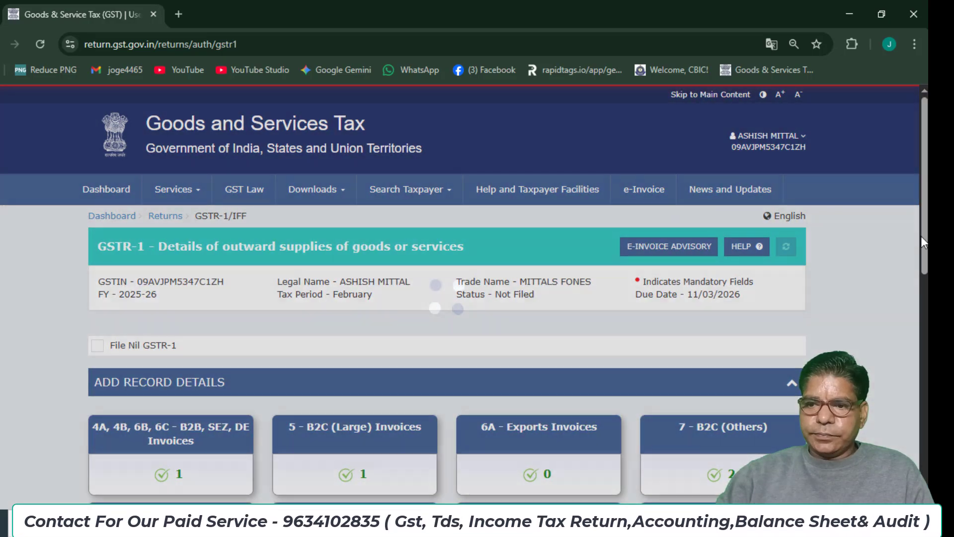
pyautogui.moveTo(924, 238); pyautogui.dragTo(924, 432)
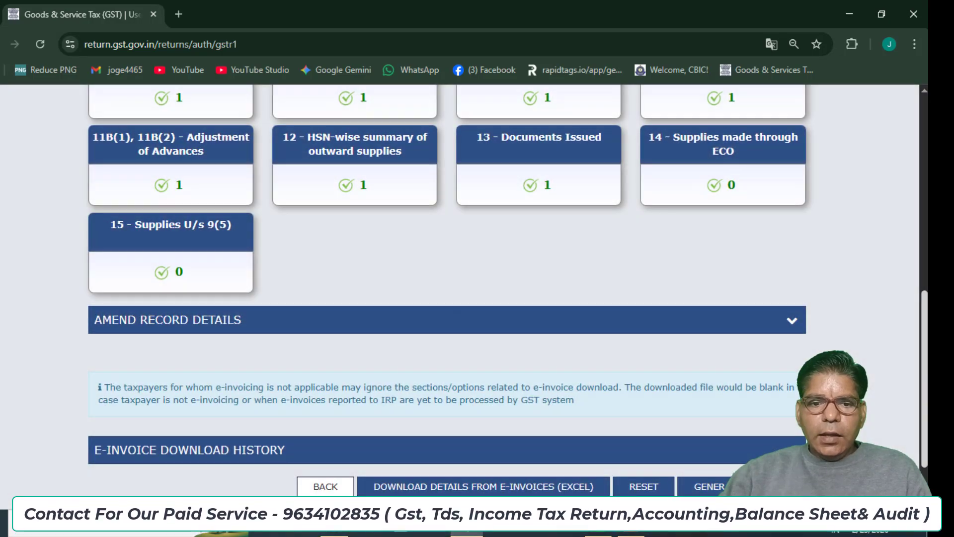
pyautogui.scroll(4, 700, 301)
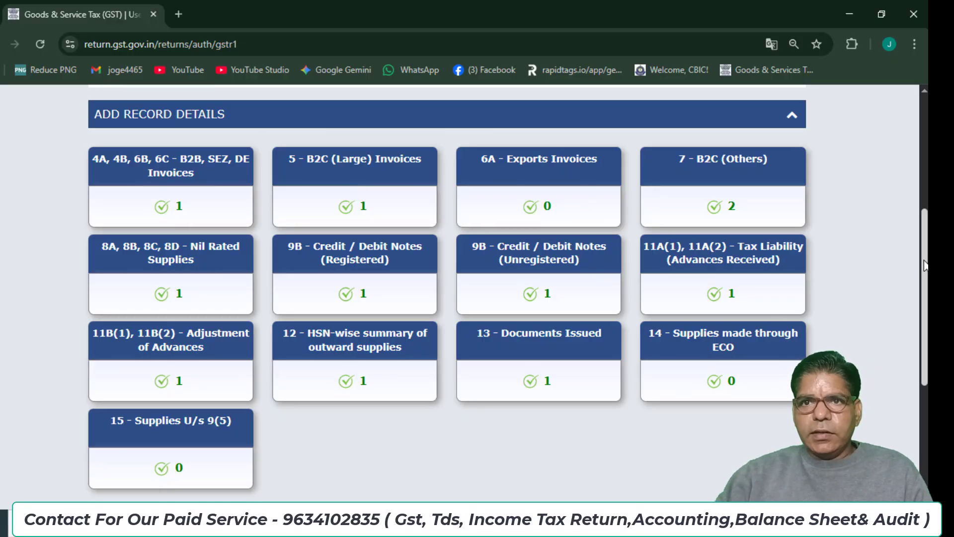
pyautogui.scroll(-5, 800, 274)
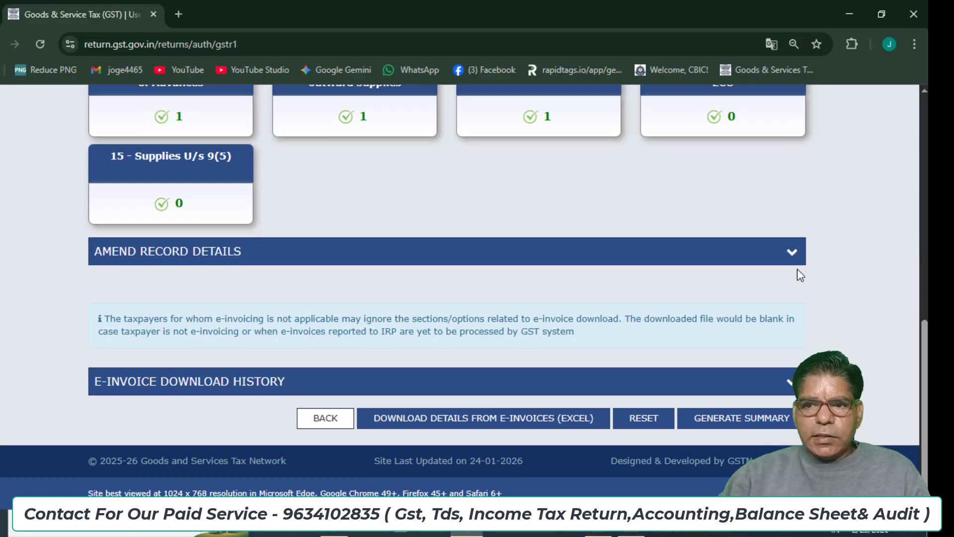
# Expand Amend Record Details and scroll through the amendment tiles, all at 0 records.
pyautogui.click(792, 259)
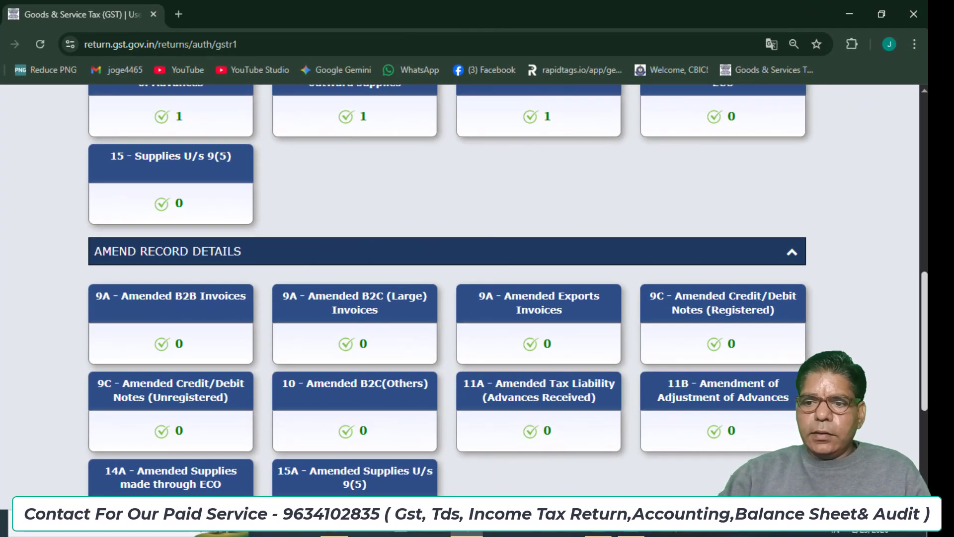
pyautogui.scroll(-1, 920, 371)
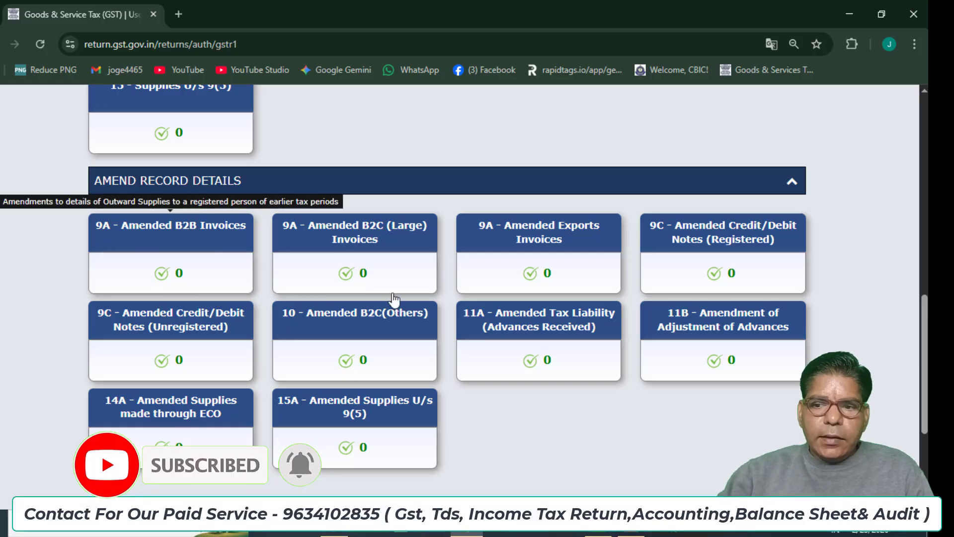
pyautogui.scroll(1, 392, 300)
pyautogui.scroll(4, 433, 218)
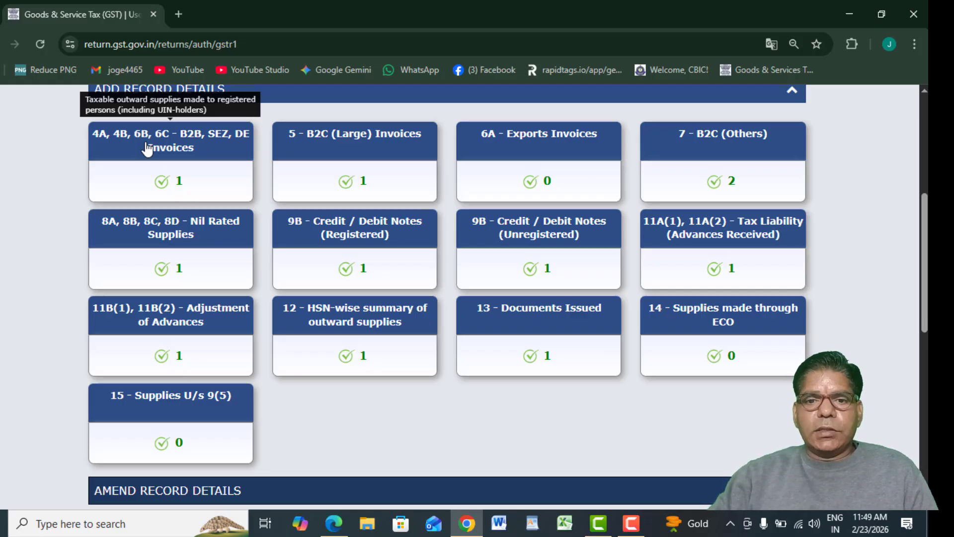
pyautogui.scroll(-4, 835, 325)
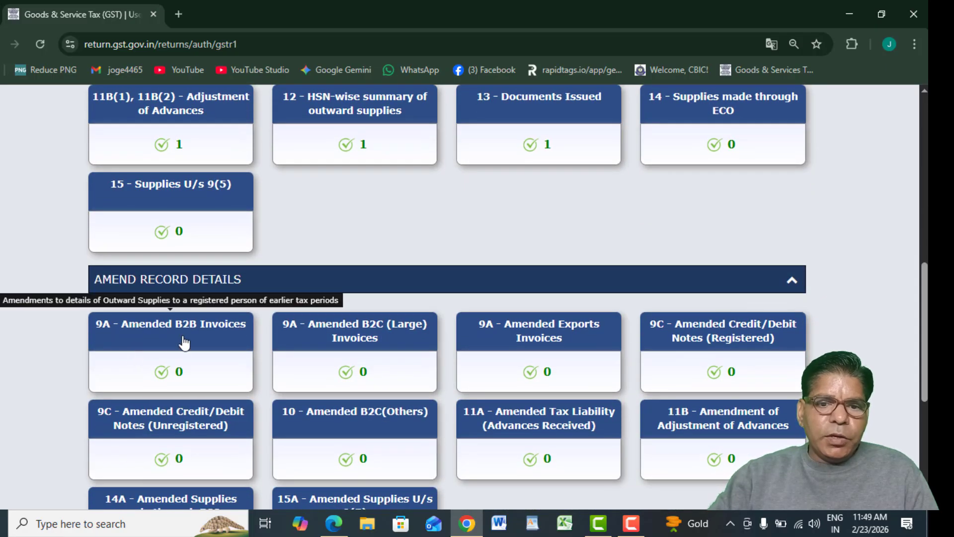
# In 9A Amended B2B Invoices, load the original invoice number copied from the sales invoice PDF.
pyautogui.click(183, 342)
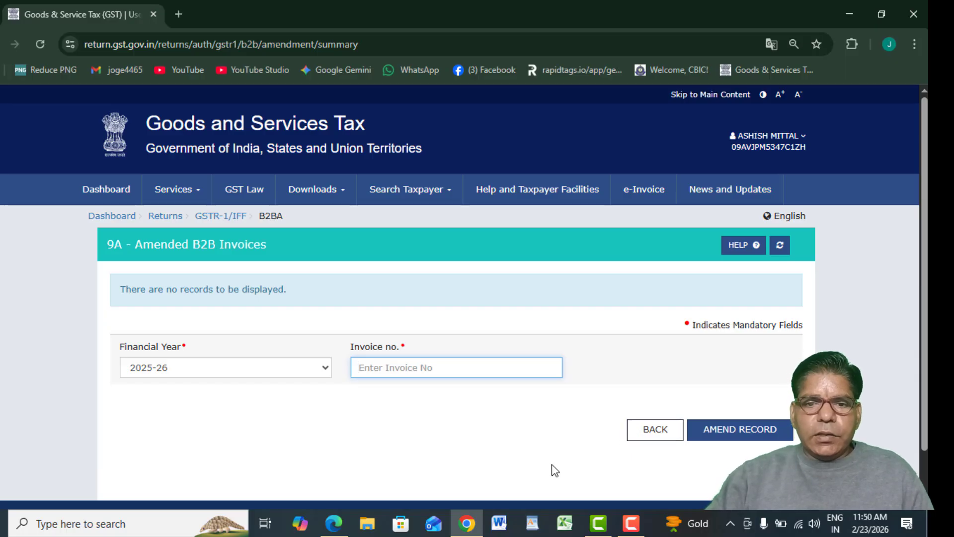
pyautogui.click(334, 524)
pyautogui.moveTo(924, 298); pyautogui.dragTo(873, 174)
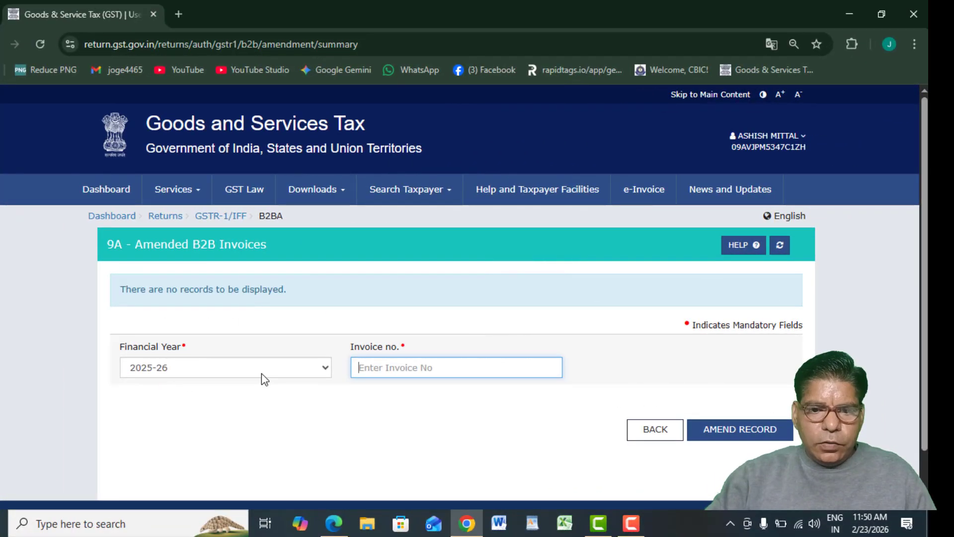
pyautogui.write('MF/25-26/00337')
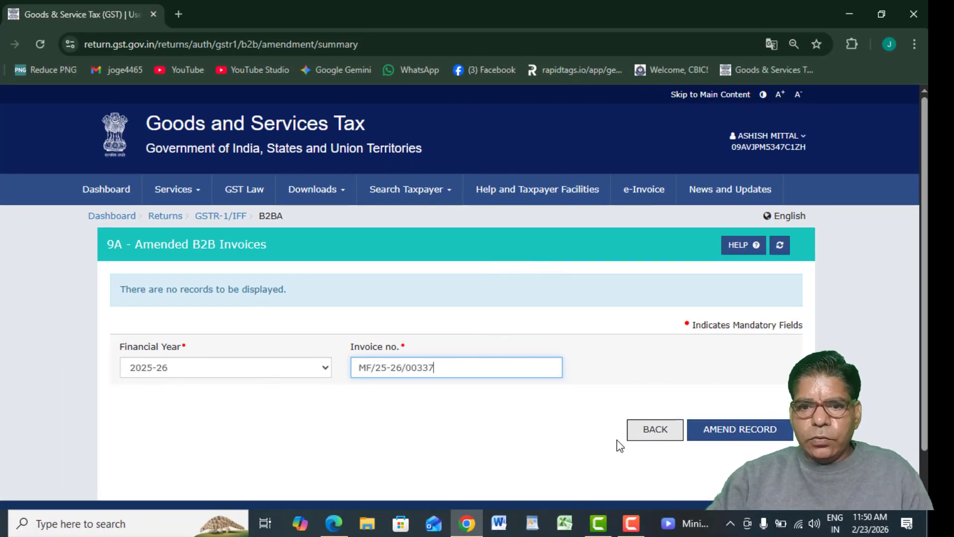
pyautogui.click(716, 431)
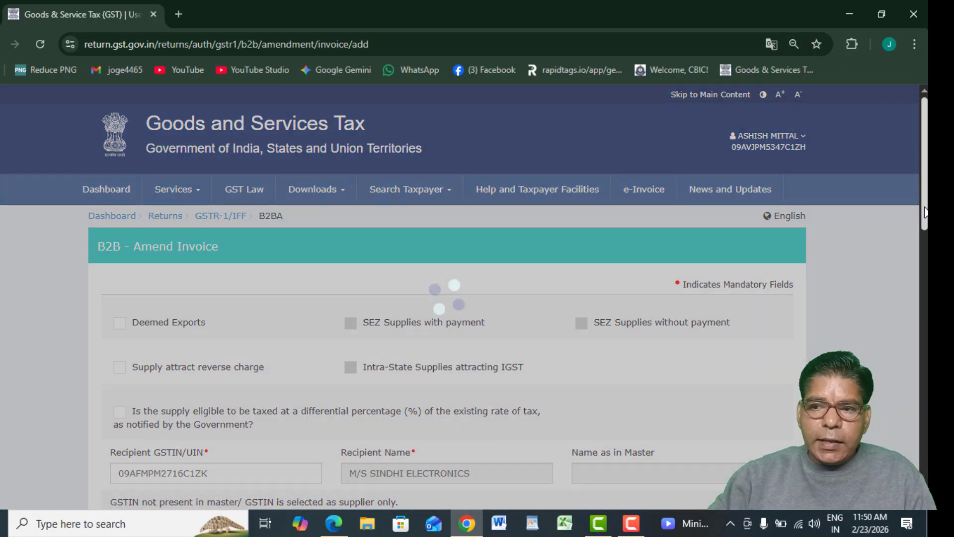
# Scroll through the loaded B2B invoice amendment form without saving any changes.
pyautogui.moveTo(925, 212); pyautogui.dragTo(925, 300)
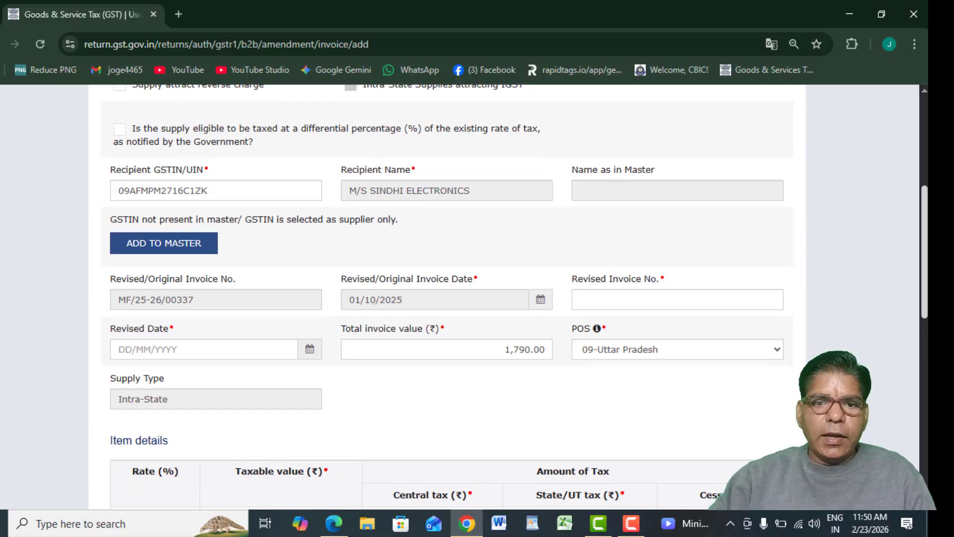
pyautogui.scroll(-3, 515, 297)
pyautogui.scroll(-7, 907, 307)
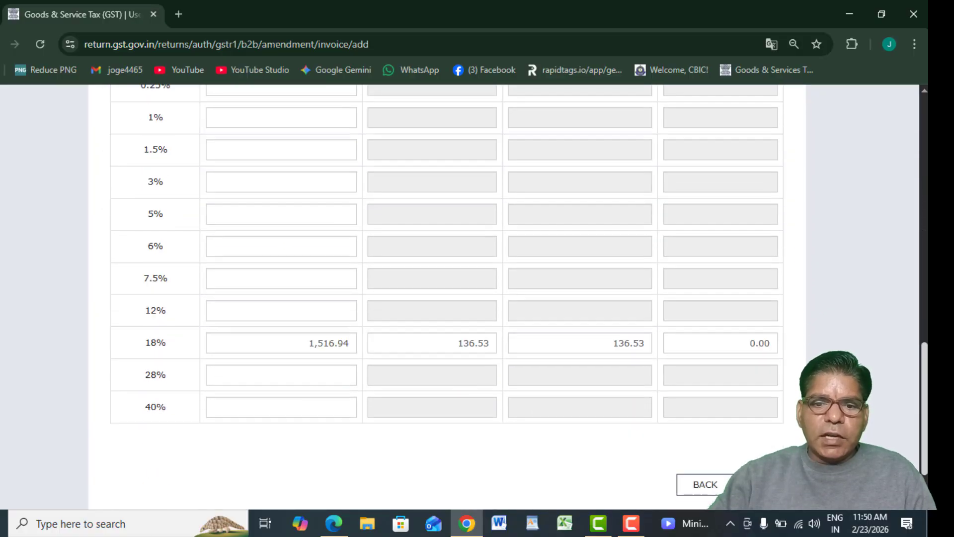
pyautogui.scroll(9, 907, 307)
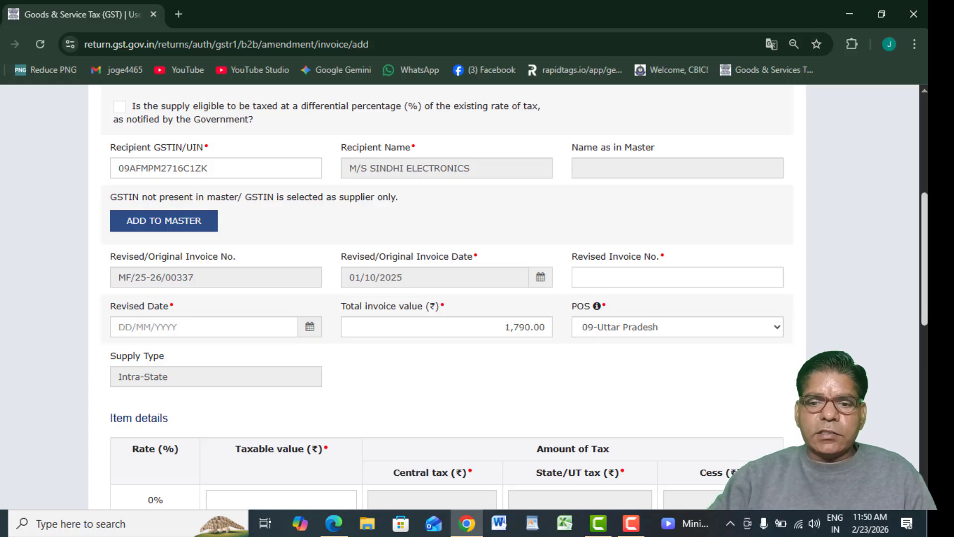
pyautogui.scroll(-8, 900, 304)
pyautogui.scroll(8, 899, 304)
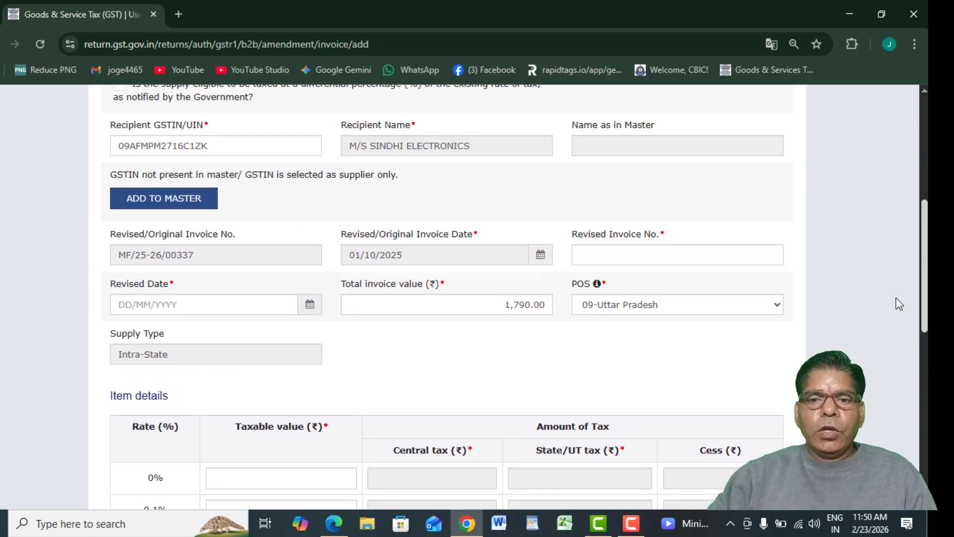
pyautogui.scroll(2, 899, 304)
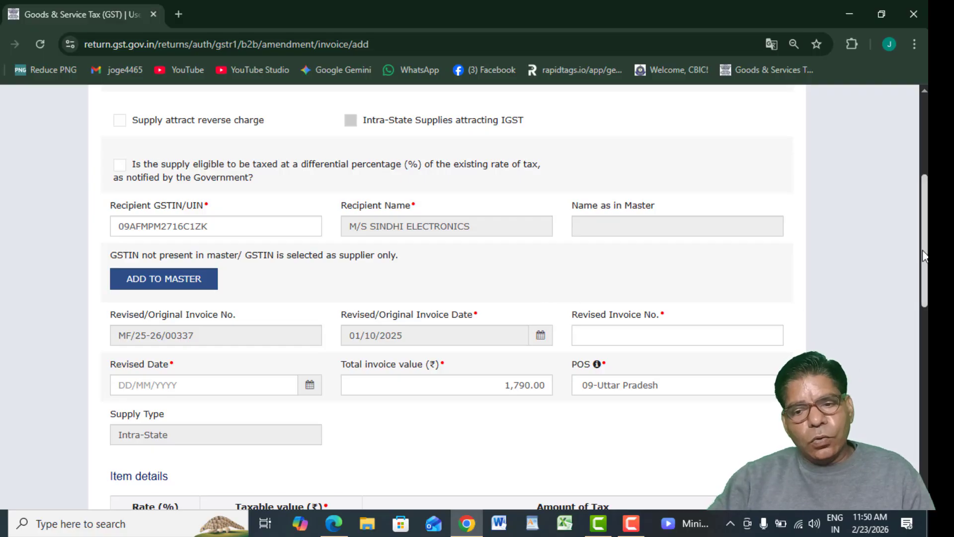
pyautogui.scroll(-12, 763, 300)
pyautogui.scroll(-1, 762, 422)
# Leave the B2B amendment form unsaved and expand Amend Record Details on the GSTR-1 page.
pyautogui.click(703, 482)
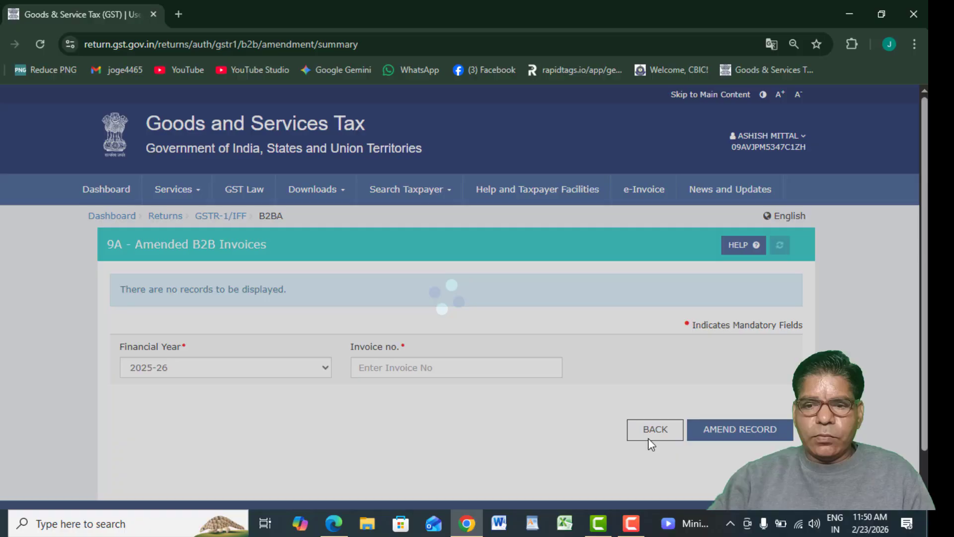
pyautogui.click(648, 437)
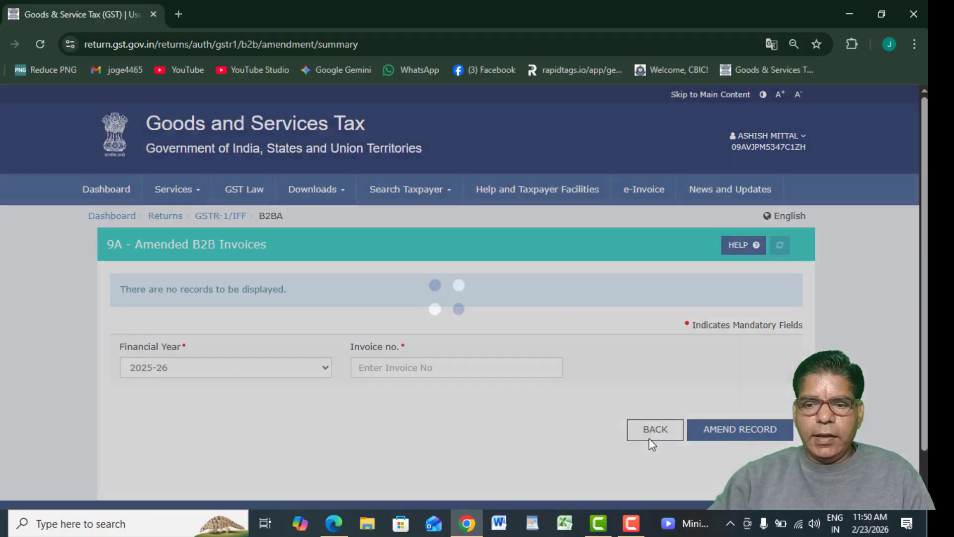
pyautogui.scroll(-10, 908, 317)
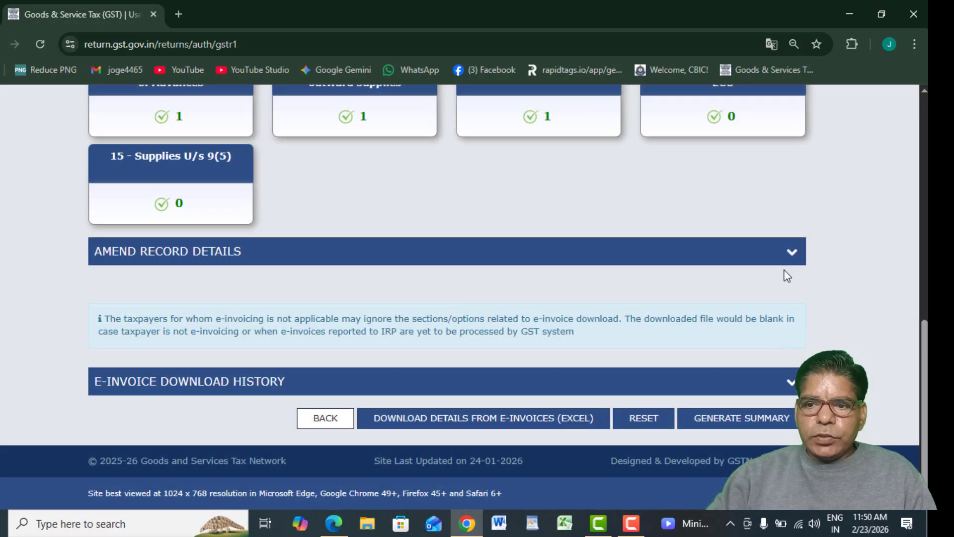
pyautogui.click(789, 253)
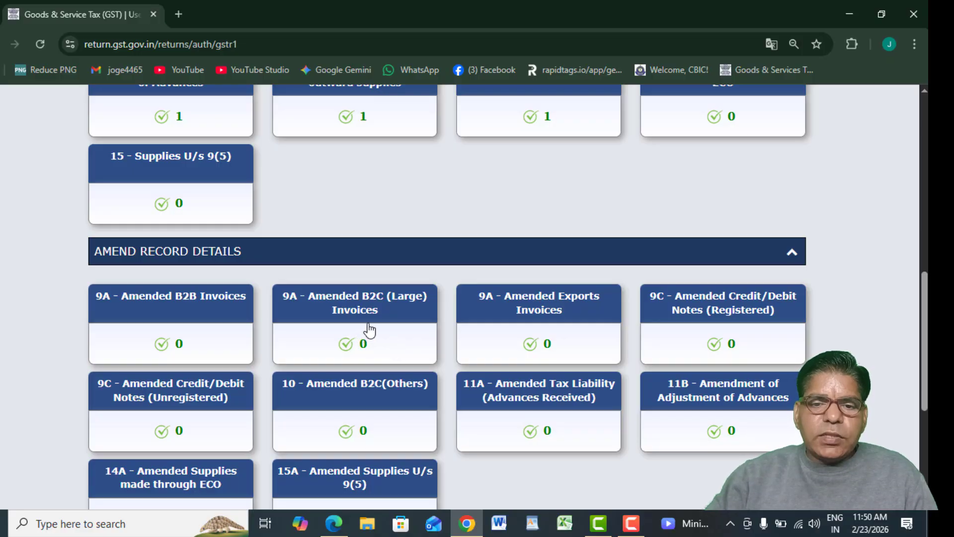
# Search 9A Amended B2C (Large) for invoice 125, find no document, clear it, and return.
pyautogui.moveTo(369, 318)
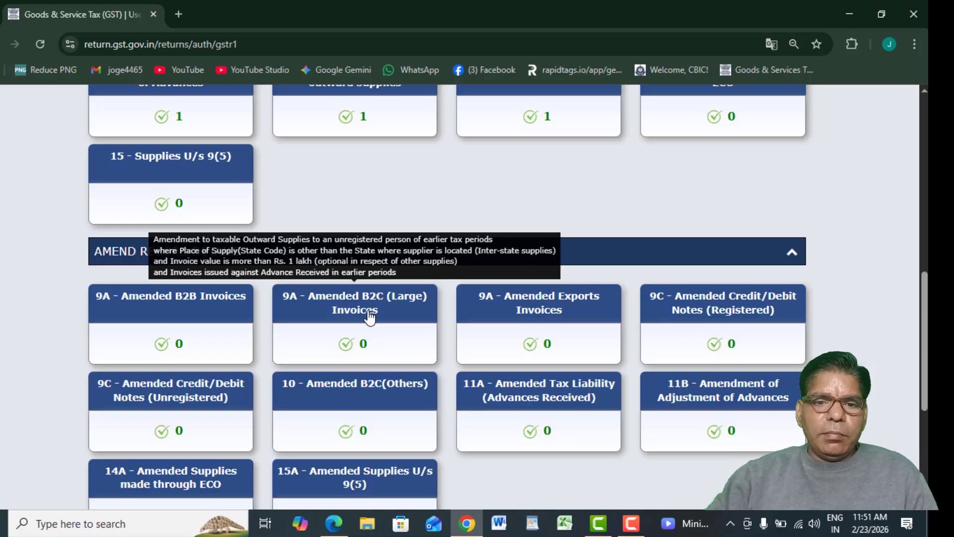
pyautogui.click(370, 313)
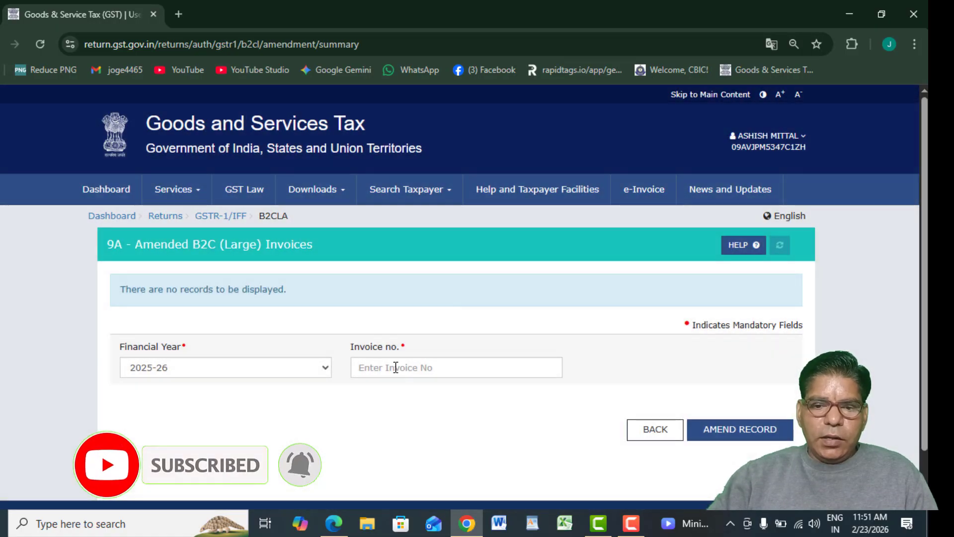
pyautogui.click(396, 367)
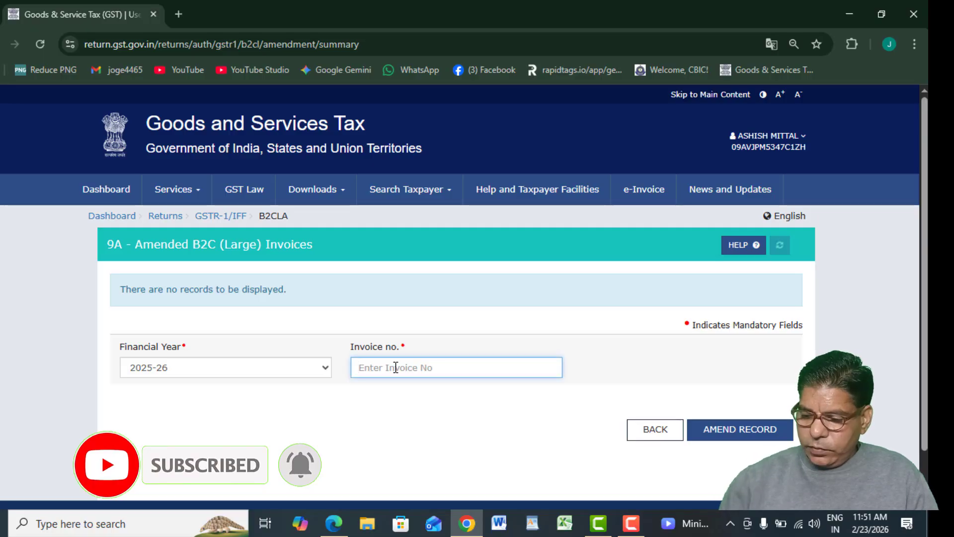
pyautogui.write('125')
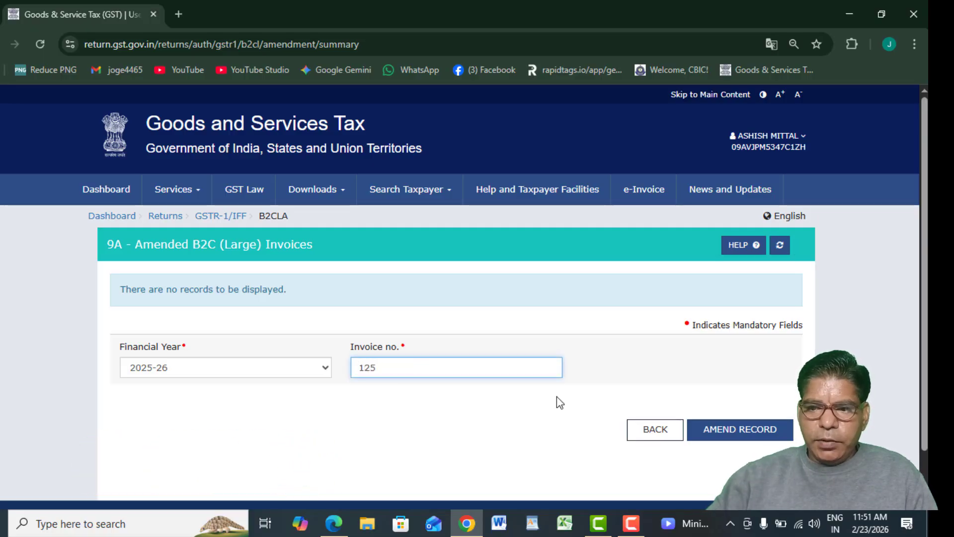
pyautogui.click(743, 432)
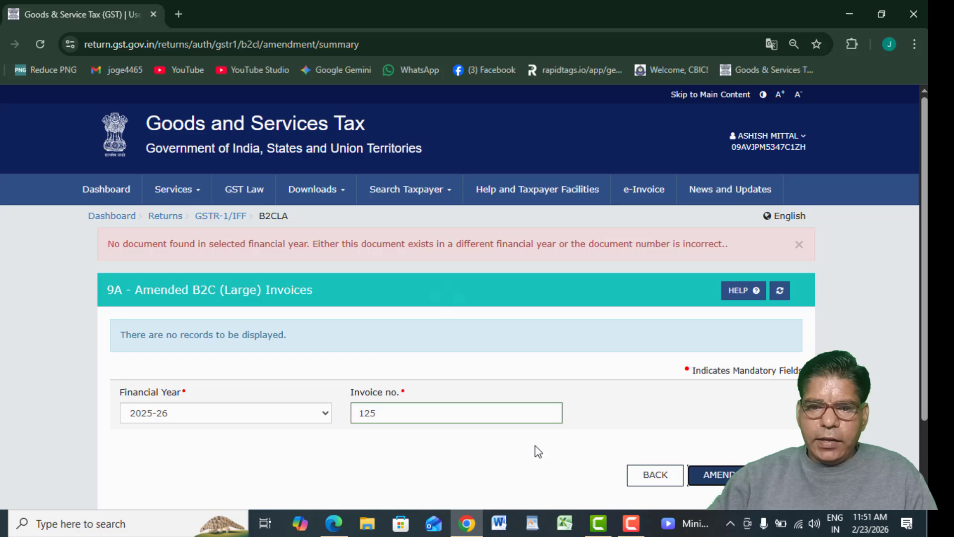
pyautogui.click(406, 416)
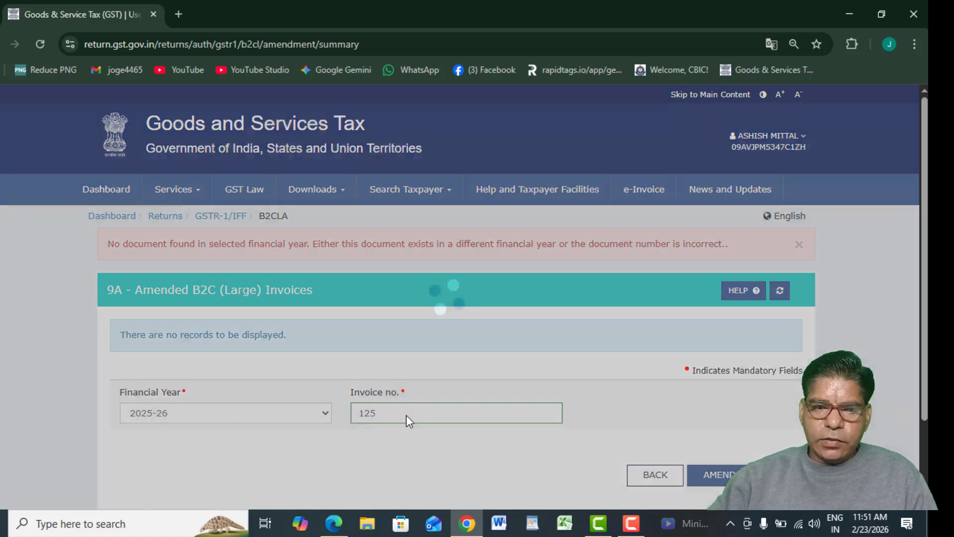
pyautogui.press('BackSpace')
pyautogui.press('BackSpace')
pyautogui.press('BackSpace')
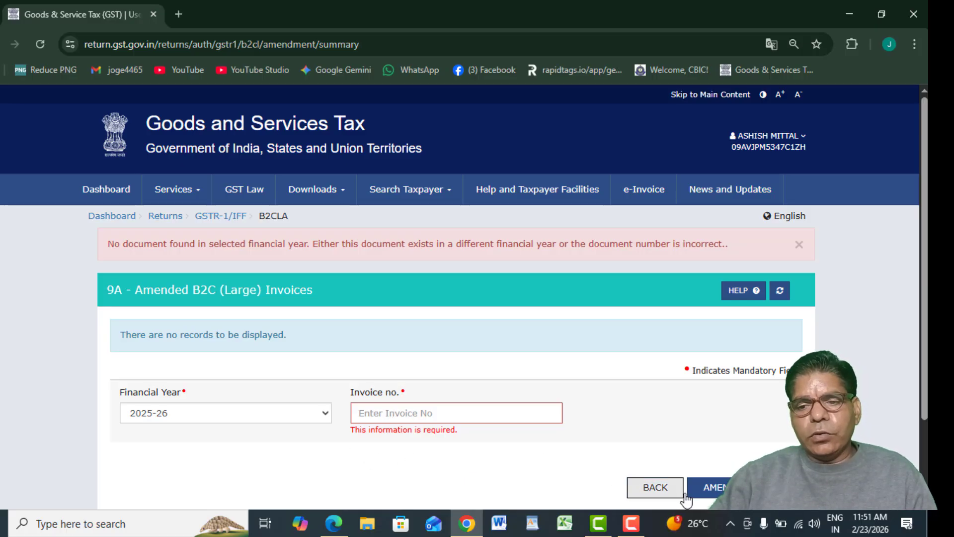
pyautogui.click(682, 492)
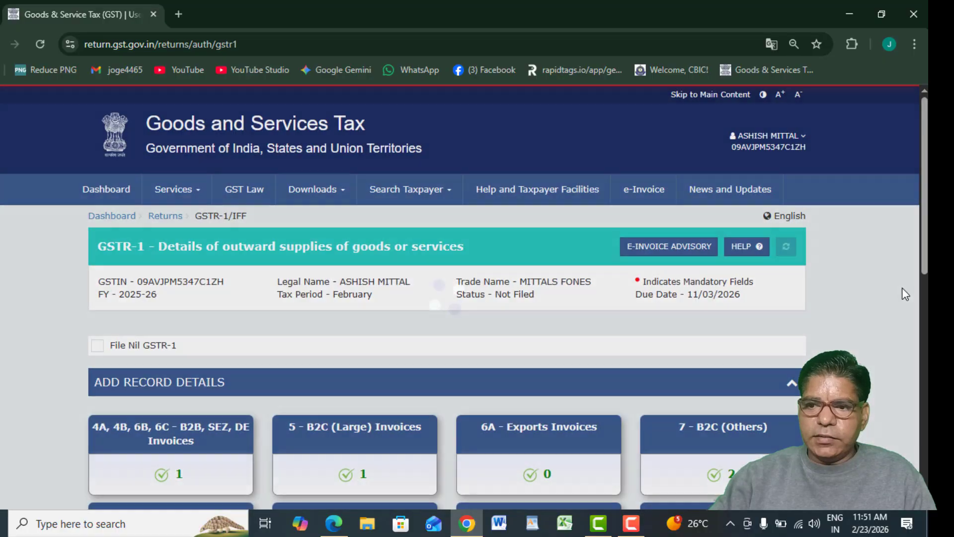
pyautogui.scroll(-10, 854, 298)
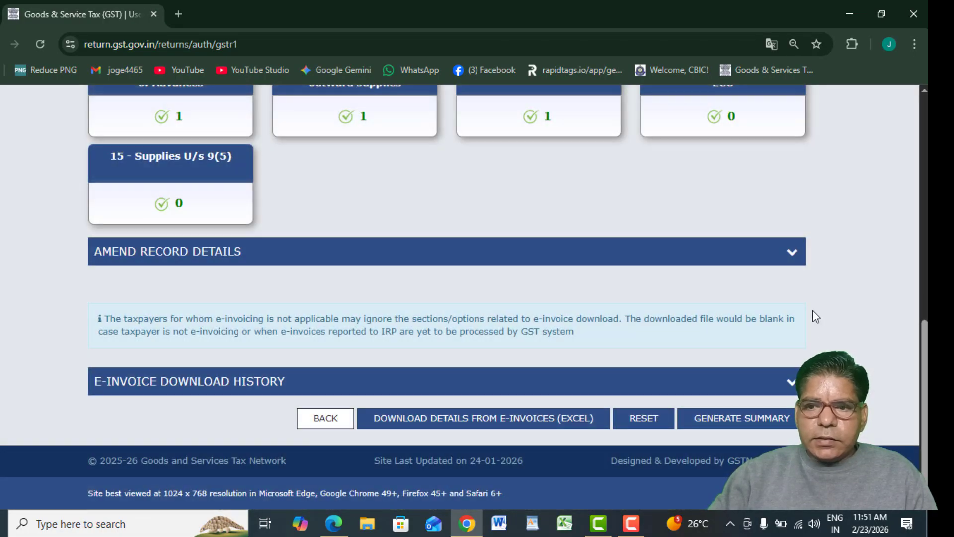
# Expand Amend Record Details and scroll the Add and Amend tiles, confirming amendment tables show 0.
pyautogui.click(791, 252)
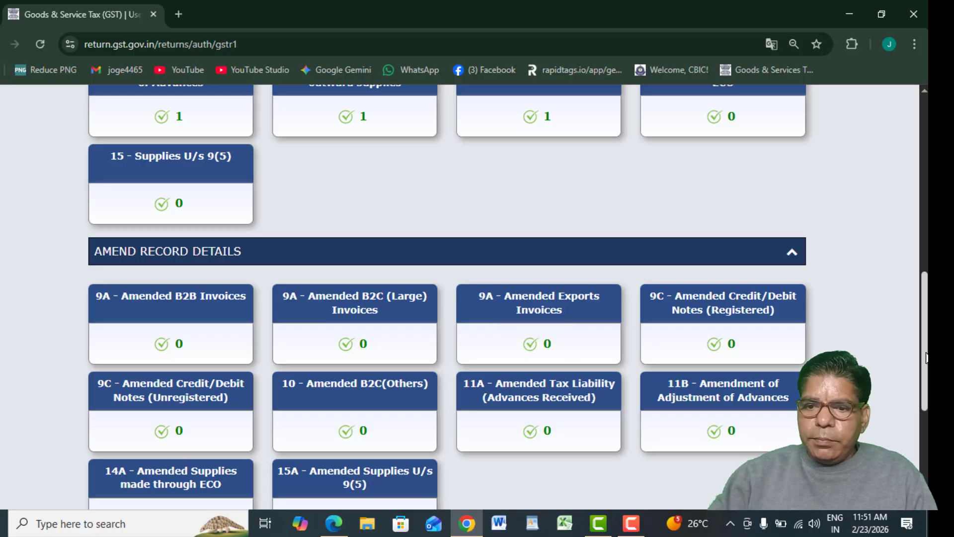
pyautogui.scroll(3, 446, 365)
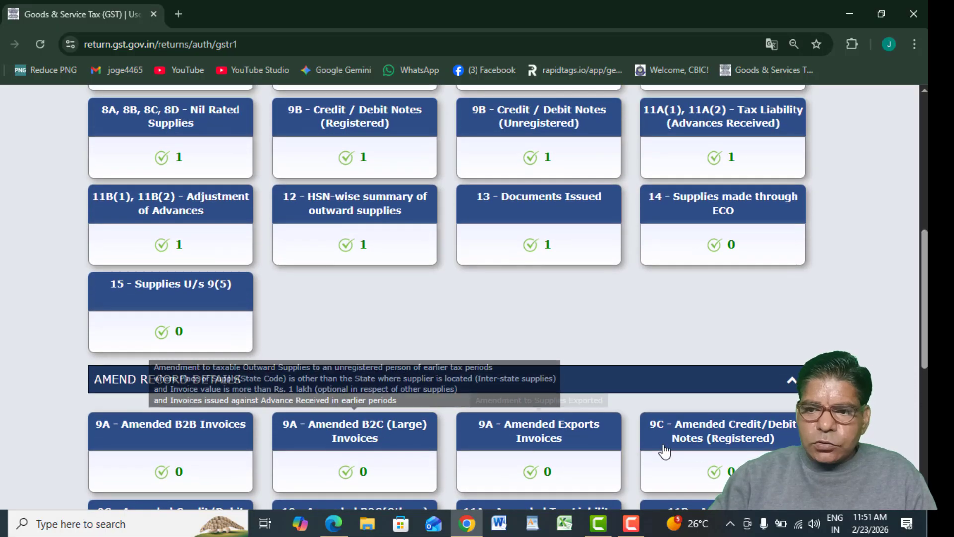
pyautogui.scroll(4, 927, 293)
pyautogui.scroll(-2, 928, 293)
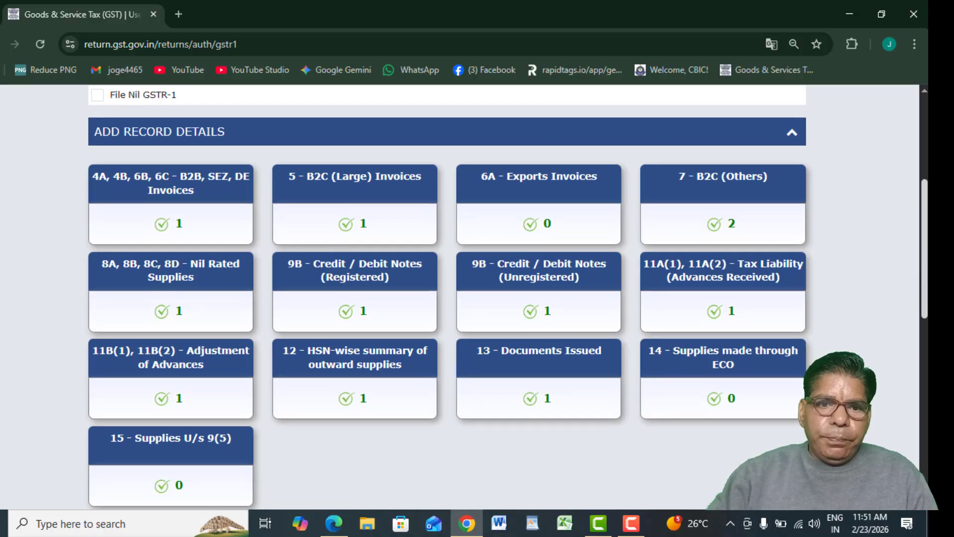
pyautogui.scroll(2, 457, 311)
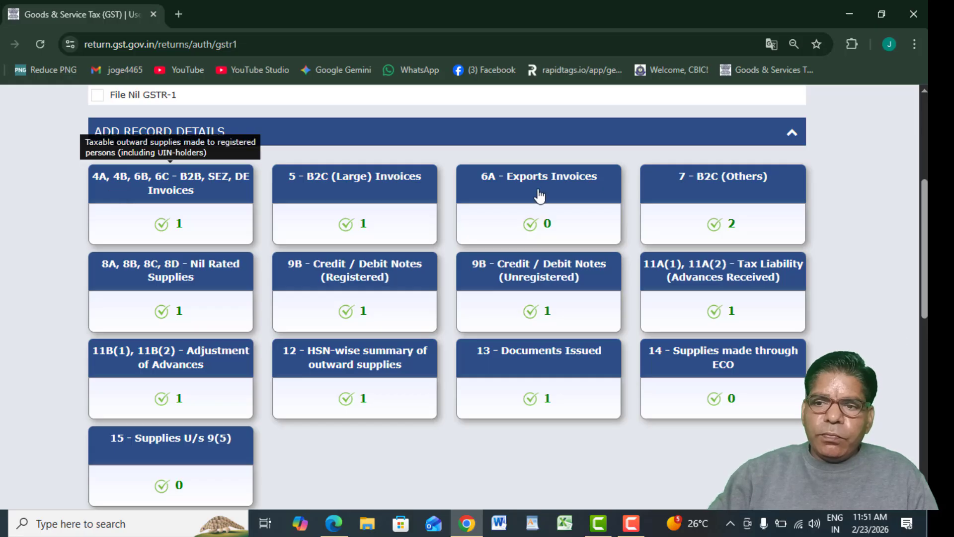
pyautogui.moveTo(927, 307); pyautogui.dragTo(927, 369)
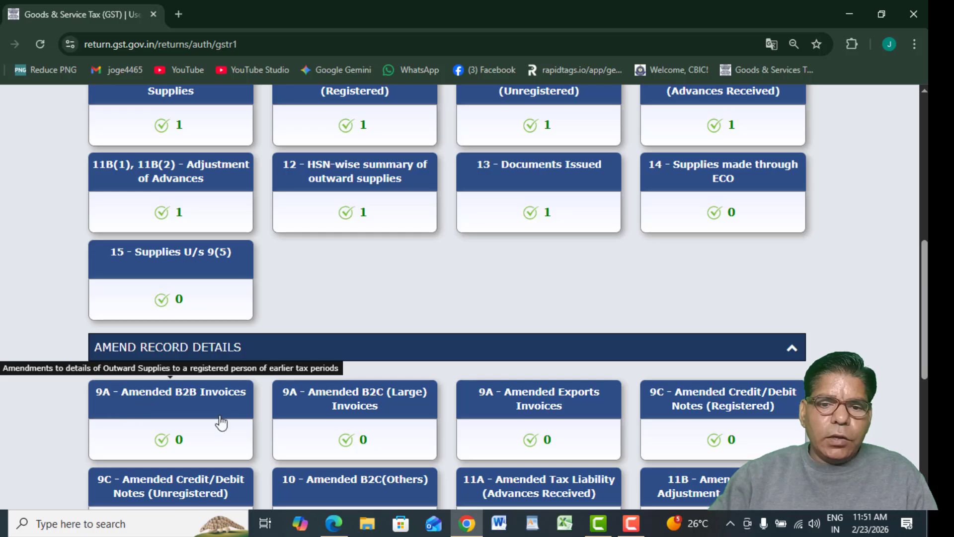
pyautogui.moveTo(924, 349); pyautogui.dragTo(924, 348)
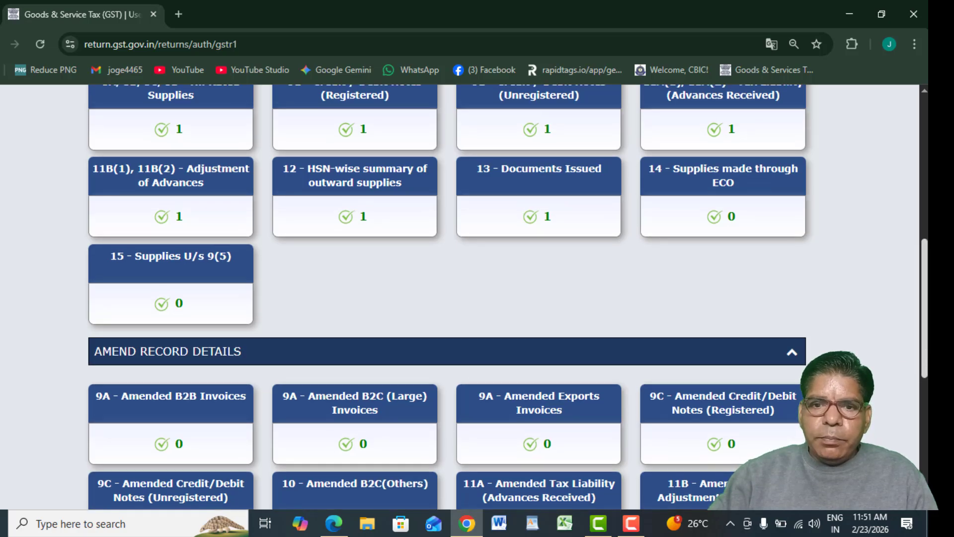
pyautogui.scroll(3, 444, 301)
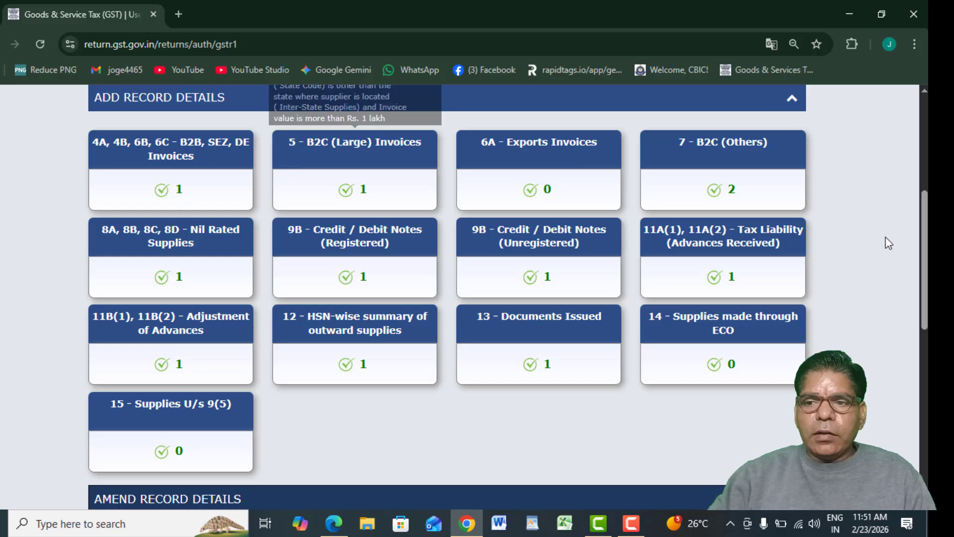
pyautogui.scroll(-7, 178, 418)
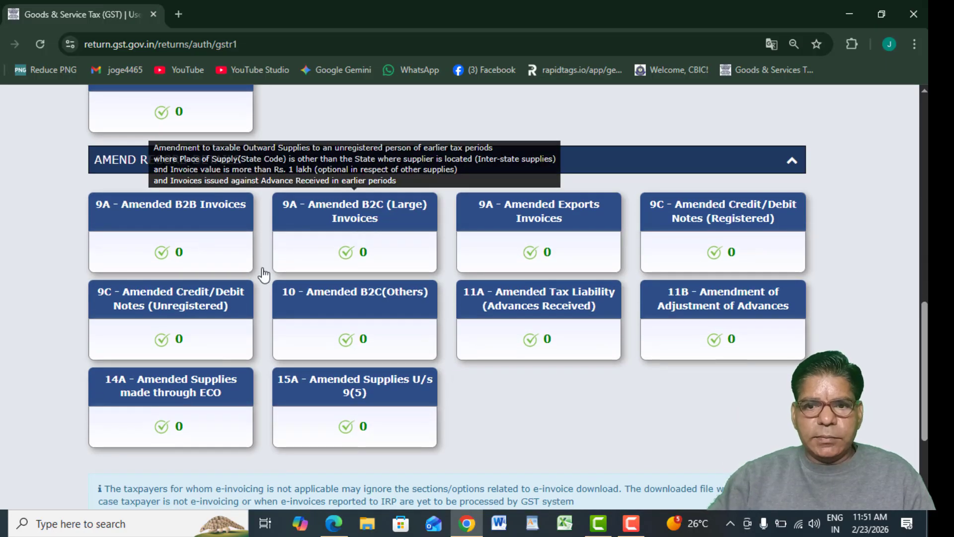
pyautogui.scroll(7, 914, 225)
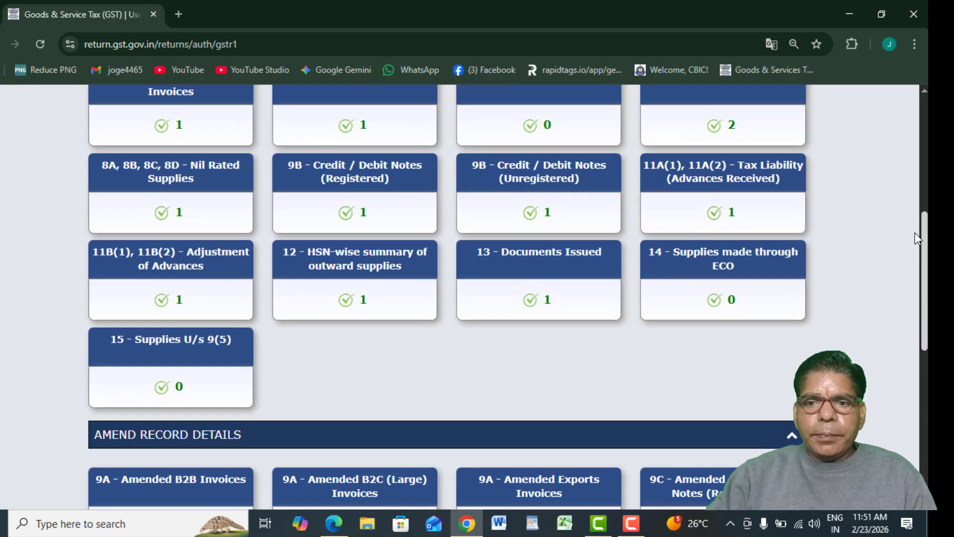
pyautogui.scroll(1, 913, 224)
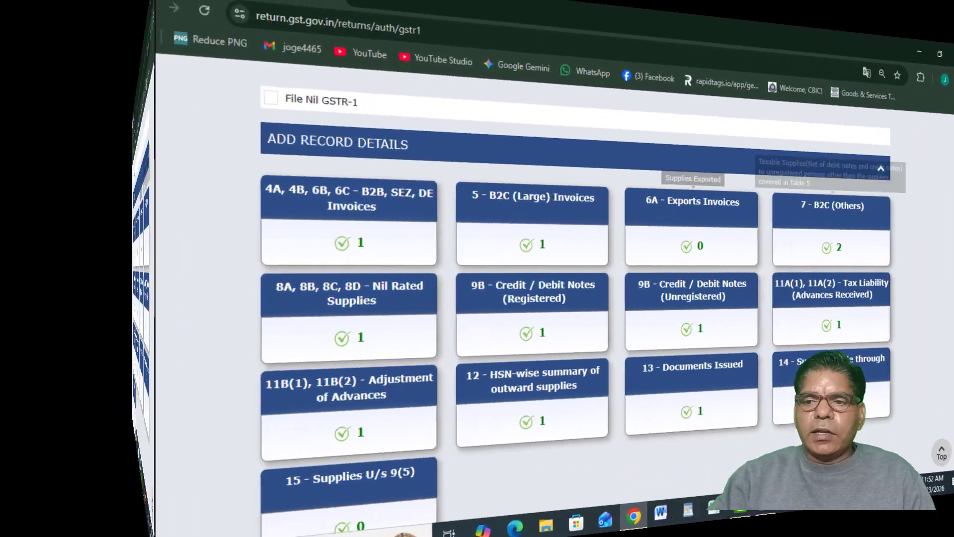
pyautogui.scroll(-8, 508, 305)
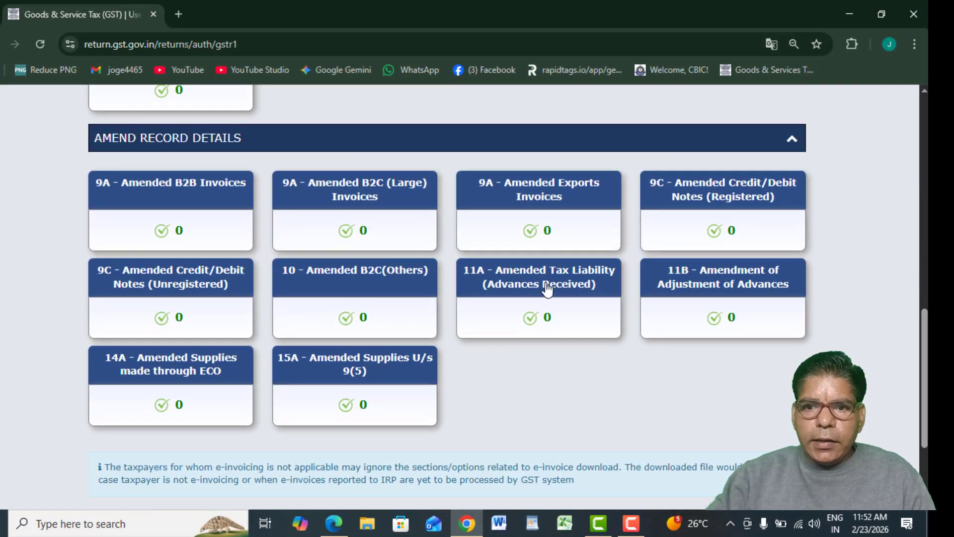
# Check 9A Amended Exports Invoices, then back on GSTR-1 re-expand the Amend Record Details tiles.
pyautogui.click(551, 207)
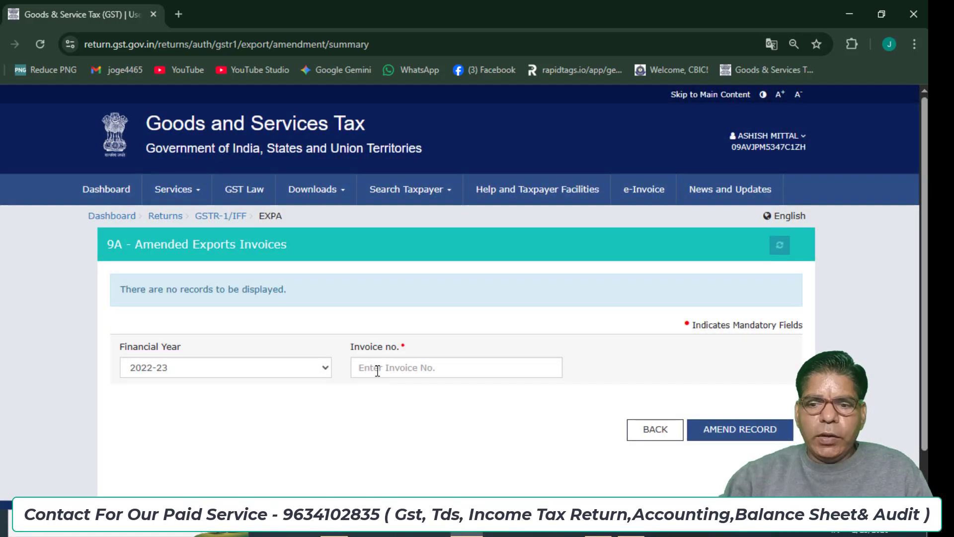
pyautogui.click(654, 429)
pyautogui.scroll(-15, 785, 262)
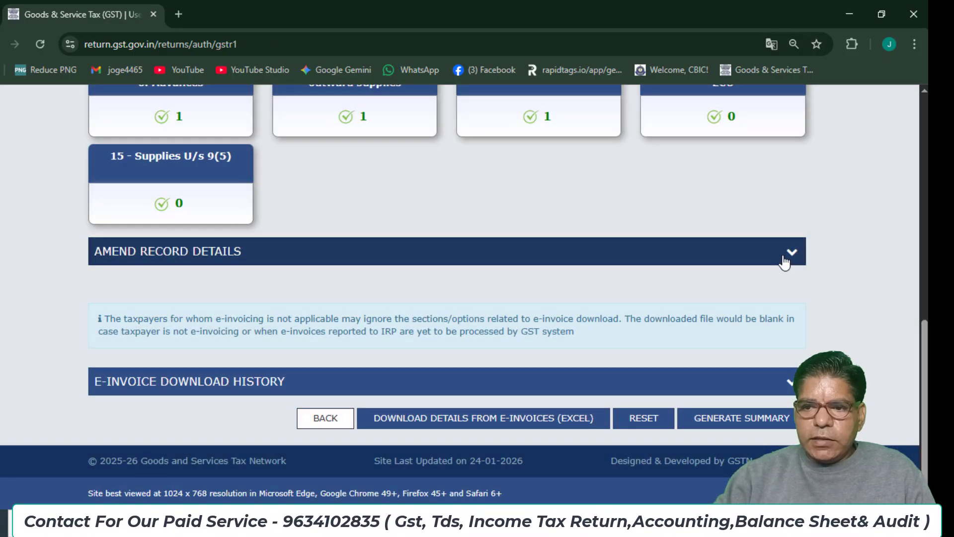
pyautogui.click(791, 252)
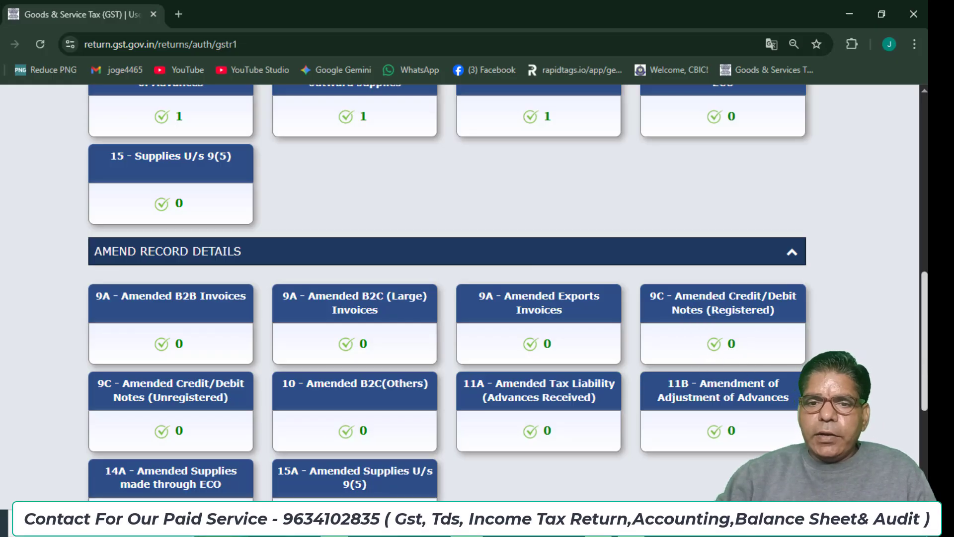
pyautogui.scroll(3, 925, 343)
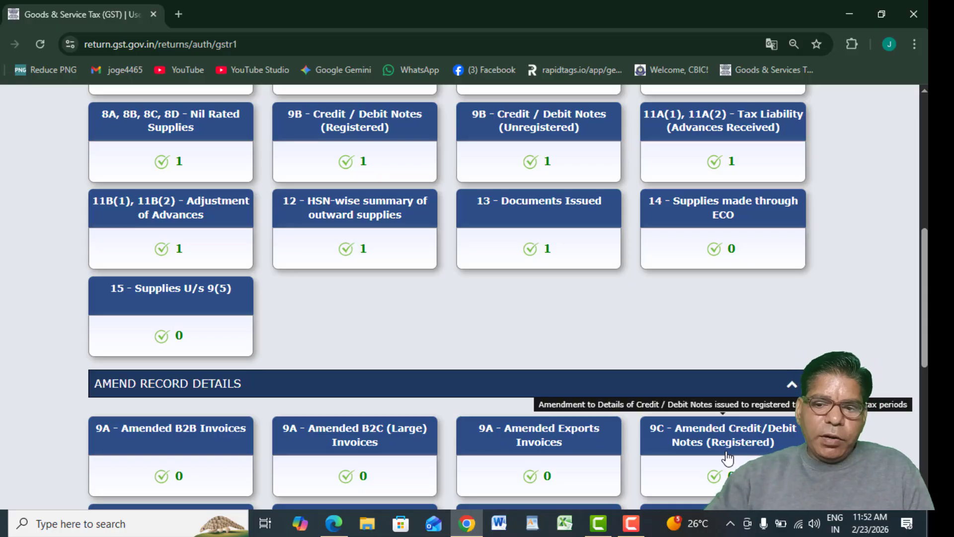
pyautogui.click(691, 444)
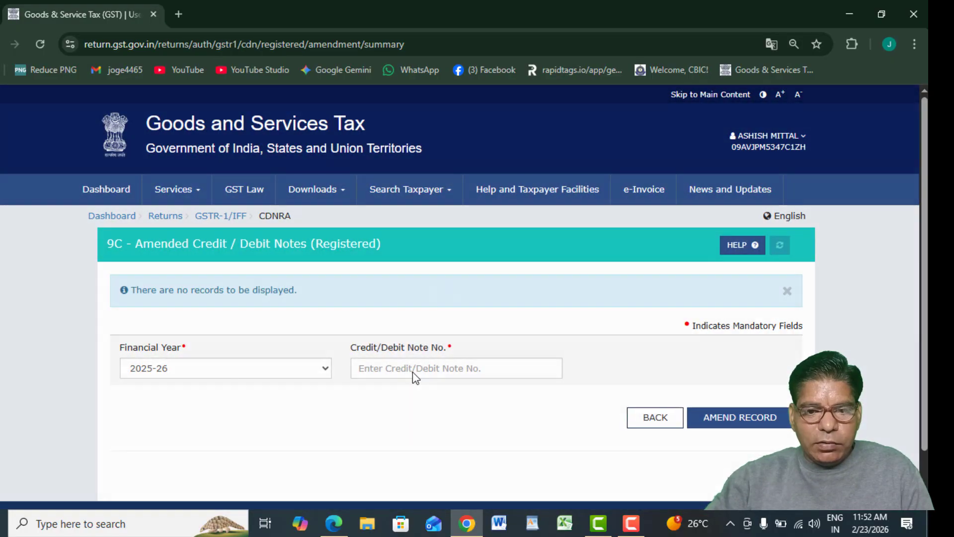
pyautogui.click(411, 369)
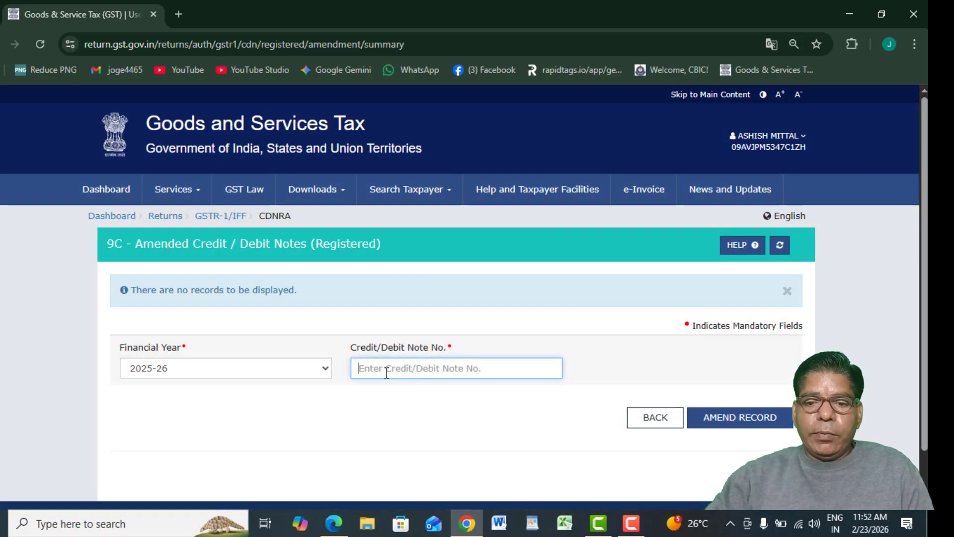
pyautogui.click(655, 417)
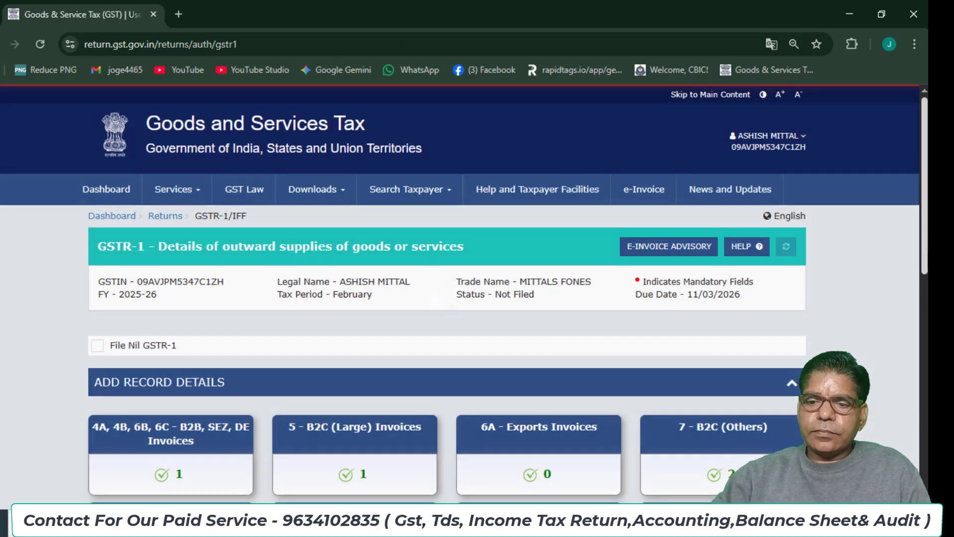
pyautogui.scroll(-4, 447, 298)
pyautogui.scroll(-6, 798, 275)
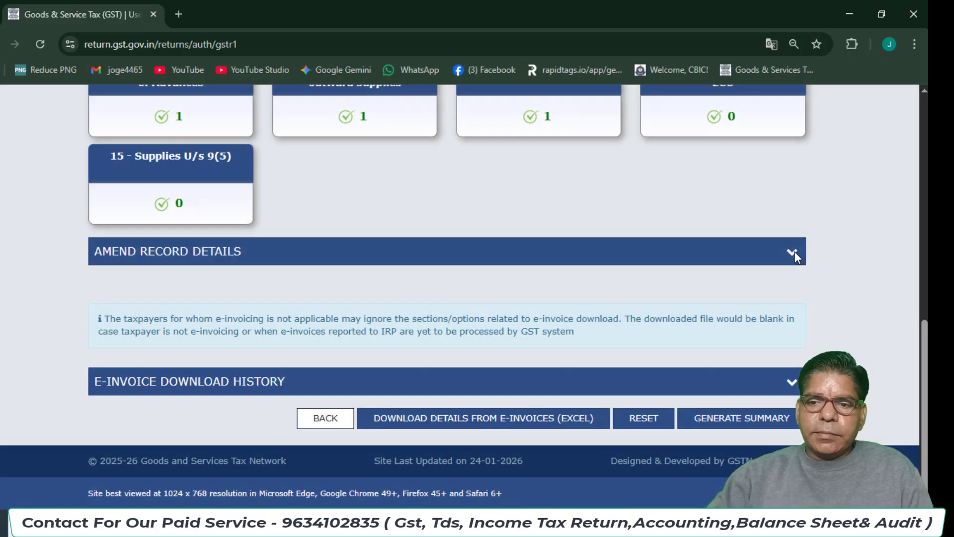
pyautogui.click(793, 252)
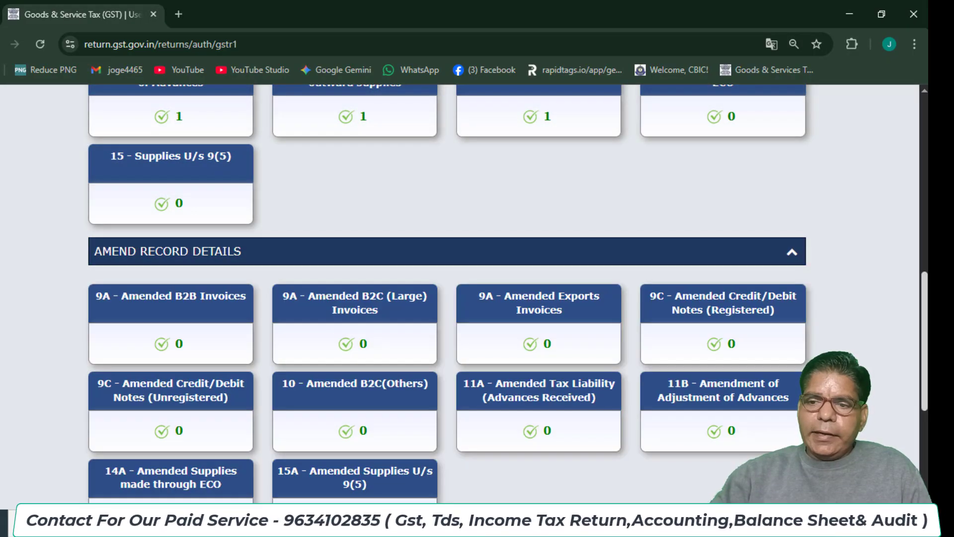
pyautogui.scroll(-3, 925, 318)
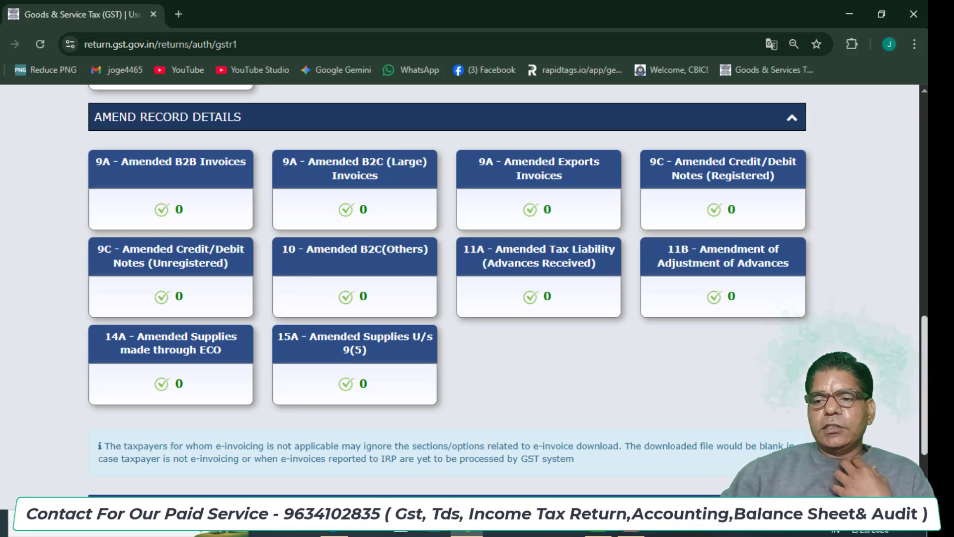
# Scroll through the Add Record Details tiles to review each table's record count.
pyautogui.moveTo(924, 417); pyautogui.dragTo(913, 322)
pyautogui.scroll(4, 913, 326)
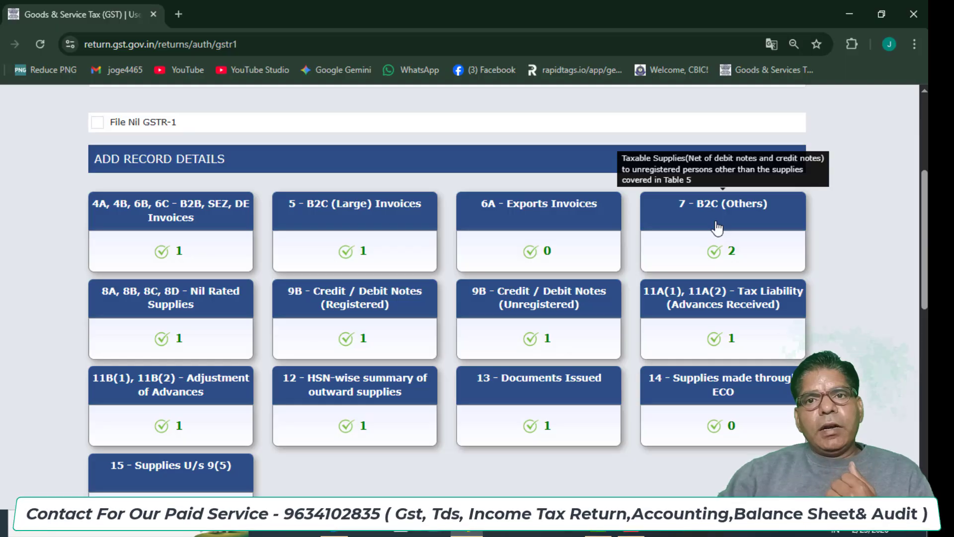
pyautogui.scroll(-10, 926, 249)
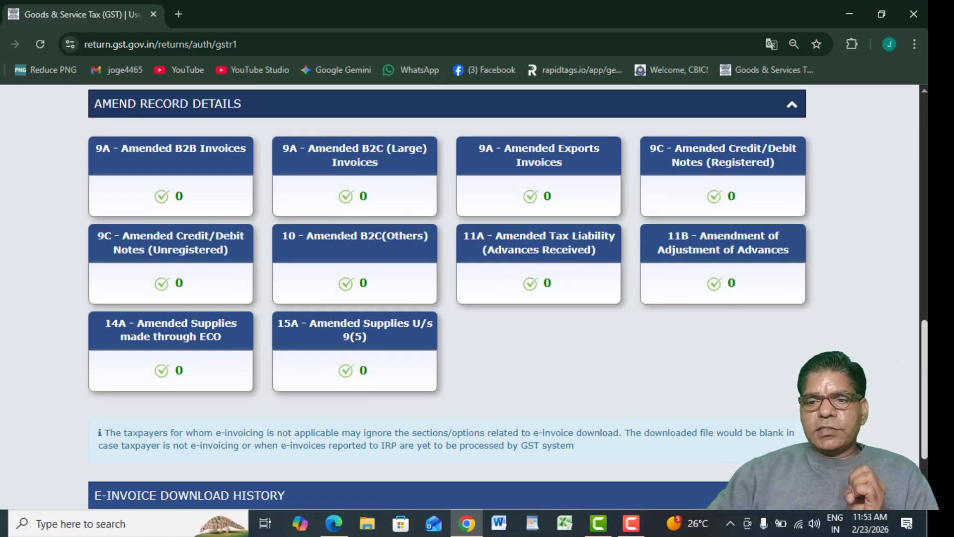
pyautogui.moveTo(925, 376); pyautogui.dragTo(914, 280)
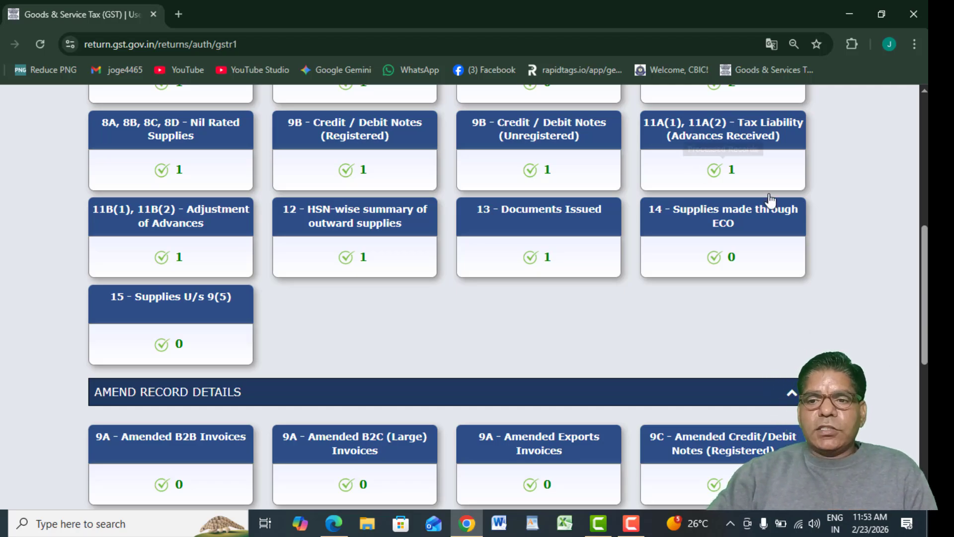
pyautogui.scroll(-4, 771, 200)
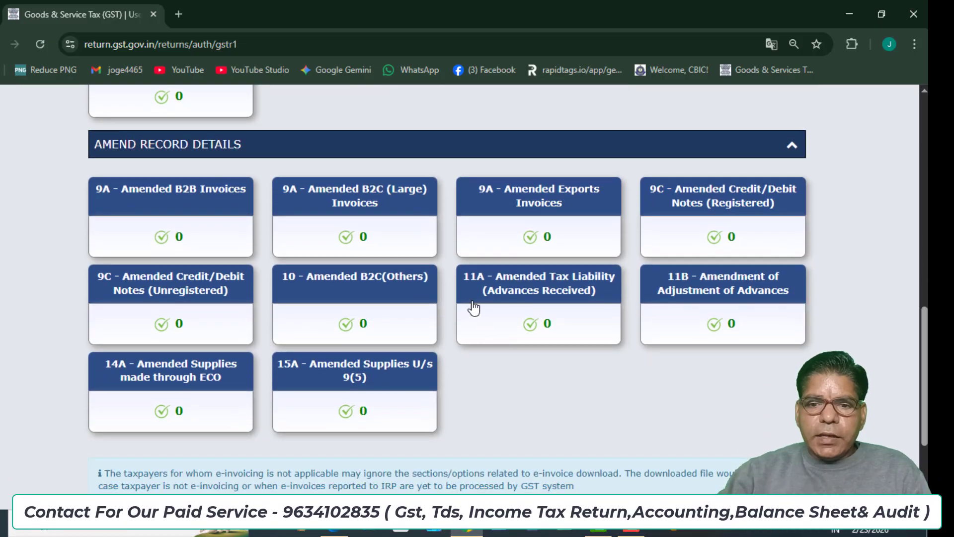
pyautogui.moveTo(484, 298)
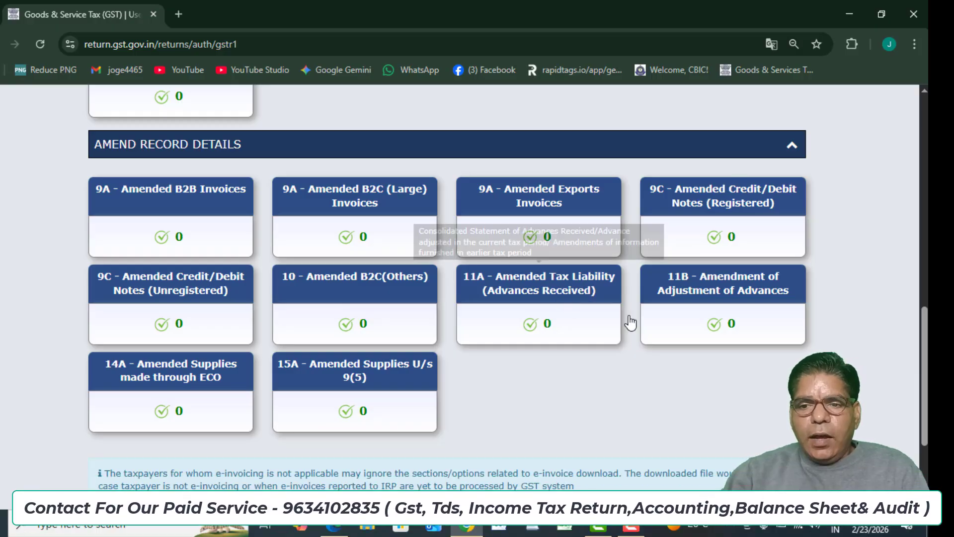
pyautogui.moveTo(716, 302)
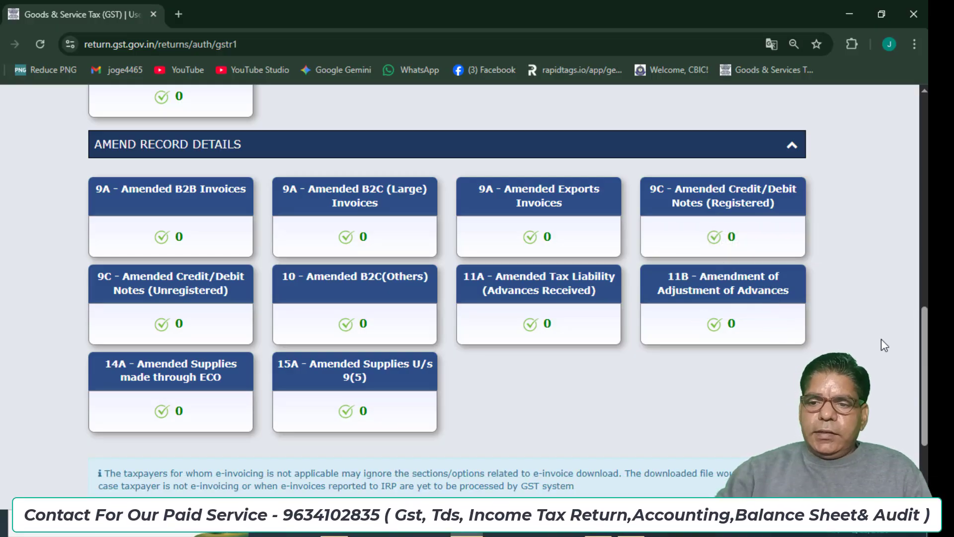
pyautogui.scroll(4, 511, 345)
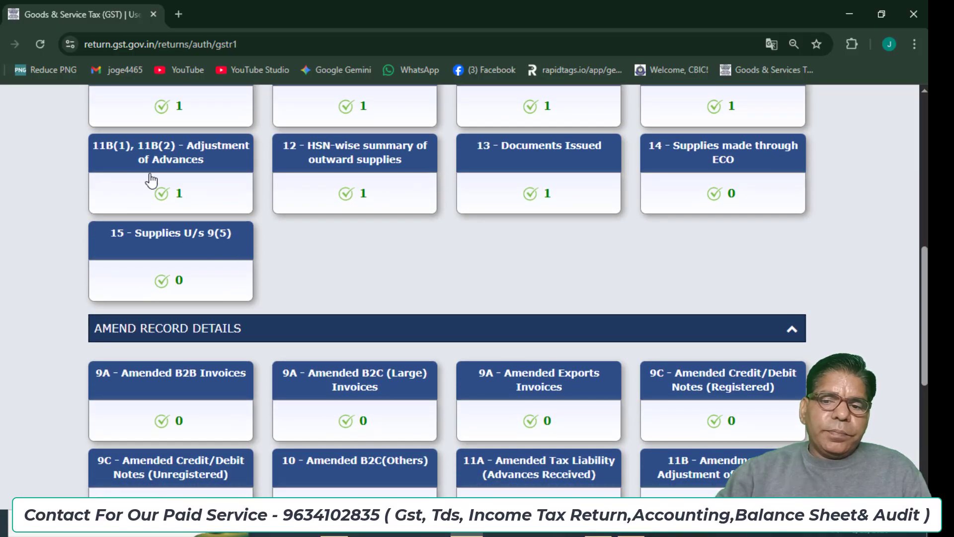
# Confirm all amendment tables, 9C through 15A, show 0 records, then generate the GSTR-1 summary.
pyautogui.moveTo(145, 178)
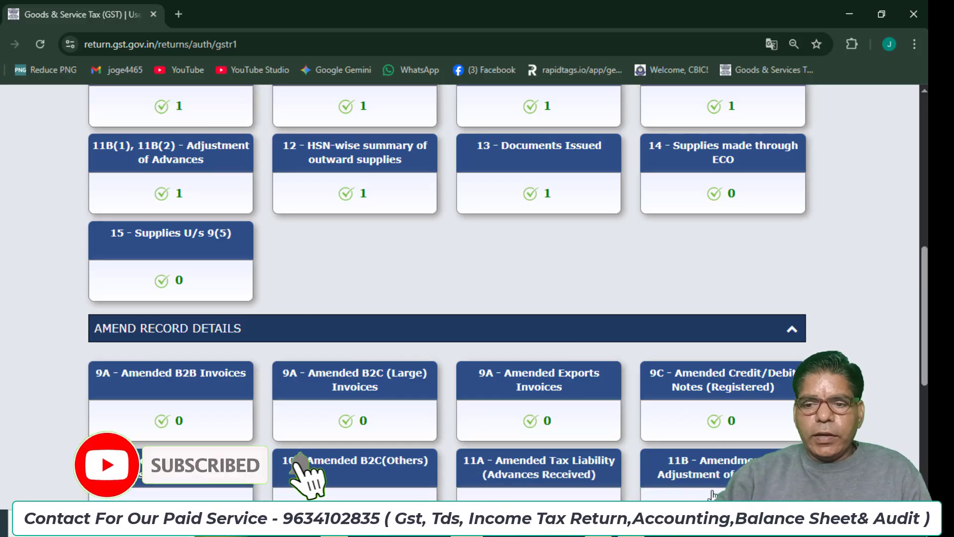
pyautogui.moveTo(712, 492)
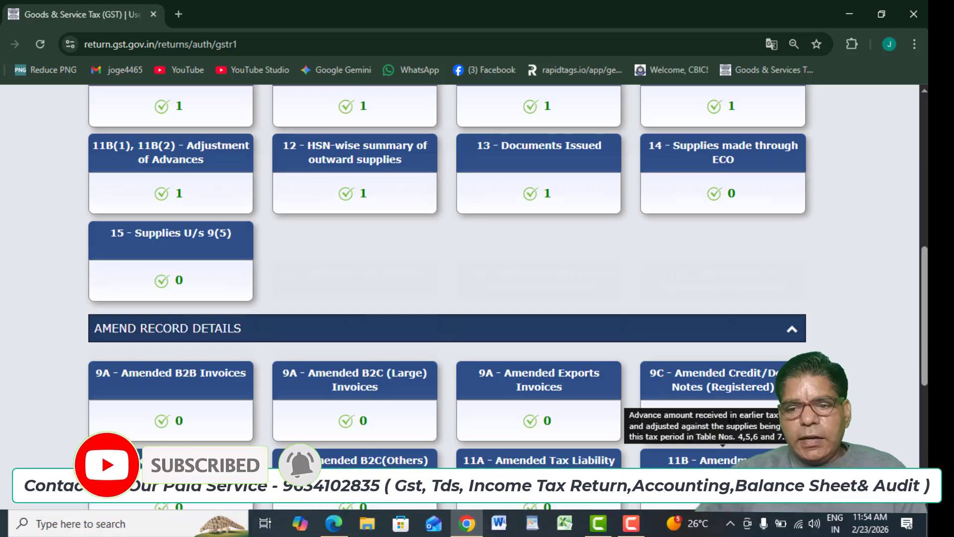
pyautogui.scroll(-5, 712, 492)
pyautogui.moveTo(180, 322)
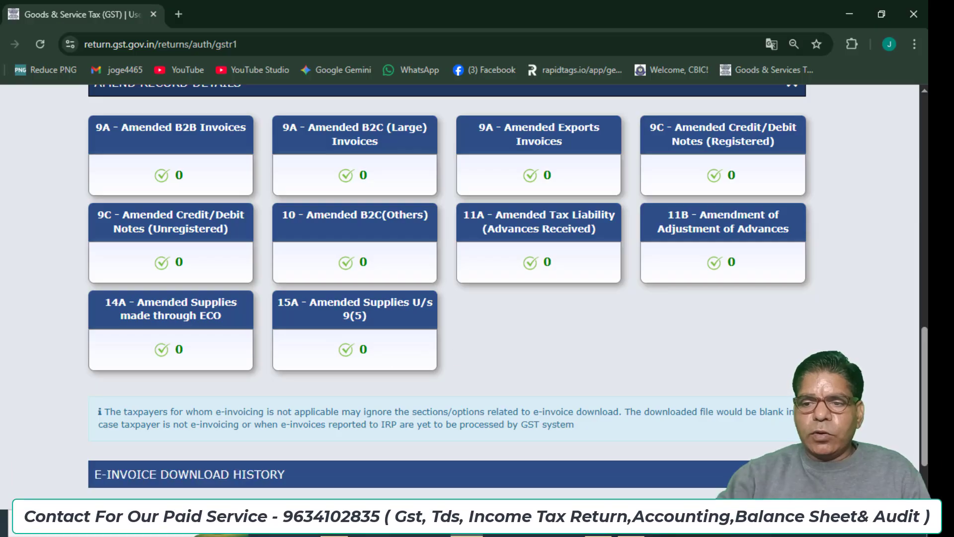
pyautogui.scroll(3, 851, 282)
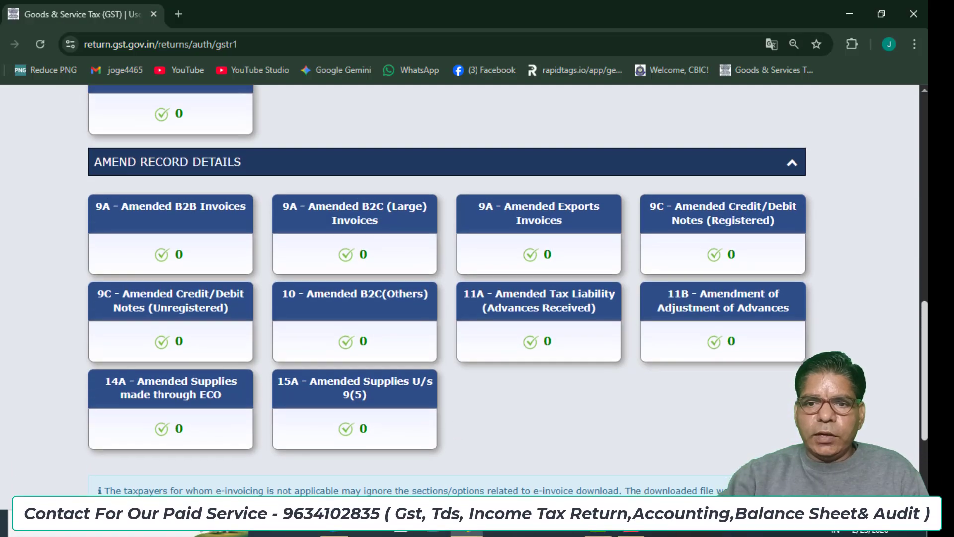
pyautogui.scroll(2, 844, 248)
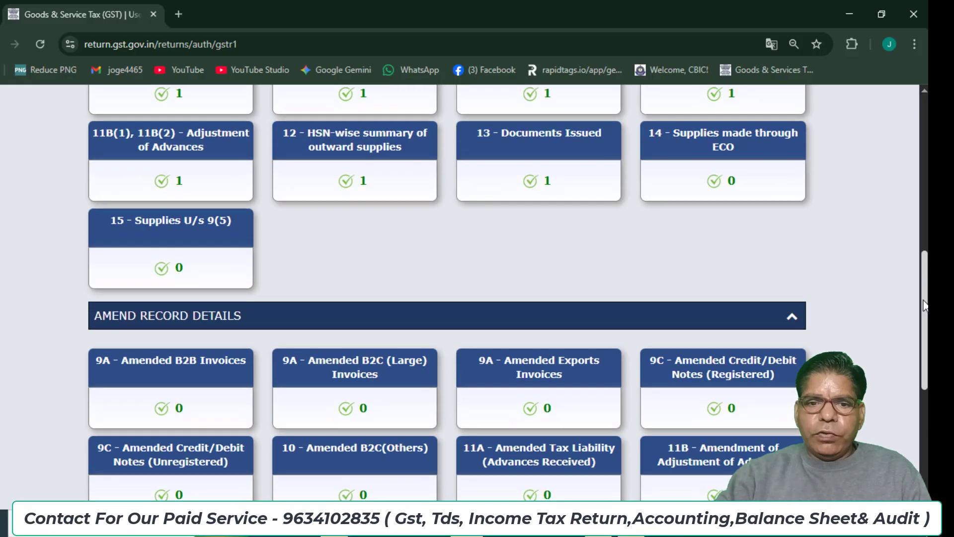
pyautogui.scroll(-4, 775, 155)
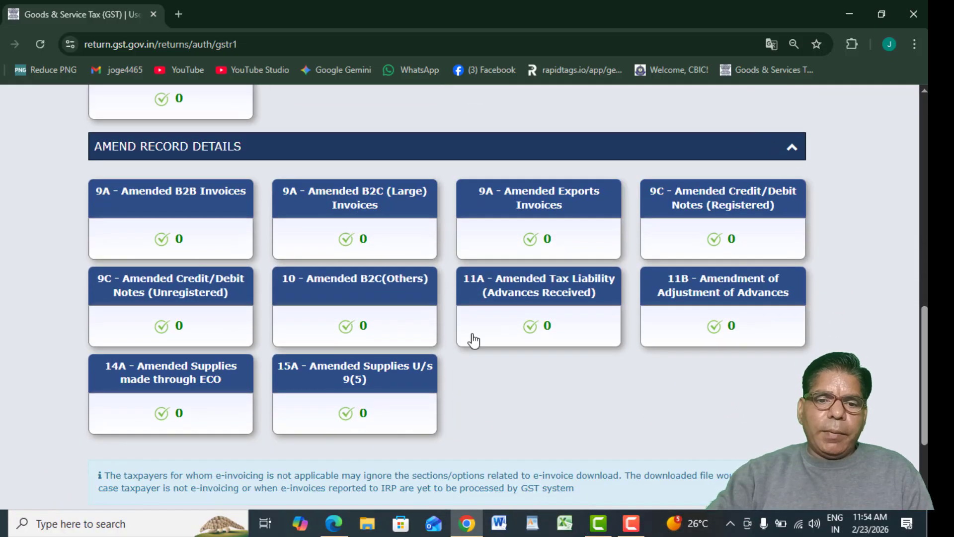
pyautogui.moveTo(347, 396)
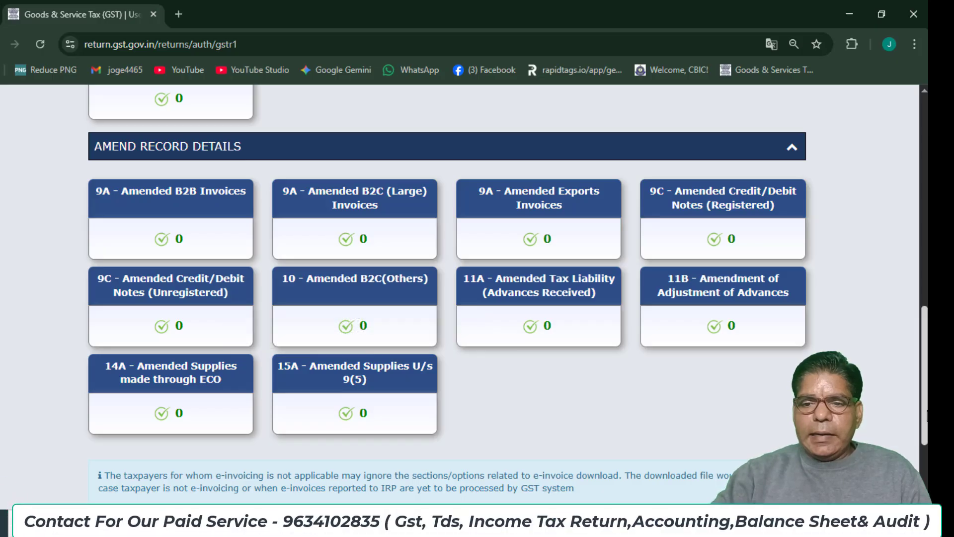
pyautogui.scroll(15, 887, 323)
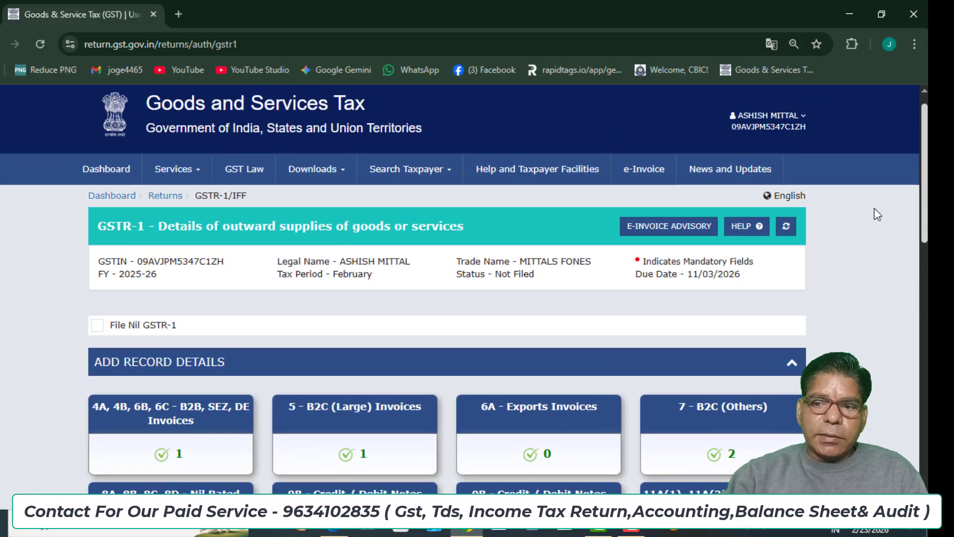
pyautogui.scroll(-15, 875, 208)
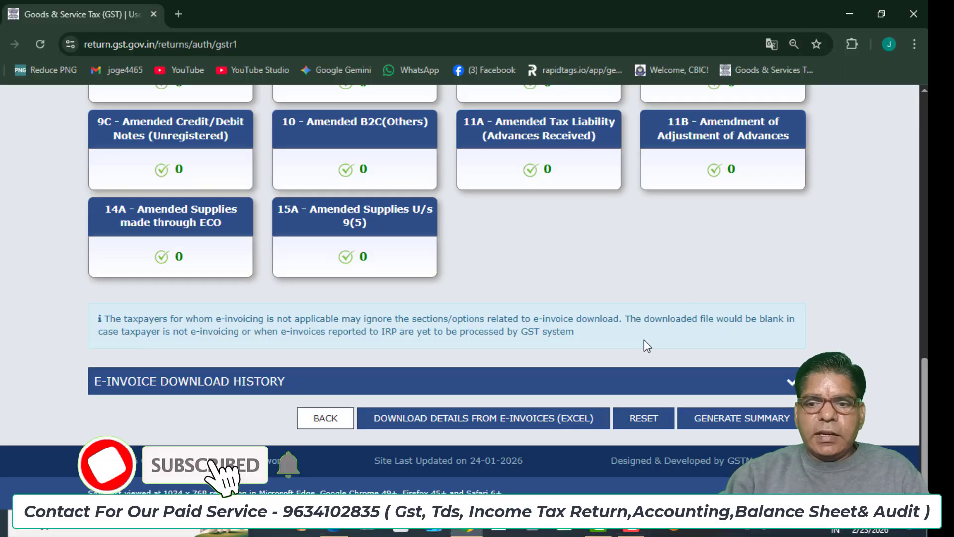
pyautogui.click(737, 430)
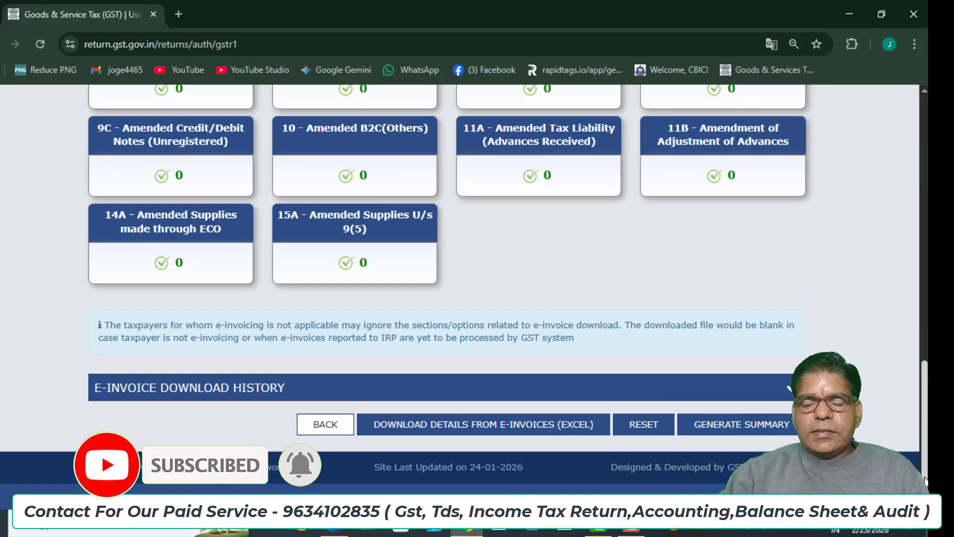